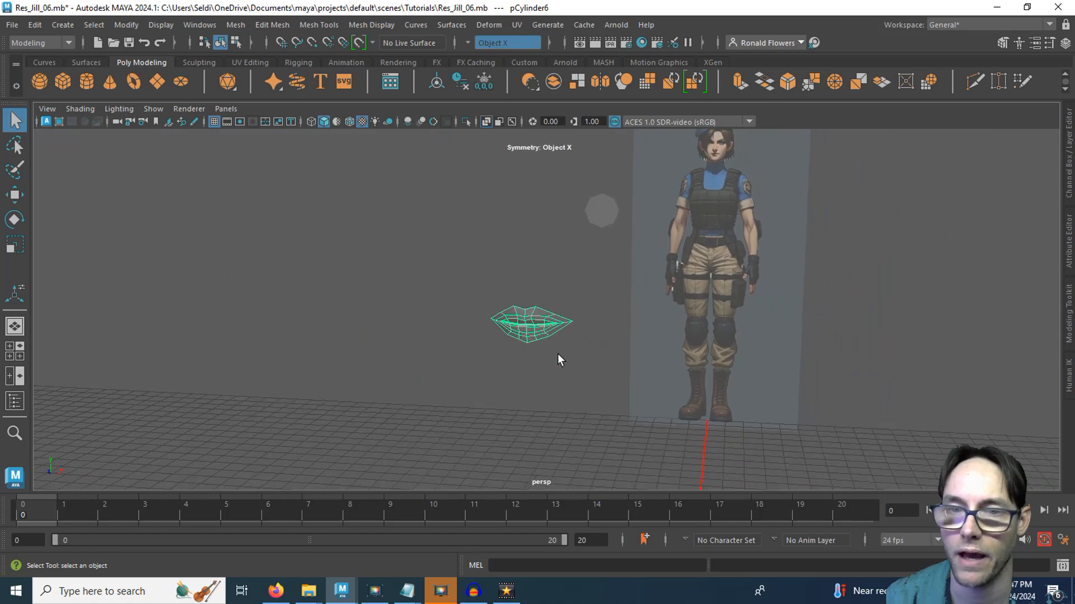
Select the eight-sided disc and frame it over the eye of the reference image in the front view.
middle_click_drag(579, 315, 543, 393, "alt")
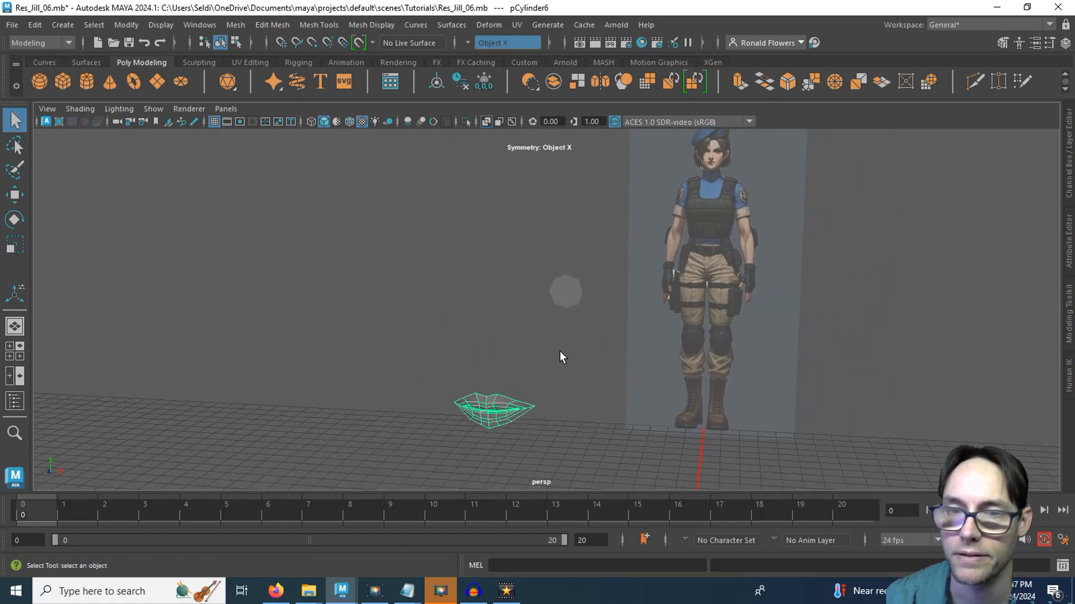
left_click(568, 291)
mouse_move(529, 306)
left_mouse_down("alt")
mouse_move(619, 300)
mouse_move(538, 310)
mouse_move(545, 313)
left_mouse_up("alt")
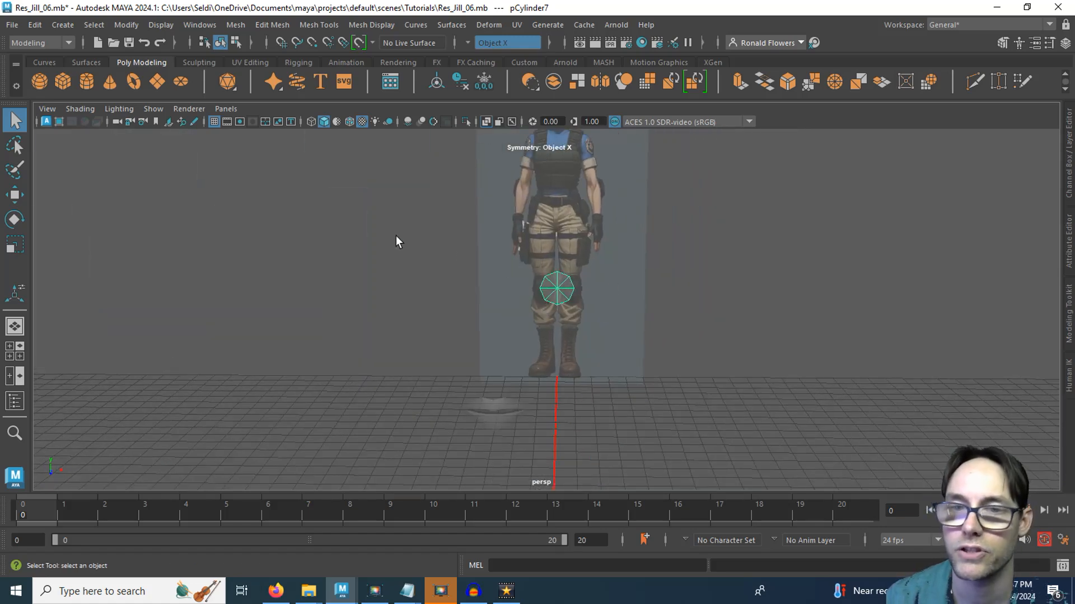
key("space")
key("space")
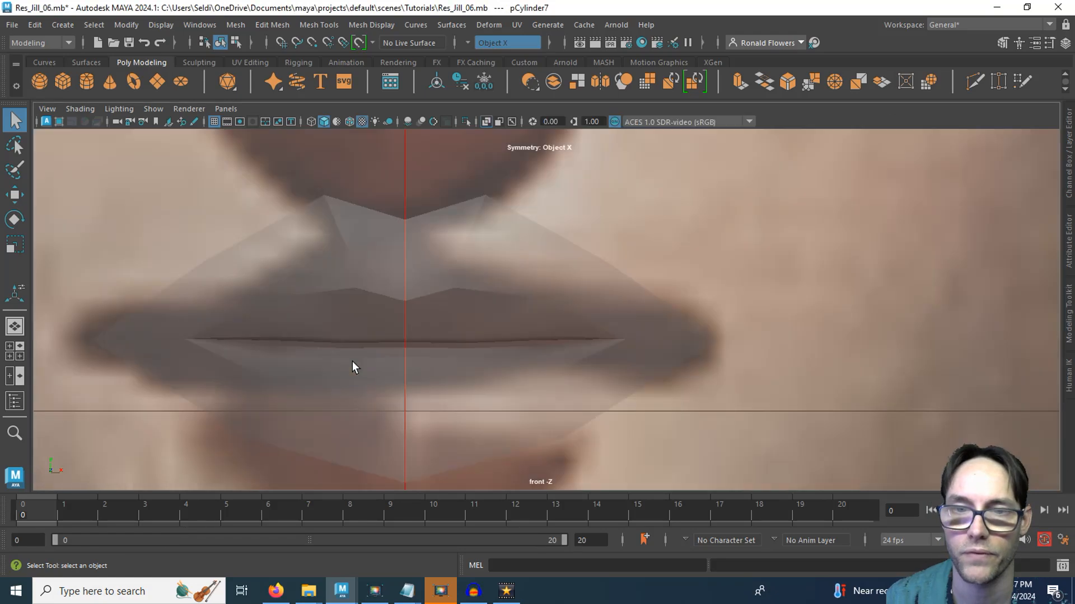
key("f")
middle_click_drag(496, 280, 476, 307, "alt")
Turn symmetry off and activate vertex editing with the Move tool on the disc.
left_click(465, 46)
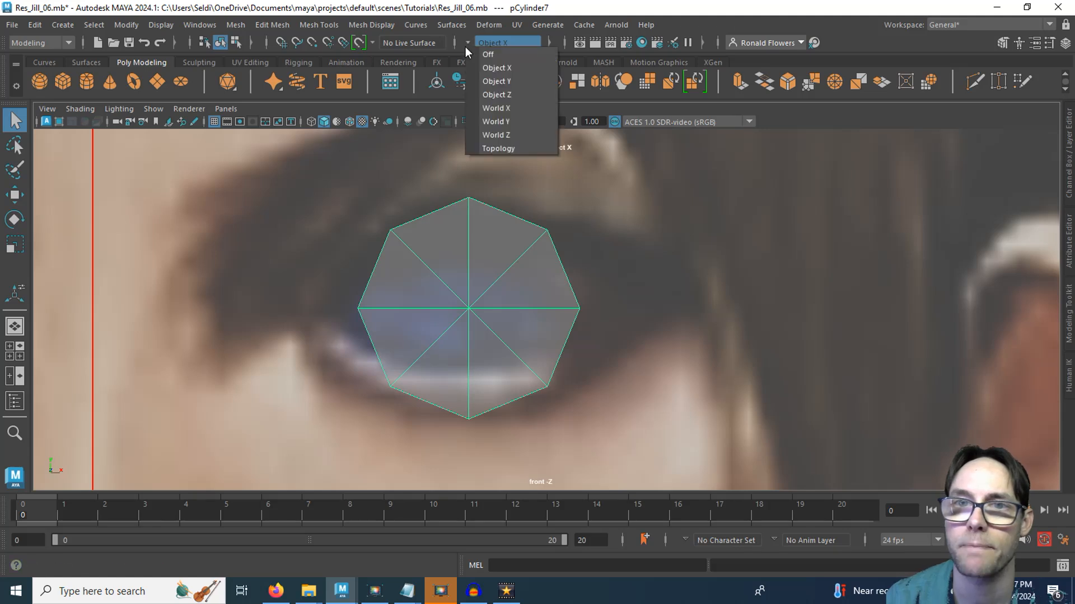
left_click(486, 56)
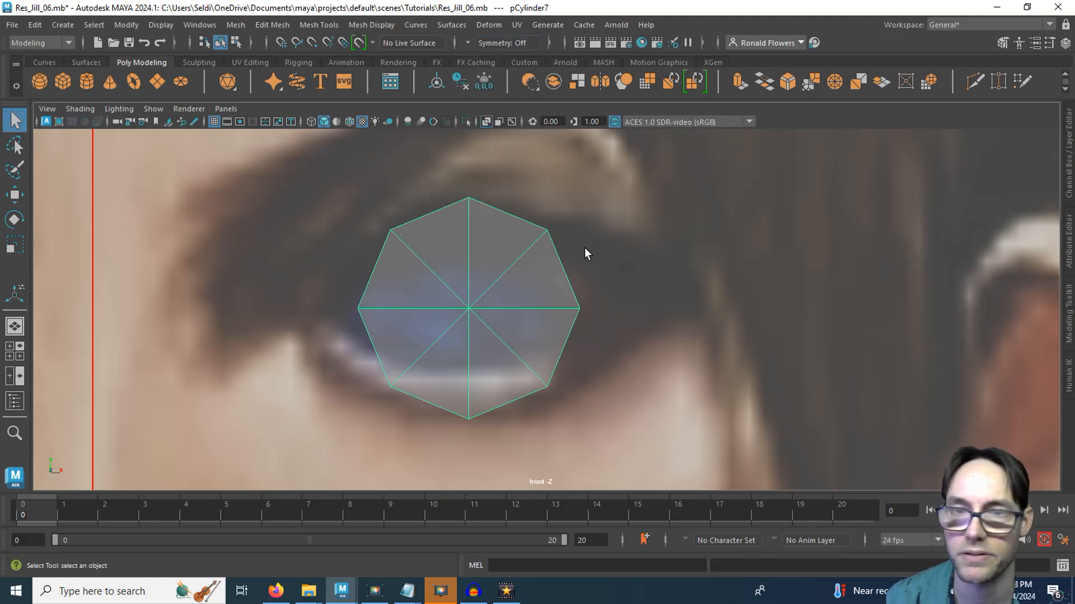
right_click_drag(584, 249, 537, 193)
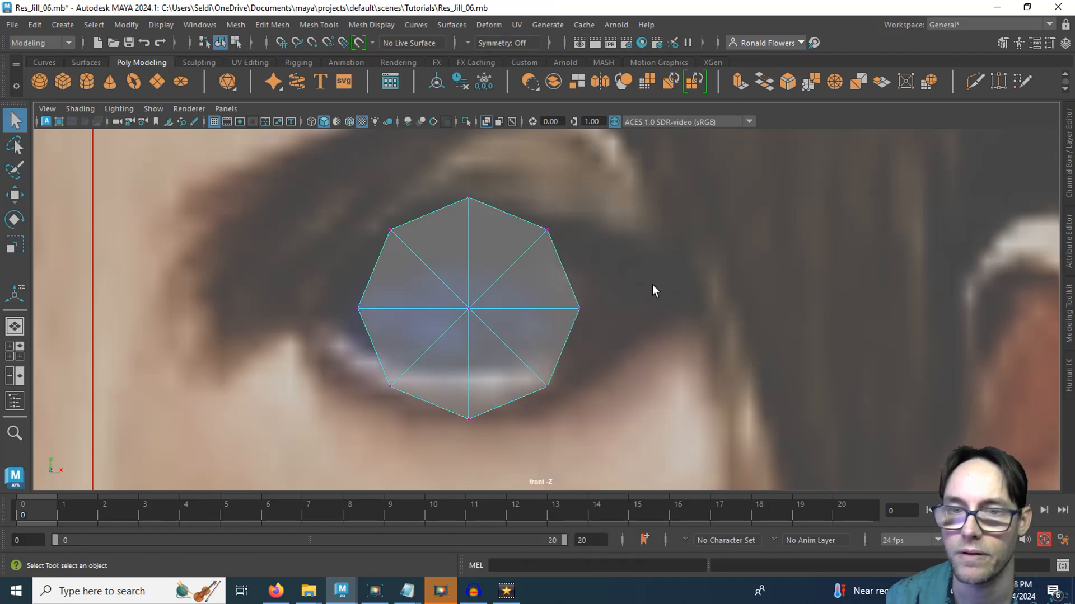
left_click_drag(635, 320, 634, 320)
key("w")
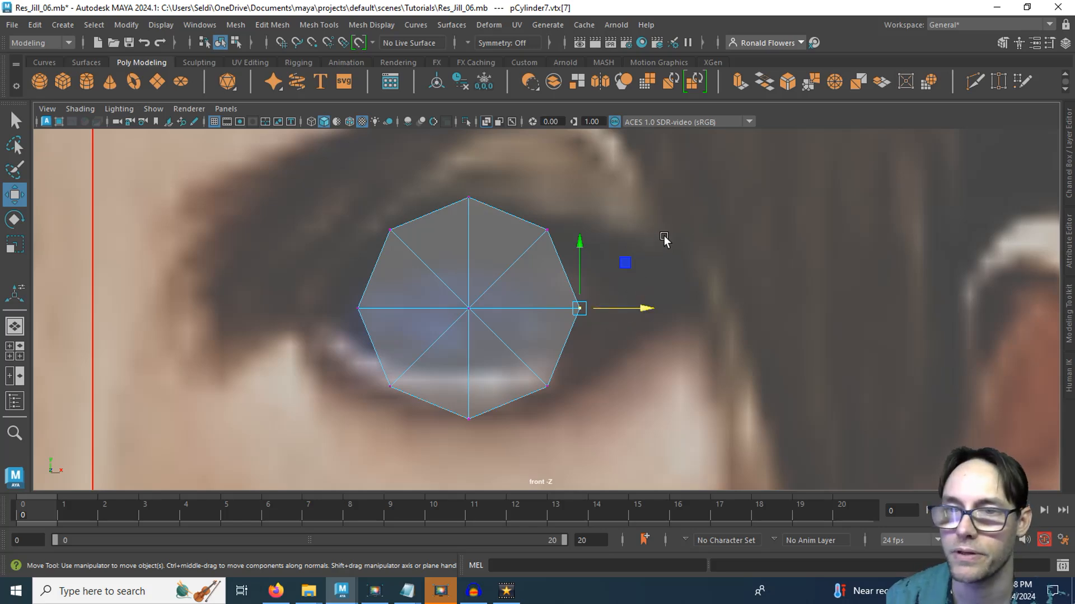
left_click_drag(664, 239, 623, 240)
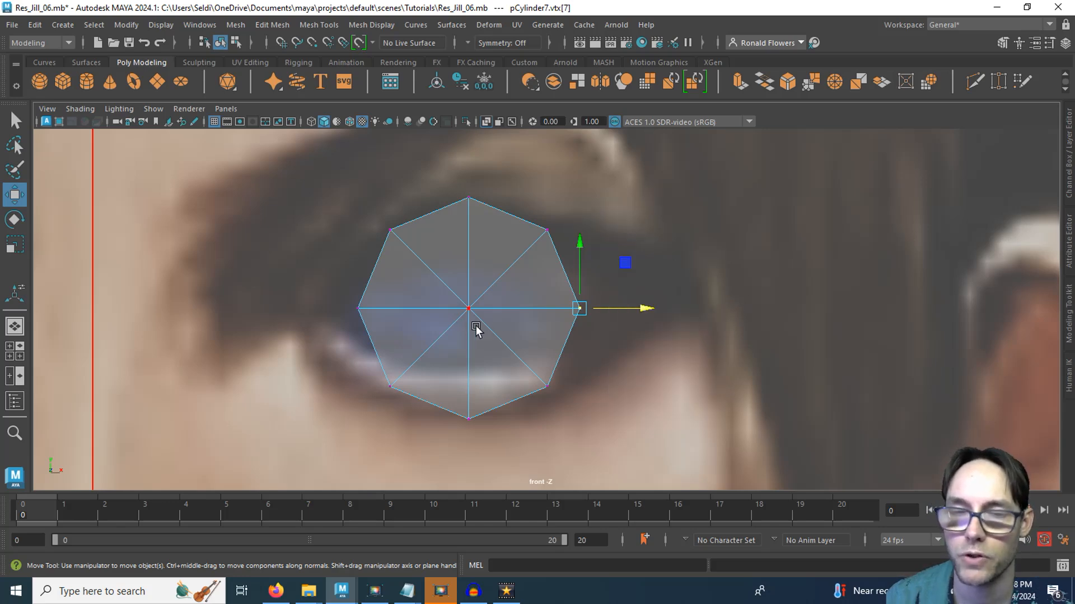
Move the disc's inner vertex to the tear duct and shift its upper inner vertex toward the eyelid crease.
middle_click_drag(405, 344, 491, 352, "alt")
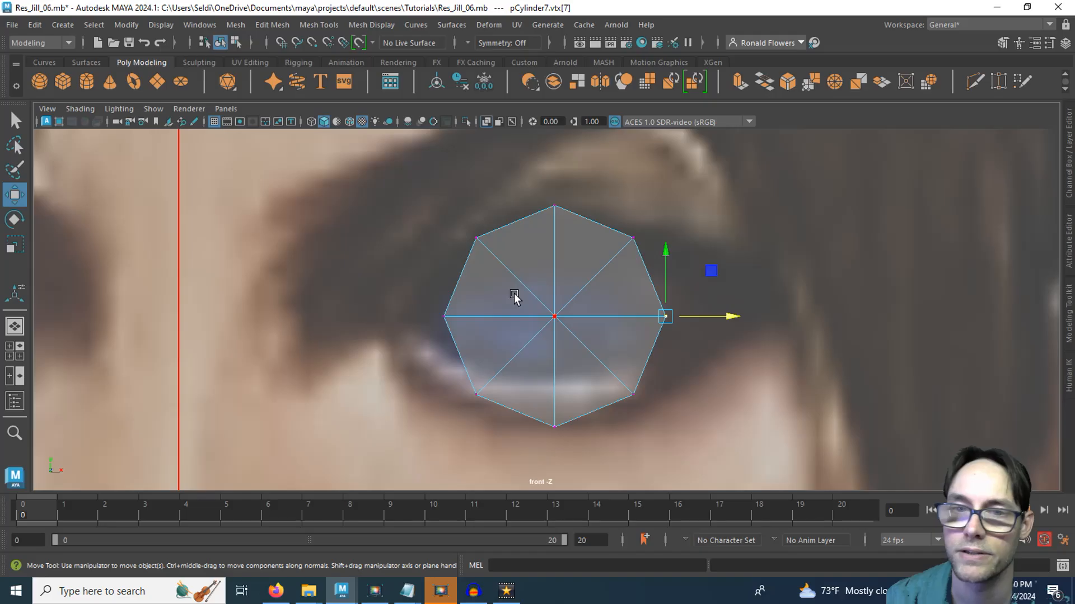
right_click(515, 296)
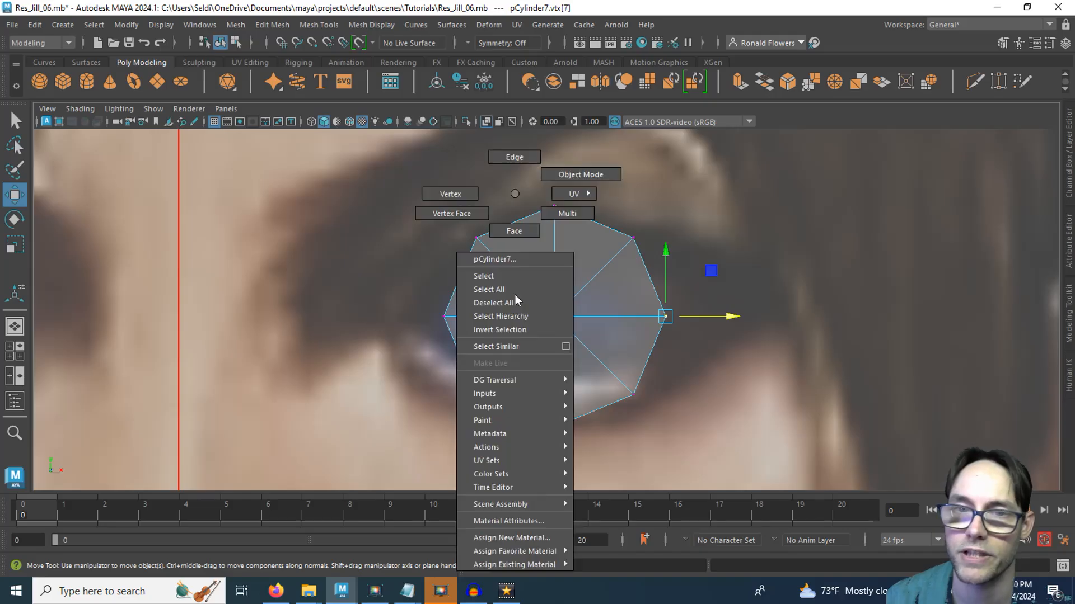
left_click(438, 197)
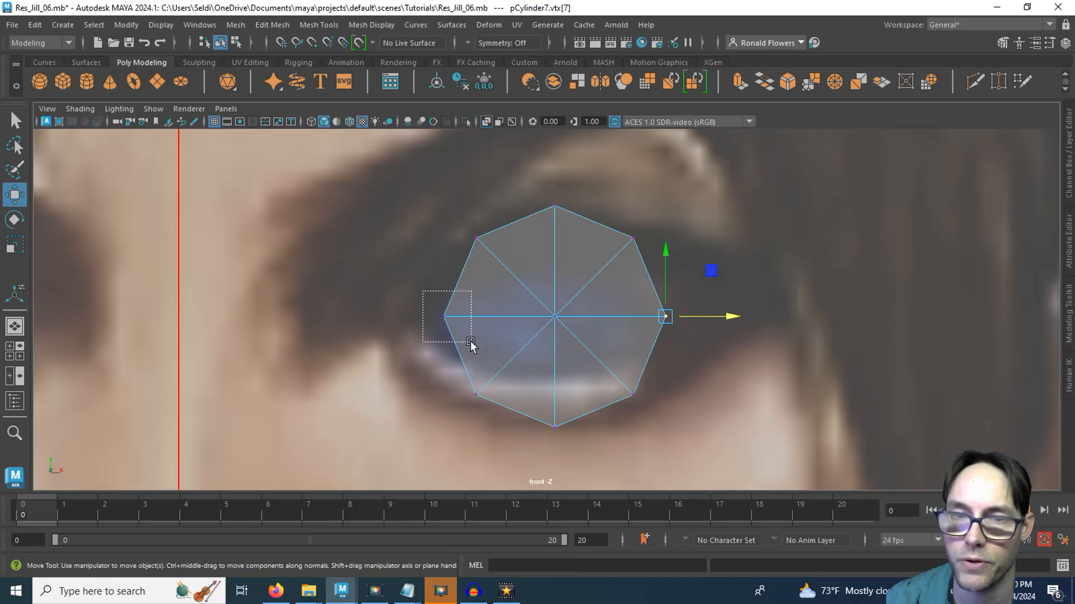
left_click_drag(470, 341, 353, 375)
left_click_drag(446, 216, 504, 288)
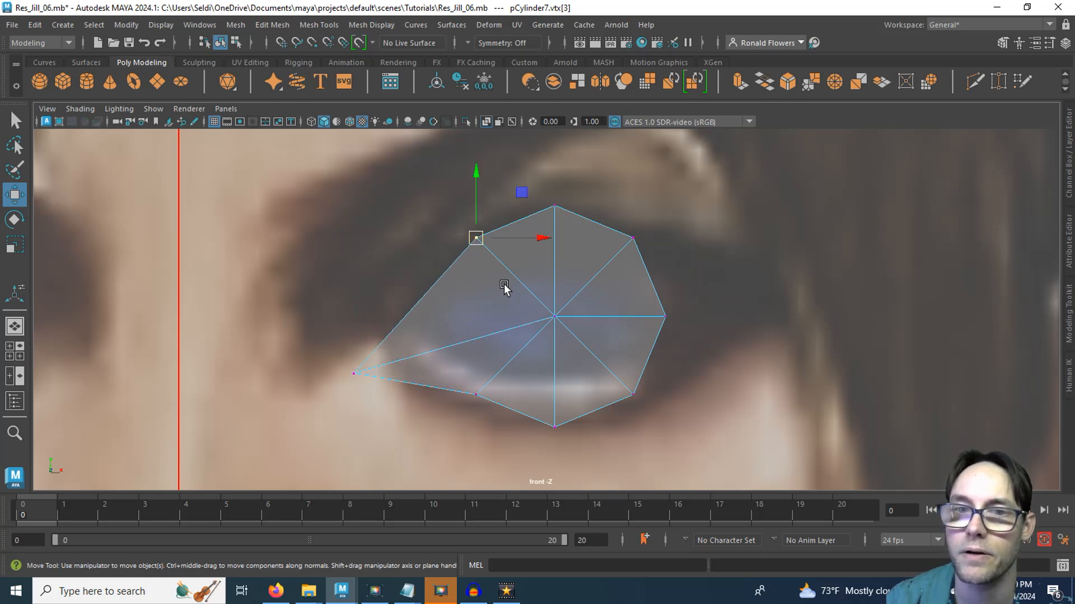
left_click_drag(475, 237, 453, 241)
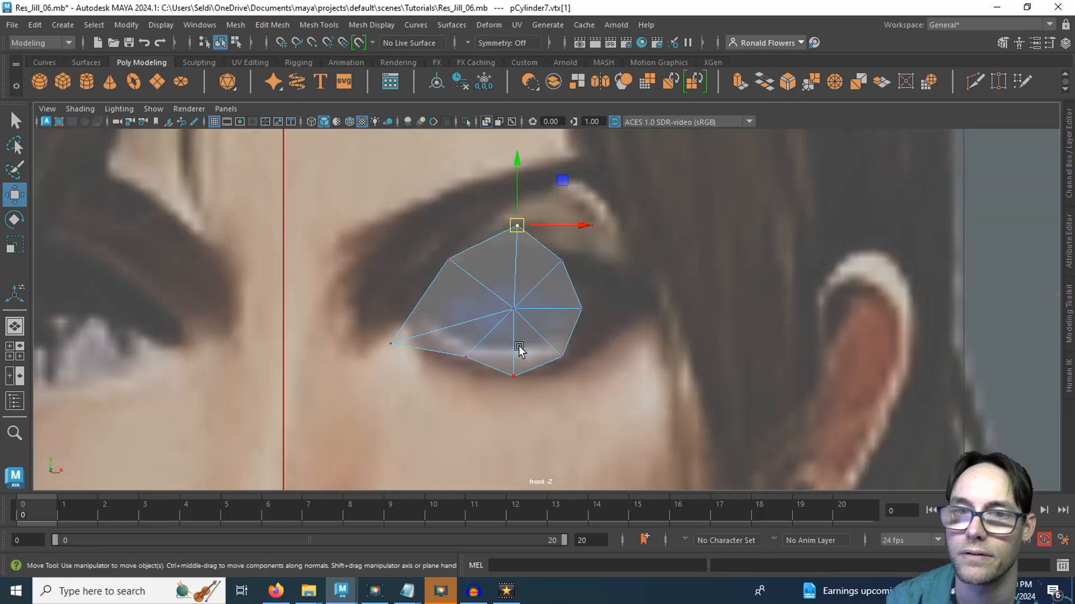
Move the disc's upper outer vertex out along the eyelid and its outer vertex to the outer corner of the eye.
scroll(520, 349, "up", 4)
scroll(520, 349, "up", 1)
scroll(486, 278, "down", 3)
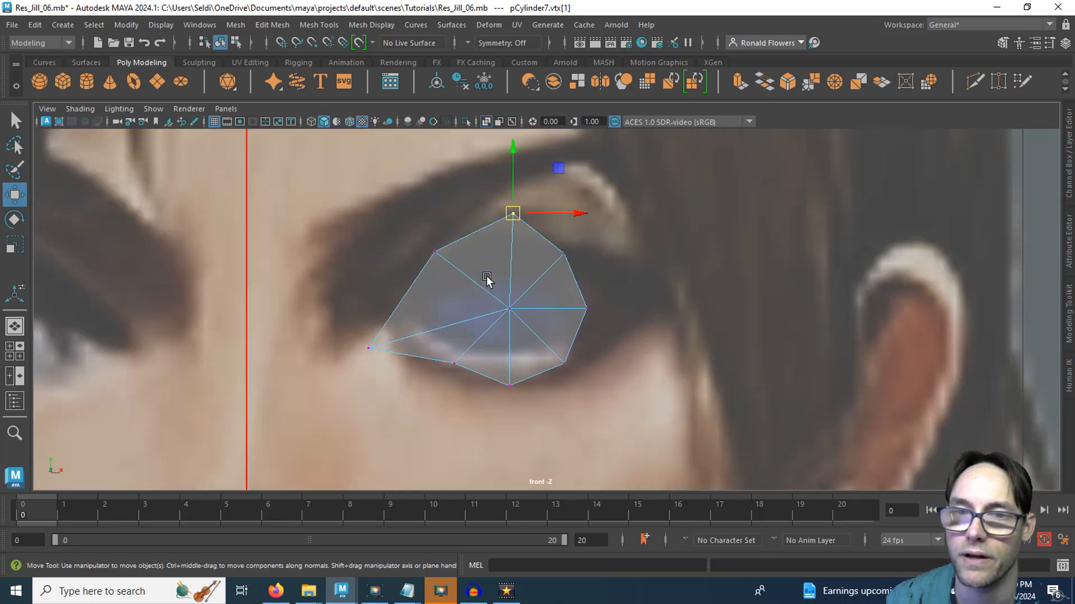
scroll(488, 298, "up", 1)
mouse_move(487, 298)
middle_mouse_down("alt")
mouse_move(499, 323)
mouse_move(491, 310)
middle_mouse_up("alt")
scroll(492, 310, "up", 1)
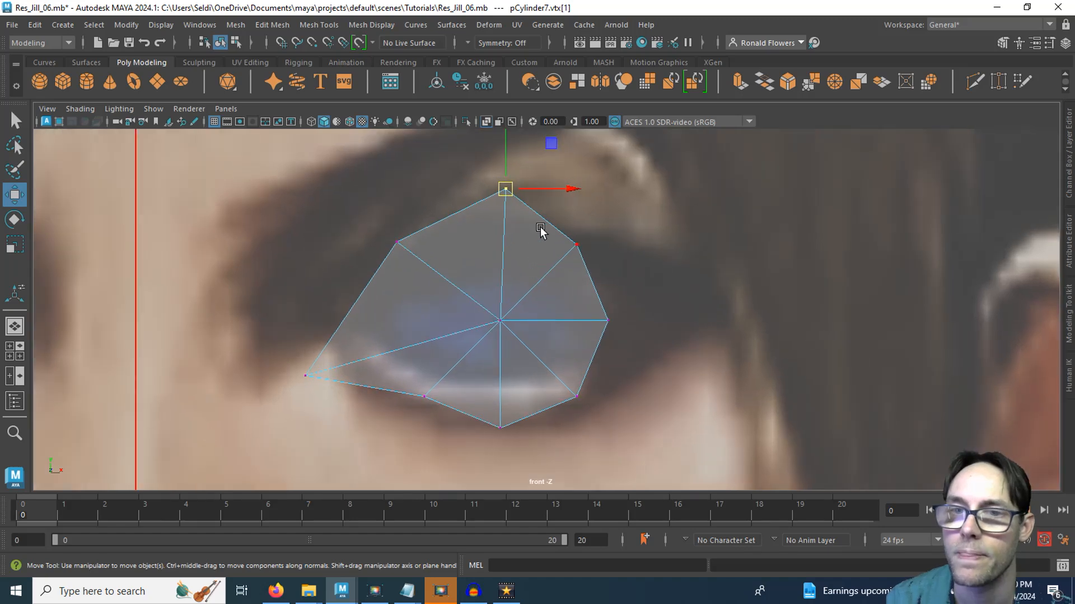
left_click(577, 245)
left_click_drag(577, 245, 625, 215)
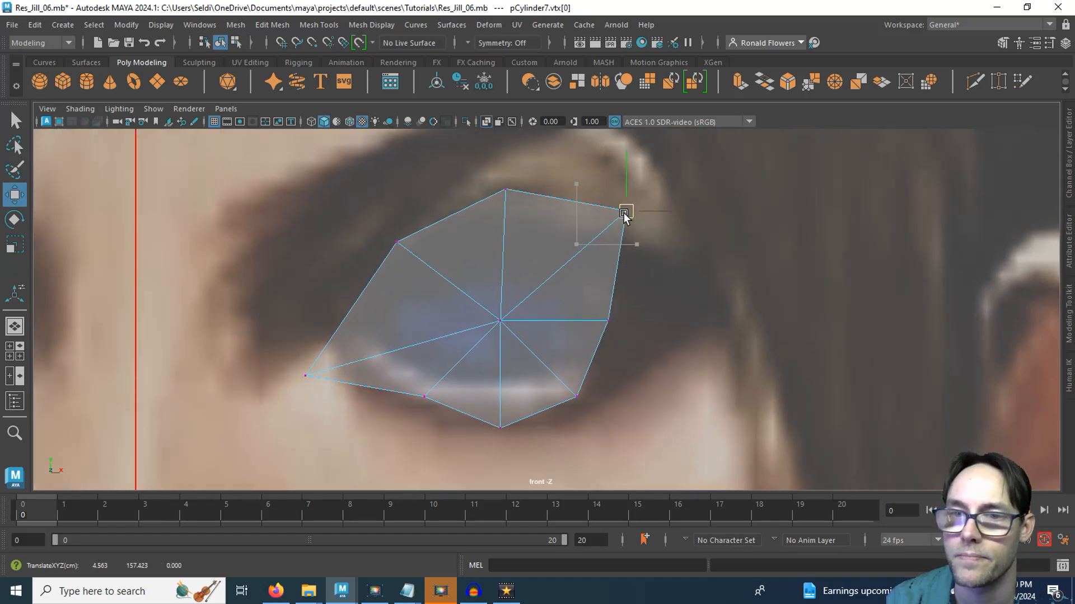
left_click(609, 321)
left_click_drag(609, 322, 722, 317)
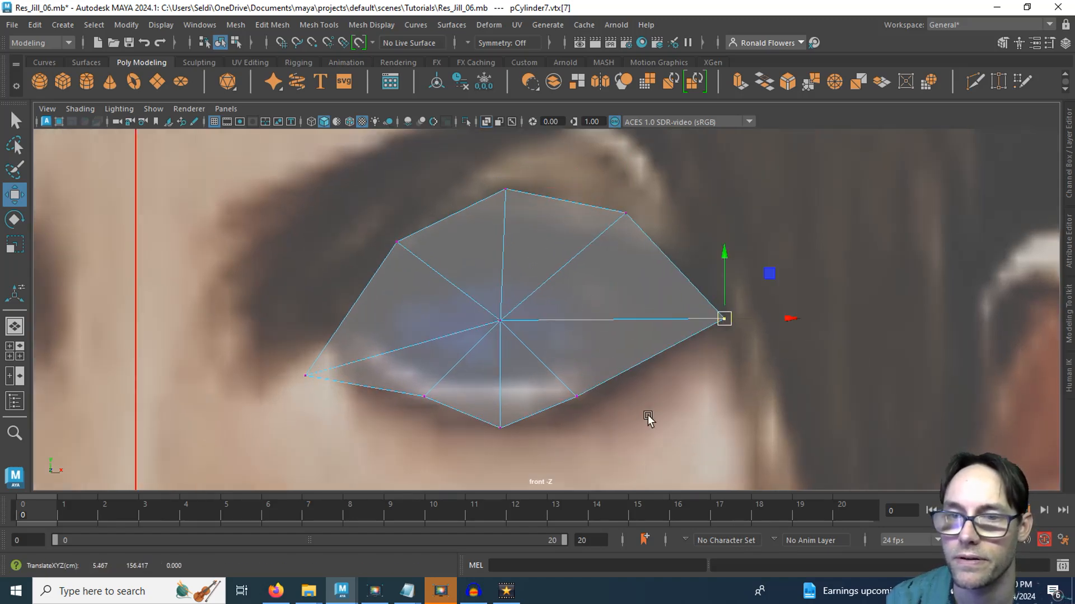
Reposition the disc's three lower vertices to follow the contour below the lower eyelid.
left_click_drag(560, 373, 644, 408)
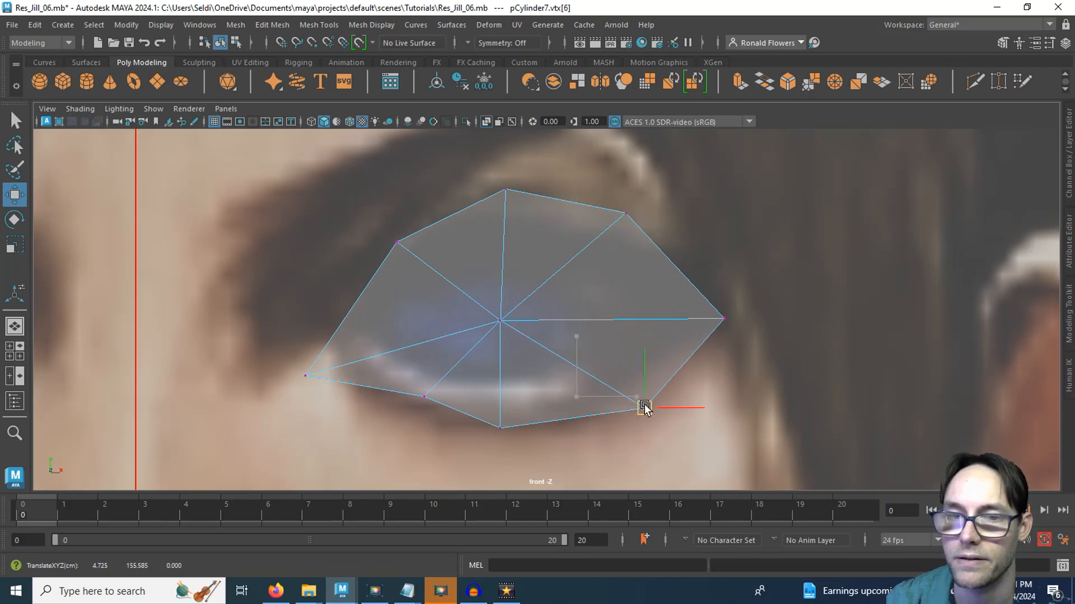
left_click(487, 429)
left_click_drag(488, 429, 507, 441)
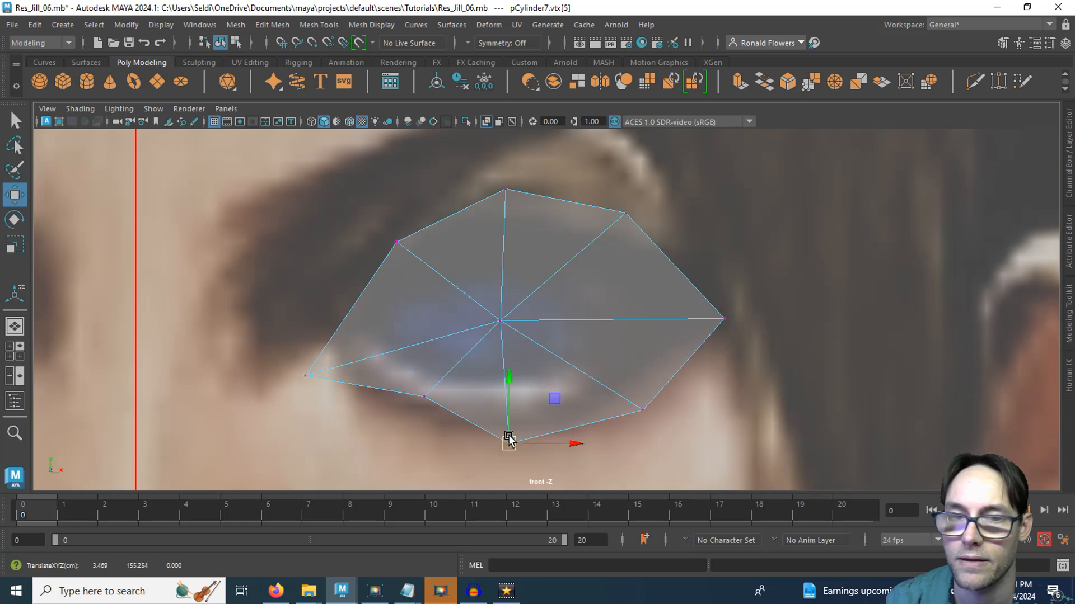
left_click(425, 396)
left_click_drag(428, 397, 417, 409)
left_click_drag(484, 419, 511, 441)
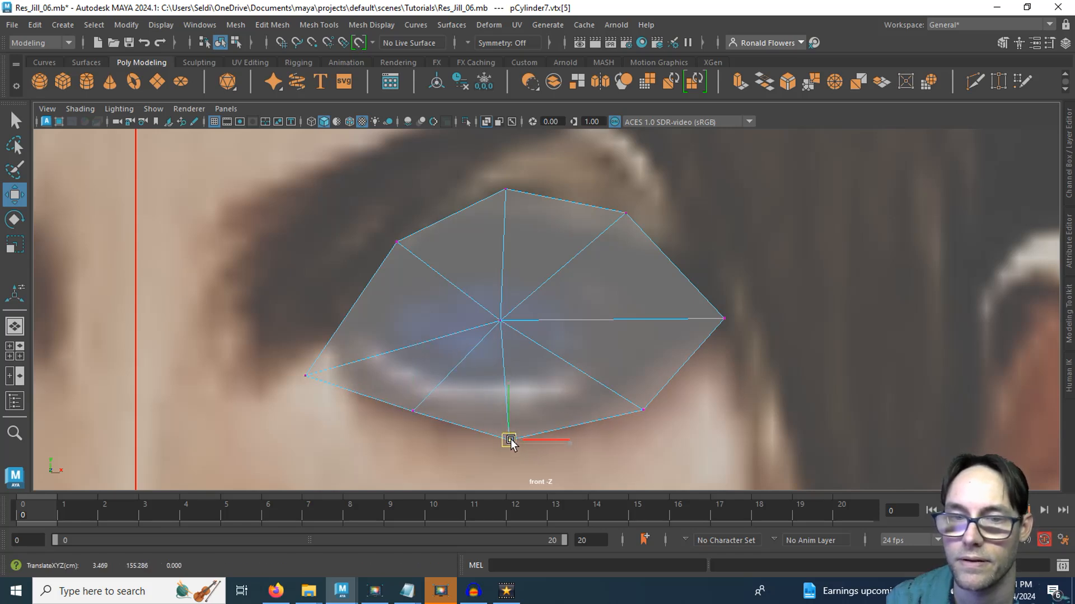
left_click(413, 412)
left_click_drag(413, 412, 409, 426)
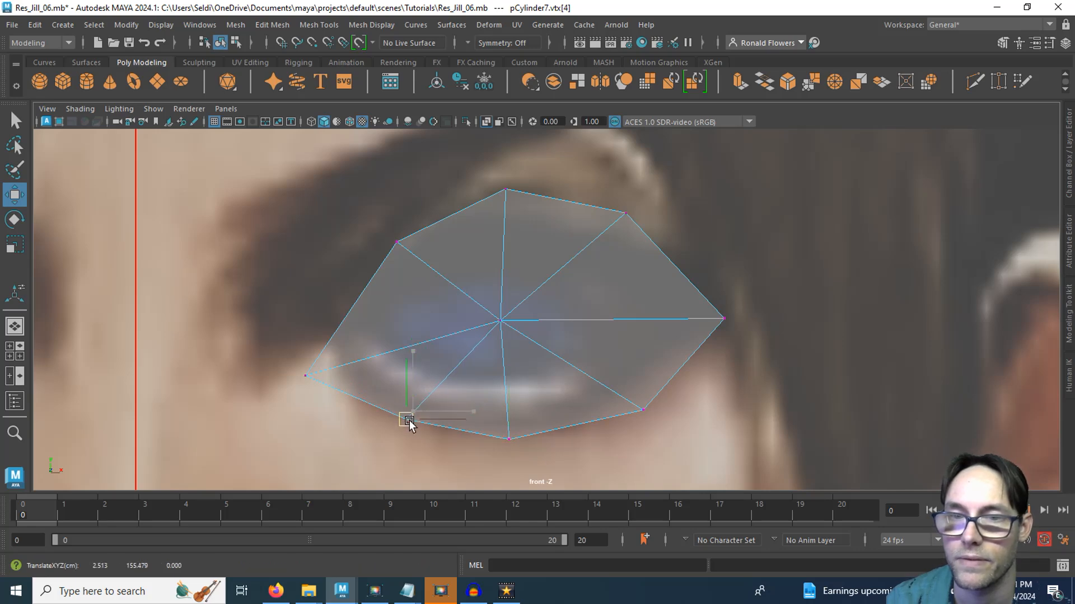
Select all eight spoke edges of the eye shape and connect them to add an inner edge loop.
middle_click_drag(597, 401, 661, 392, "alt")
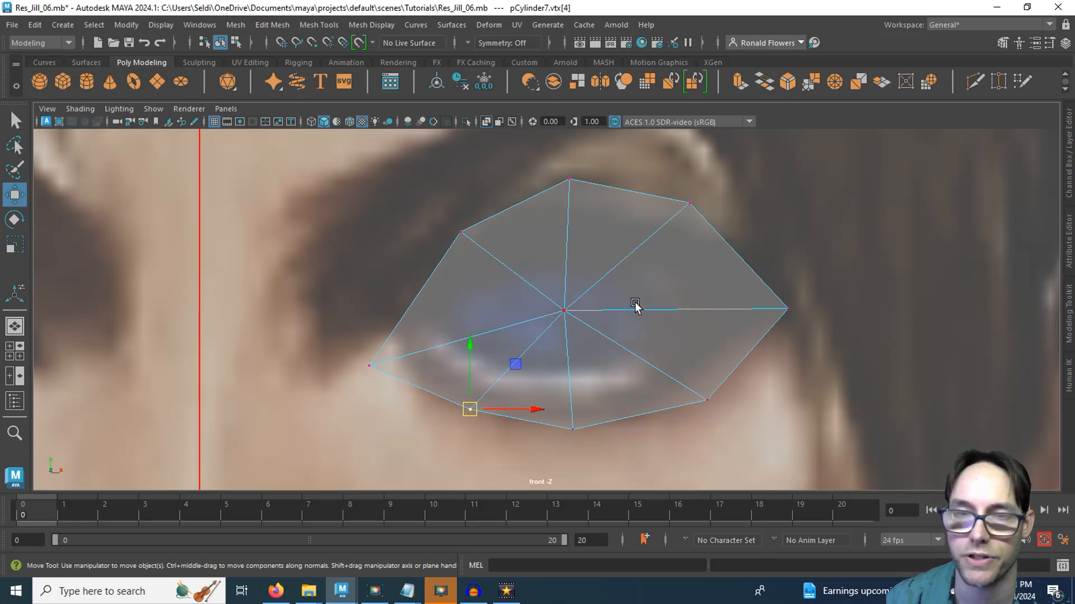
right_click(648, 284)
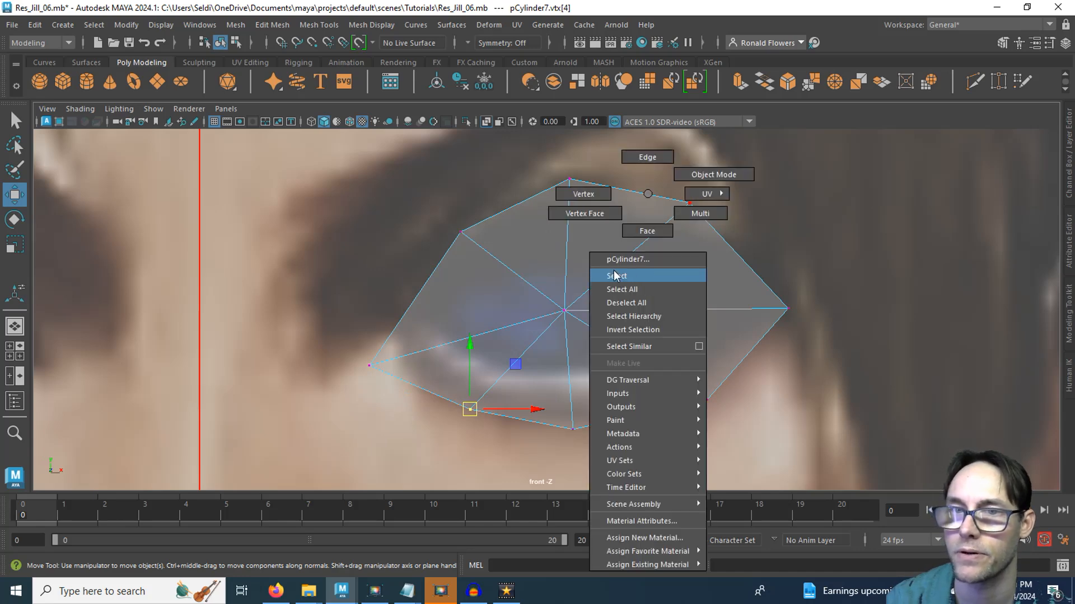
right_click_drag(647, 194, 636, 160)
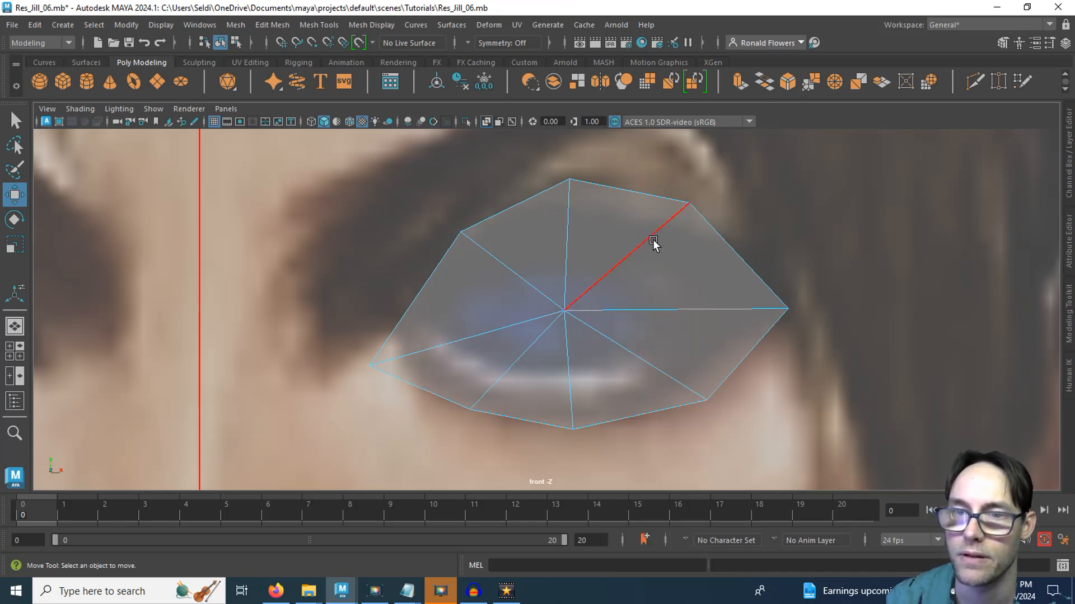
left_click_drag(532, 272, 591, 341)
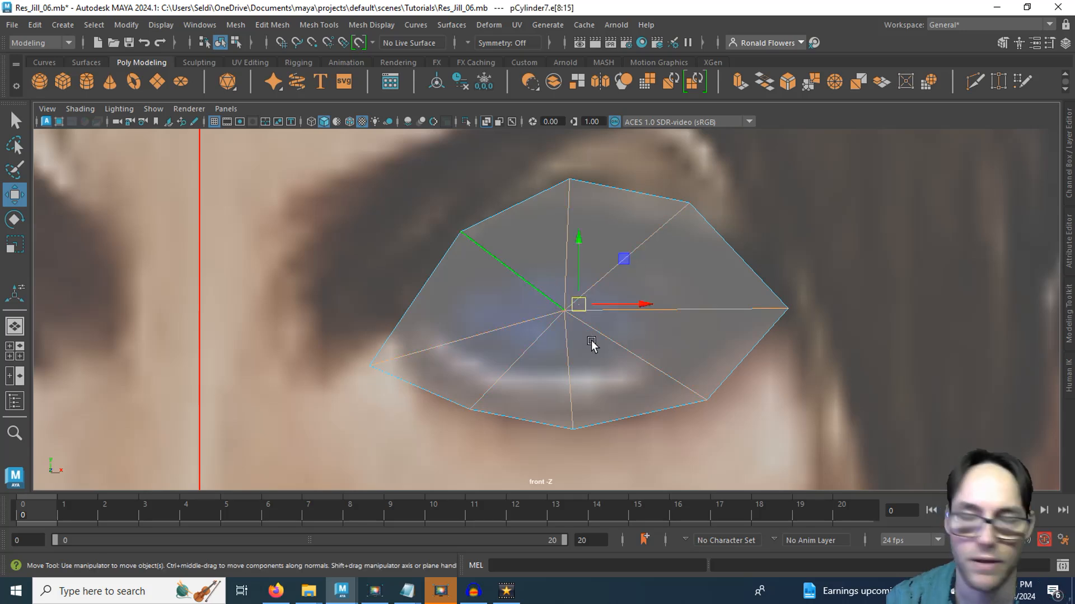
right_click_drag(593, 341, 595, 507, "shift")
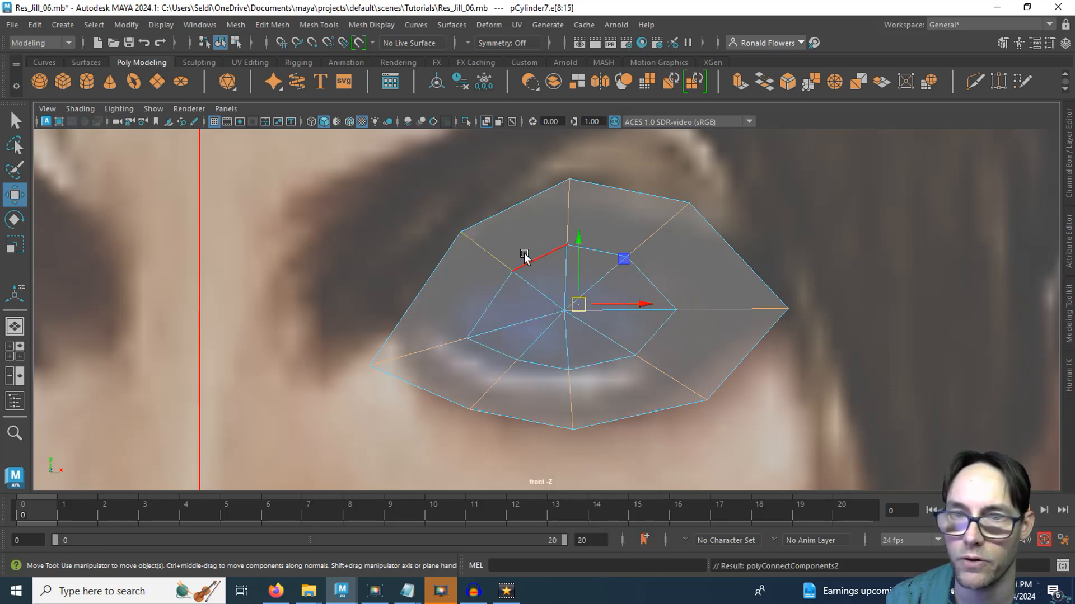
Delete the faces inside the new edge loop to open the eye hole.
right_click_drag(652, 194, 648, 229)
left_click_drag(550, 284, 609, 336)
key("Delete")
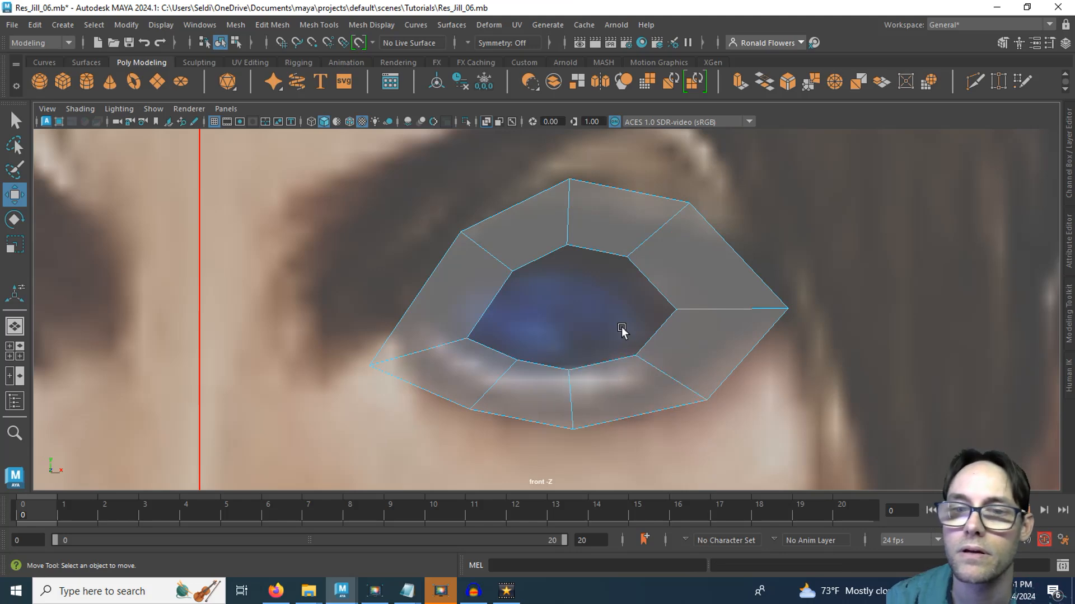
Move the inner loop's tear-duct vertex and lower vertices onto the lower eyelid line of the reference.
right_click_drag(528, 327, 463, 195)
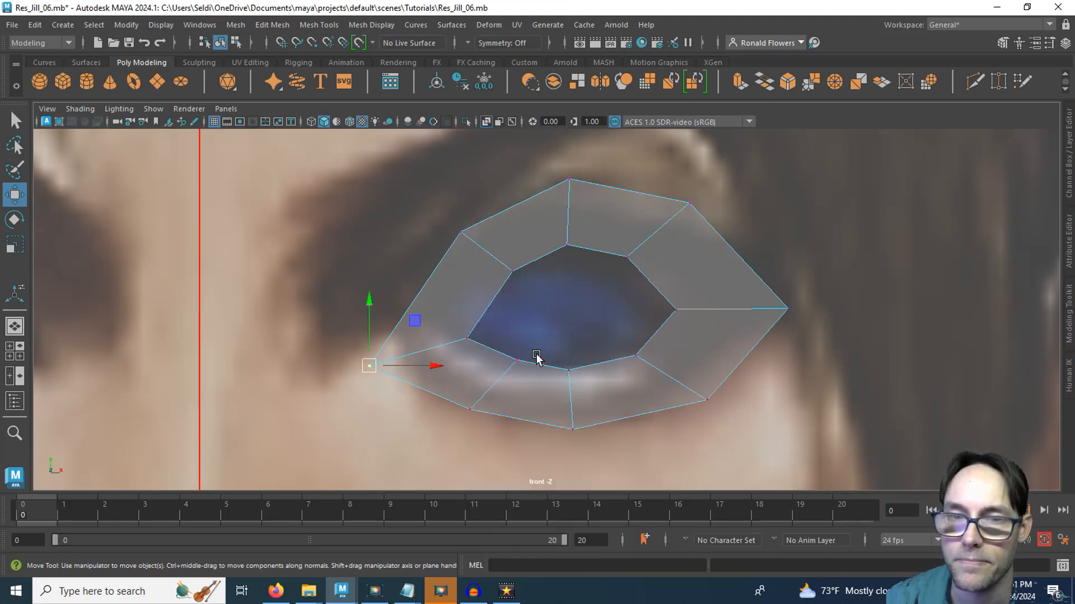
left_click_drag(441, 325, 537, 373)
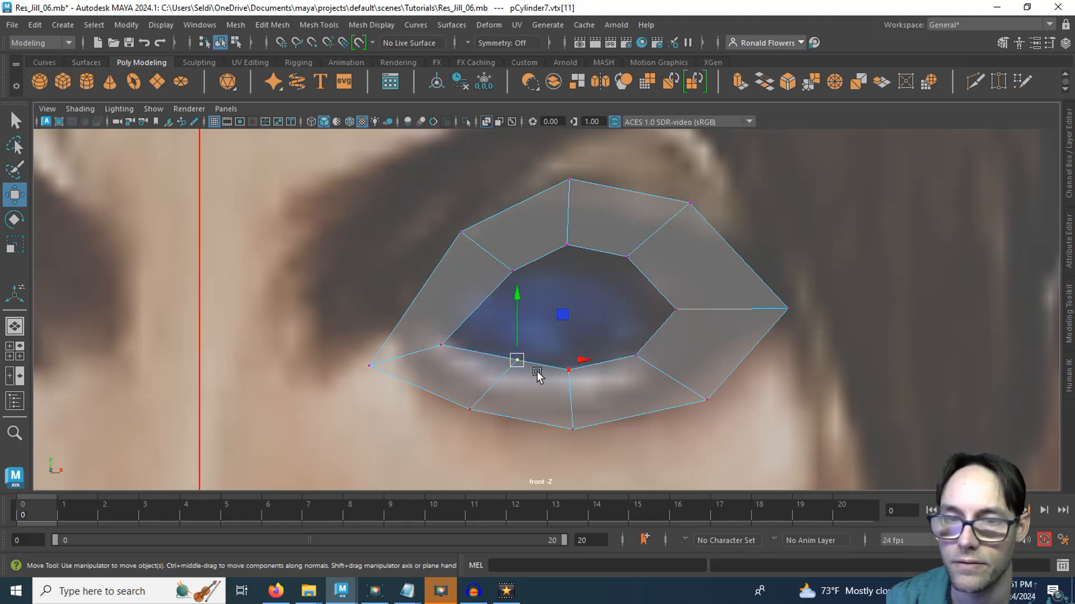
left_click_drag(516, 361, 506, 372)
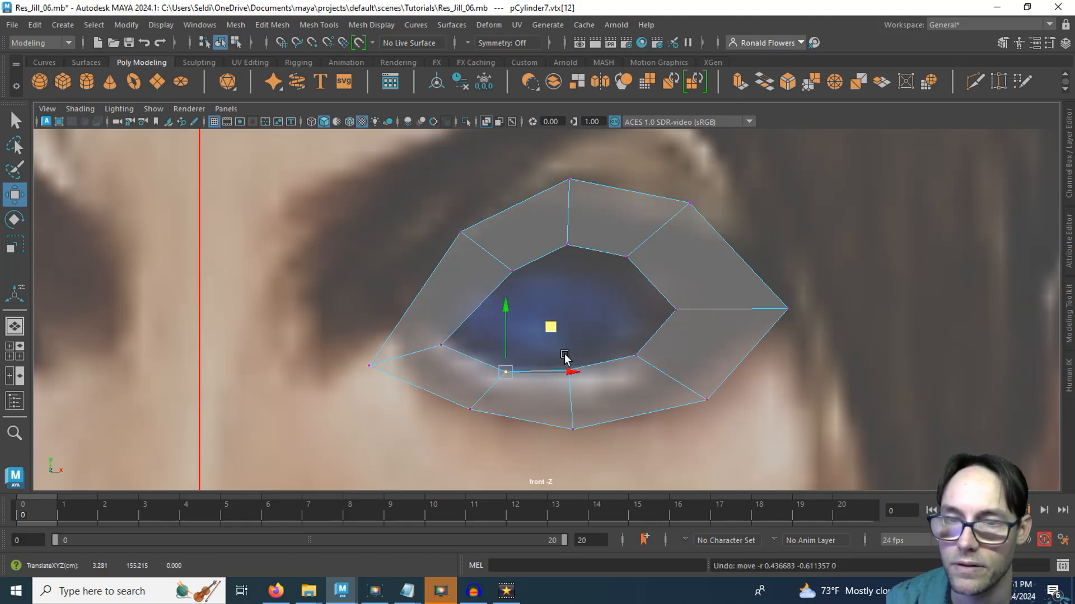
left_click(570, 374)
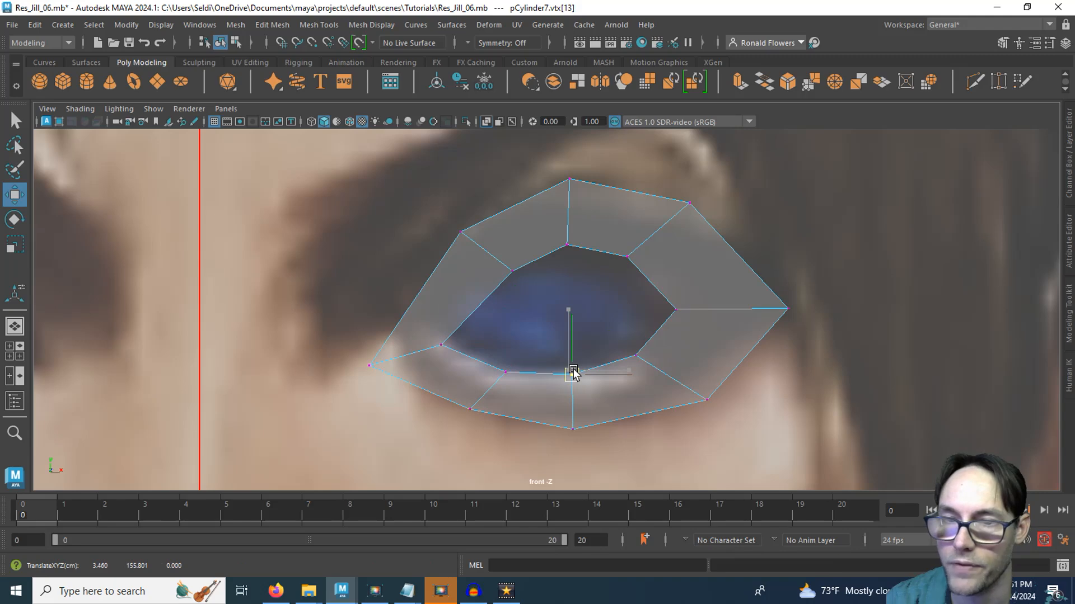
left_click_drag(667, 361, 645, 361)
Move the inner loop's outer-corner vertex toward the reference's outer eye corner and spread its upper vertices along the upper eyelid.
left_click(677, 309)
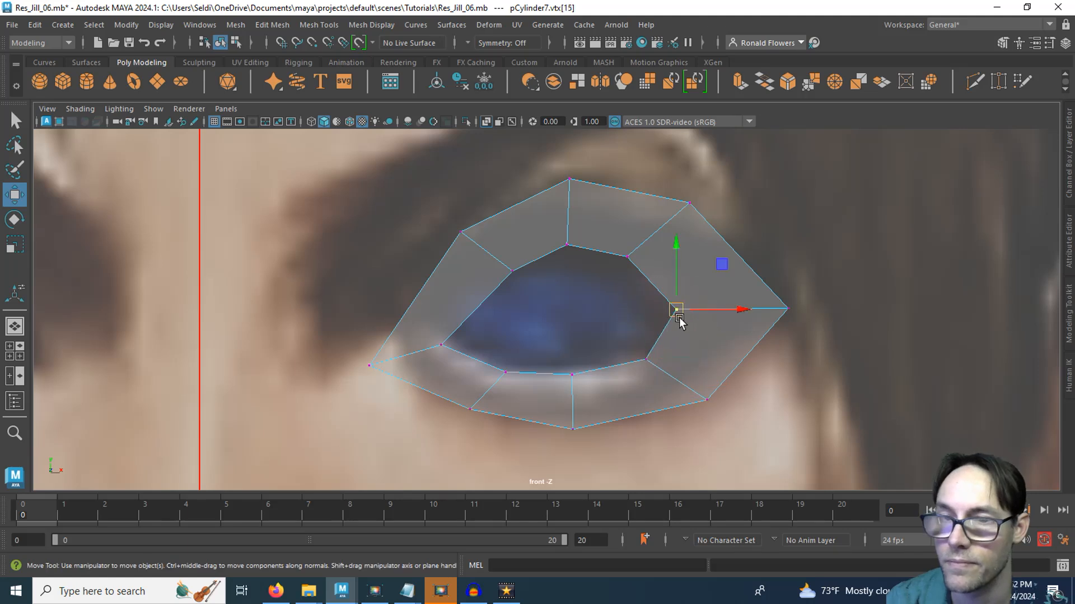
left_click_drag(678, 313, 713, 318)
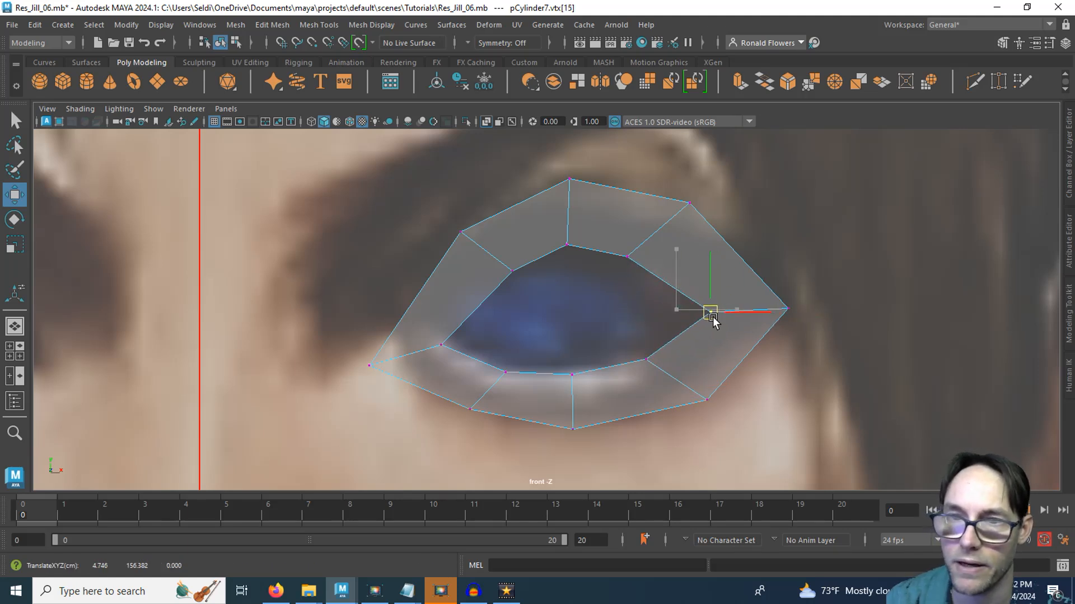
left_click_drag(611, 239, 641, 241)
left_click(711, 311)
mouse_move(546, 233)
left_mouse_down()
mouse_move(608, 278)
mouse_move(561, 241)
left_mouse_up()
mouse_move(496, 257)
left_mouse_down()
mouse_move(527, 285)
mouse_move(487, 273)
left_mouse_up()
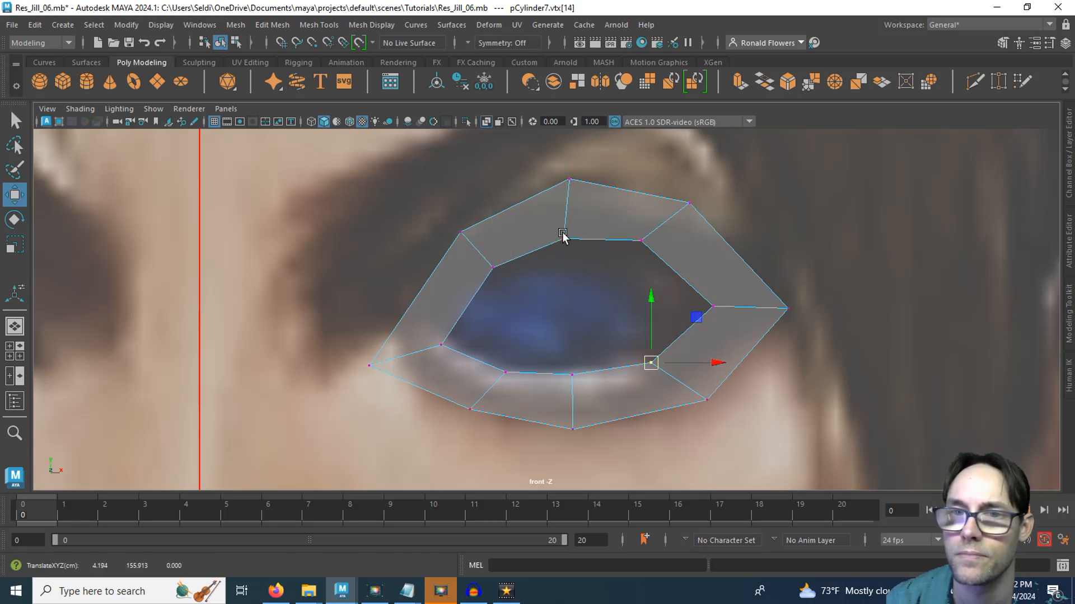
Fine-tune the inner loop's top-centre and upper-outer vertices, shifting both slightly outward along the upper eyelid.
left_click(563, 238)
left_click_drag(564, 239, 572, 235)
left_click(642, 239)
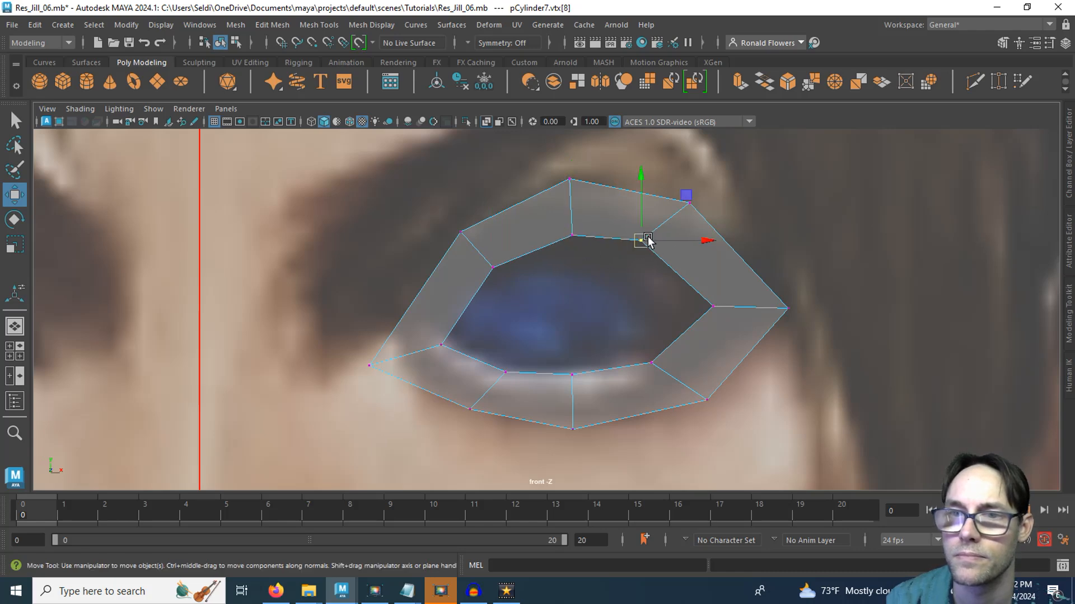
left_click_drag(643, 239, 657, 242)
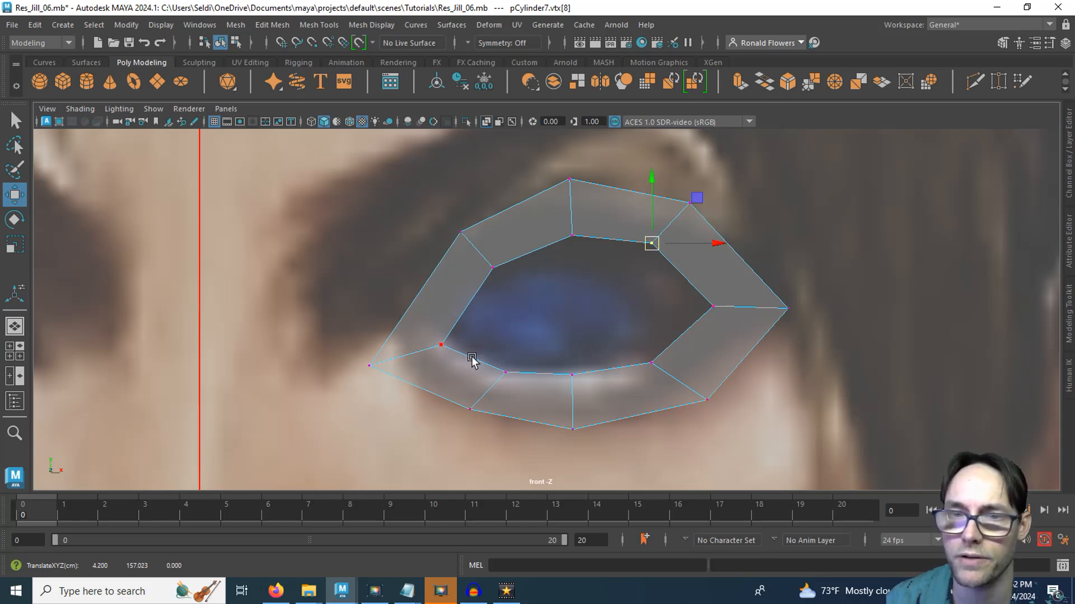
In the side view, switch the eye shape to object mode and move it forward to the reference eye, about 5.374 cm in Z.
key("space")
key("space")
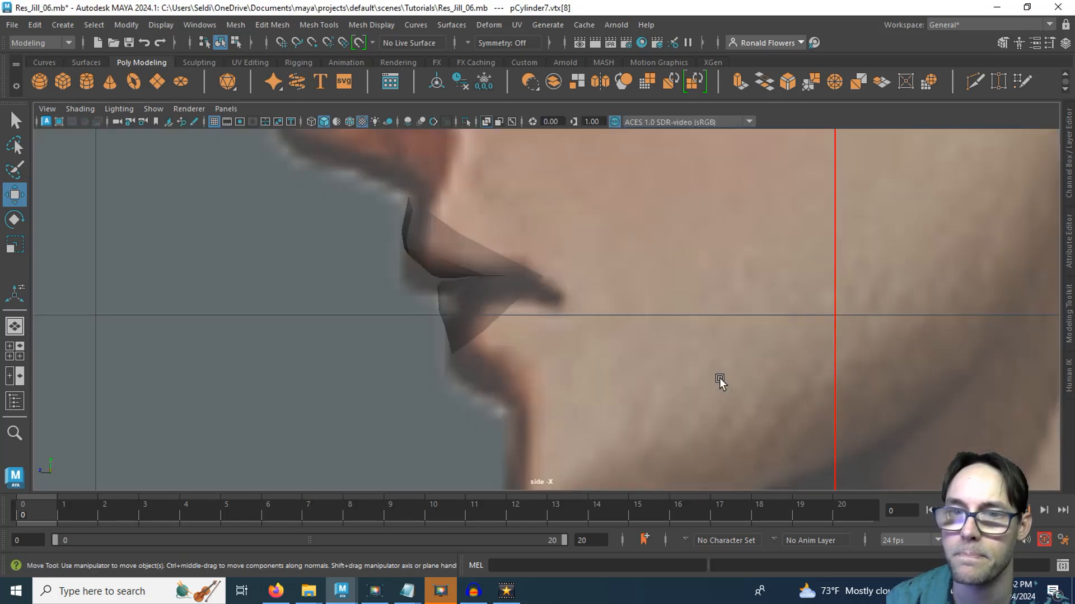
scroll(679, 328, "down", 2)
middle_click_drag(631, 304, 652, 381, "alt")
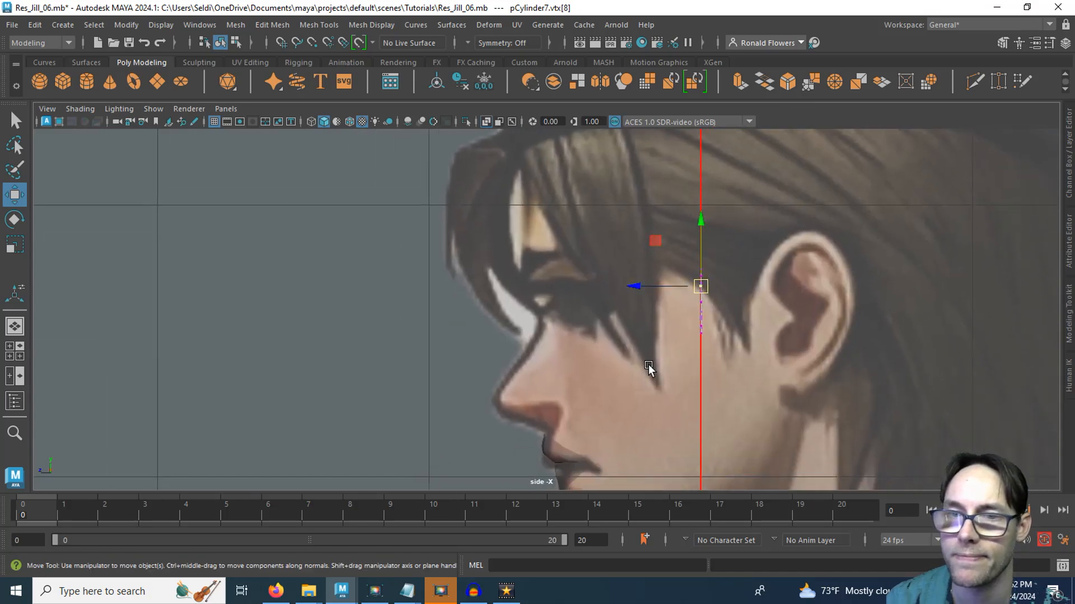
scroll(647, 354, "up", 3)
scroll(647, 354, "up", 2)
middle_click_drag(644, 322, 498, 354, "alt")
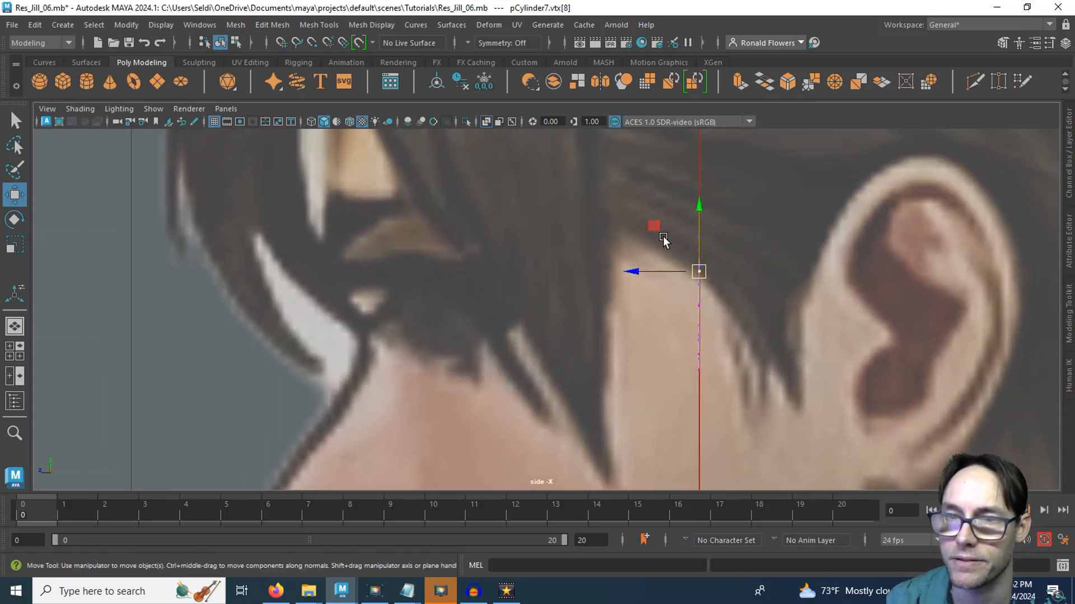
right_click_drag(672, 194, 705, 175)
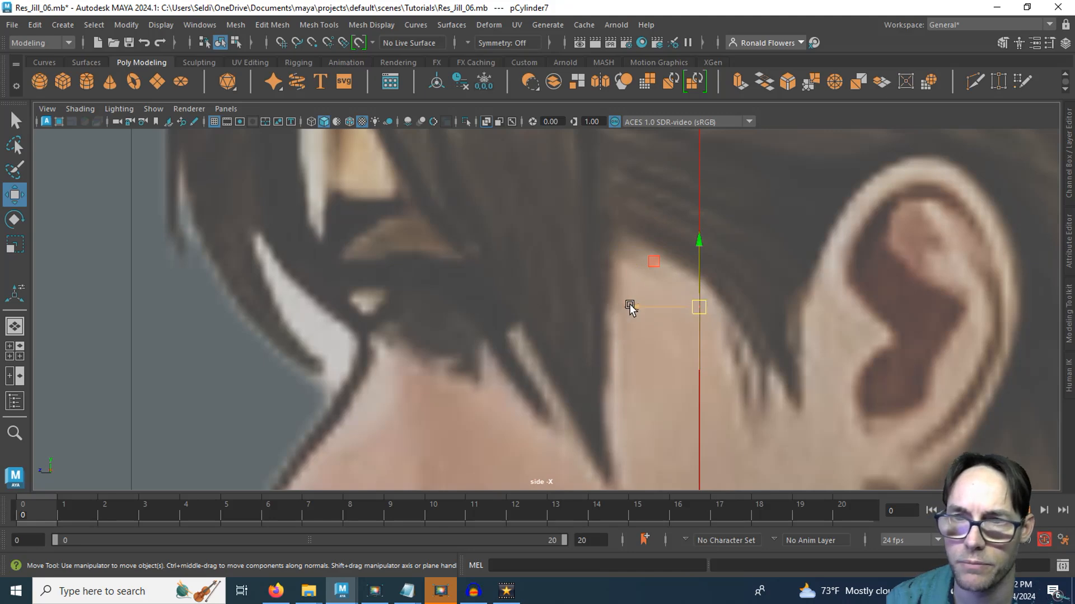
left_click_drag(630, 306, 326, 342)
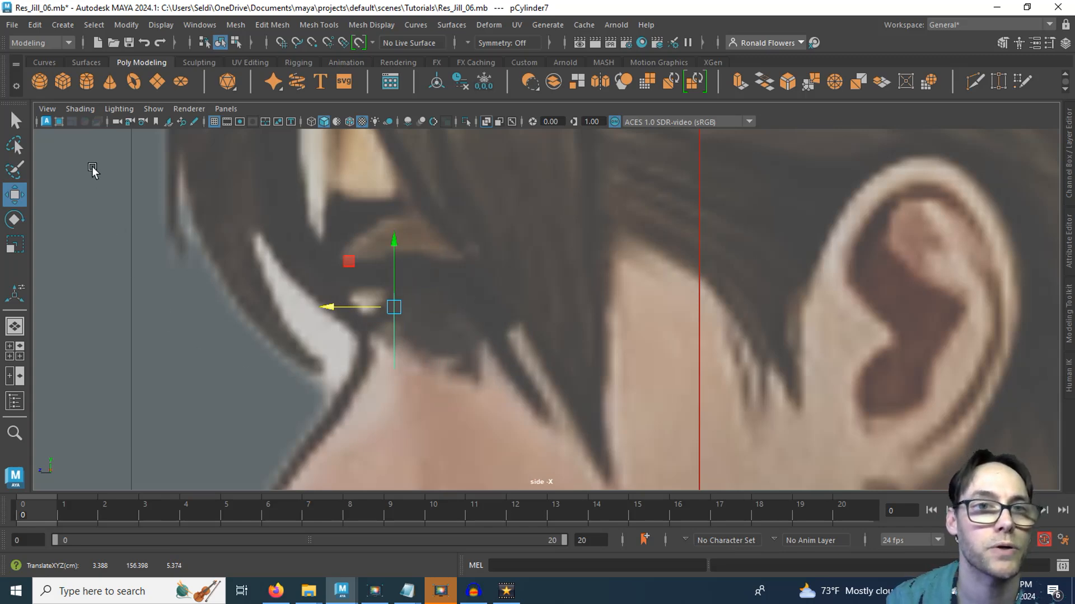
Create a polygon sphere for the eyeball and display its channel attributes.
left_click(39, 82)
key("space")
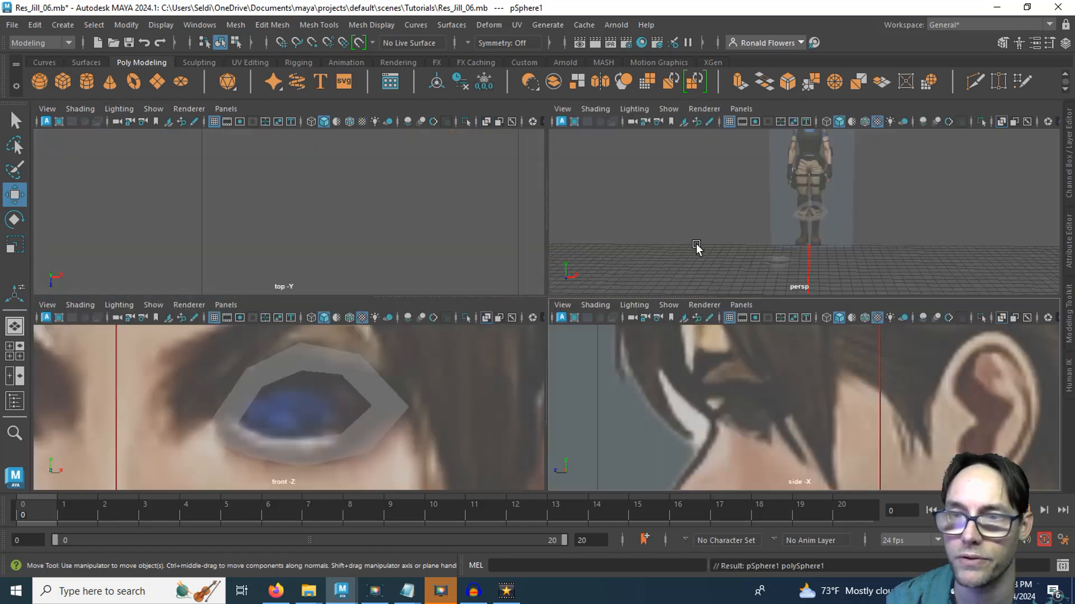
key("space")
key("f")
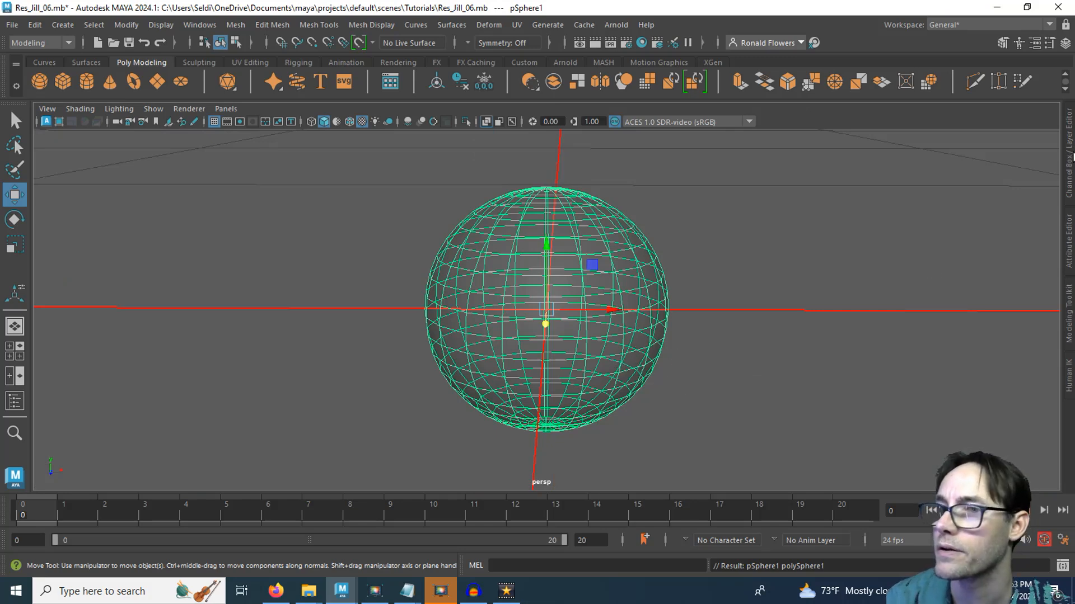
left_click(1069, 159)
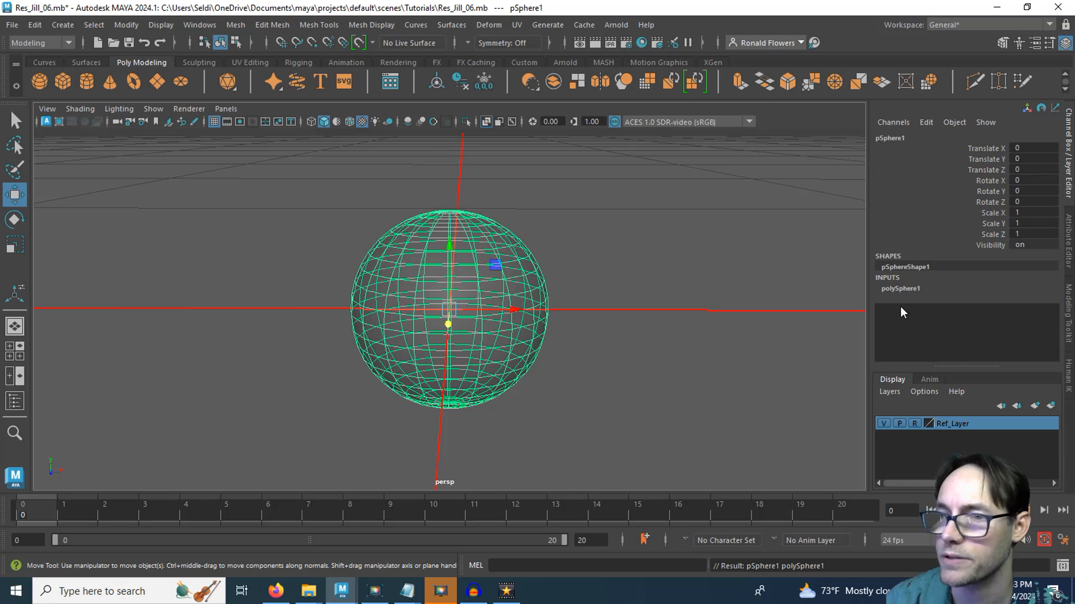
Rotate the sphere 90 degrees about X so that its pole faces forward.
left_click_drag(598, 297, 569, 312, "alt")
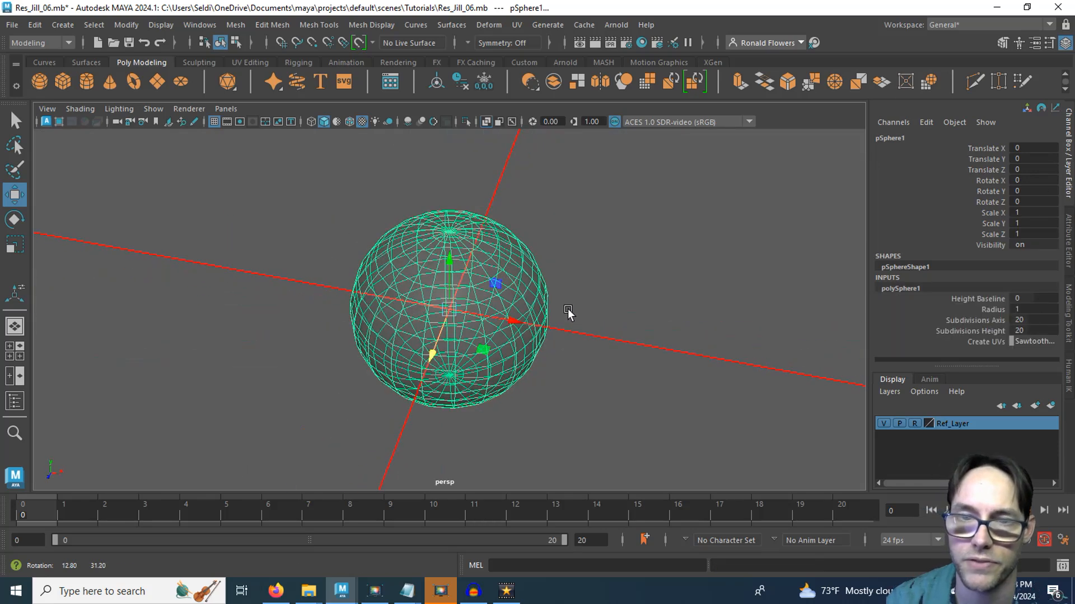
key("e")
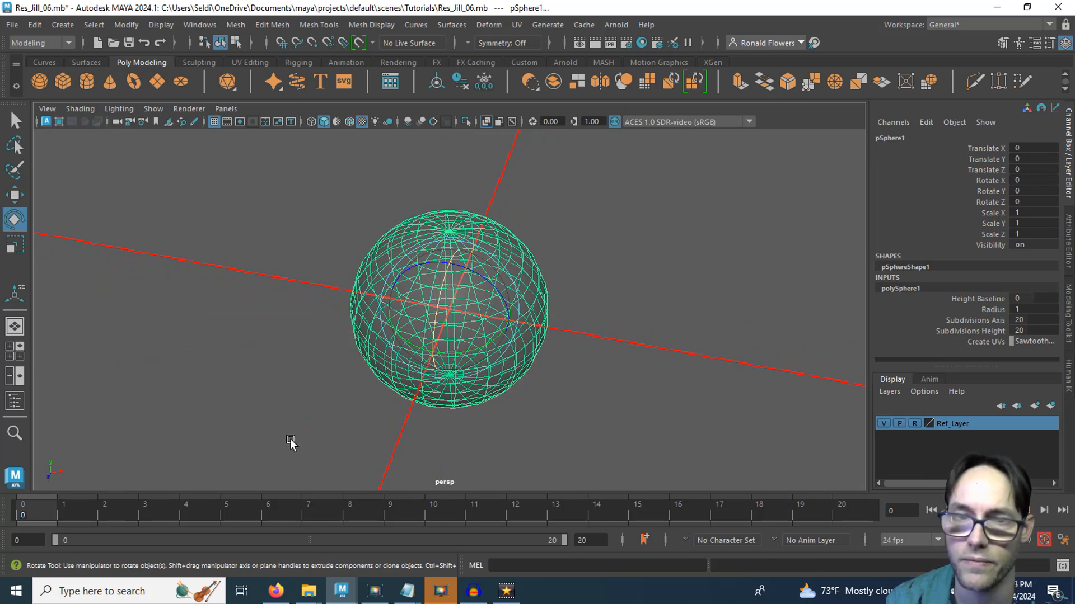
left_click_drag(442, 288, 415, 371)
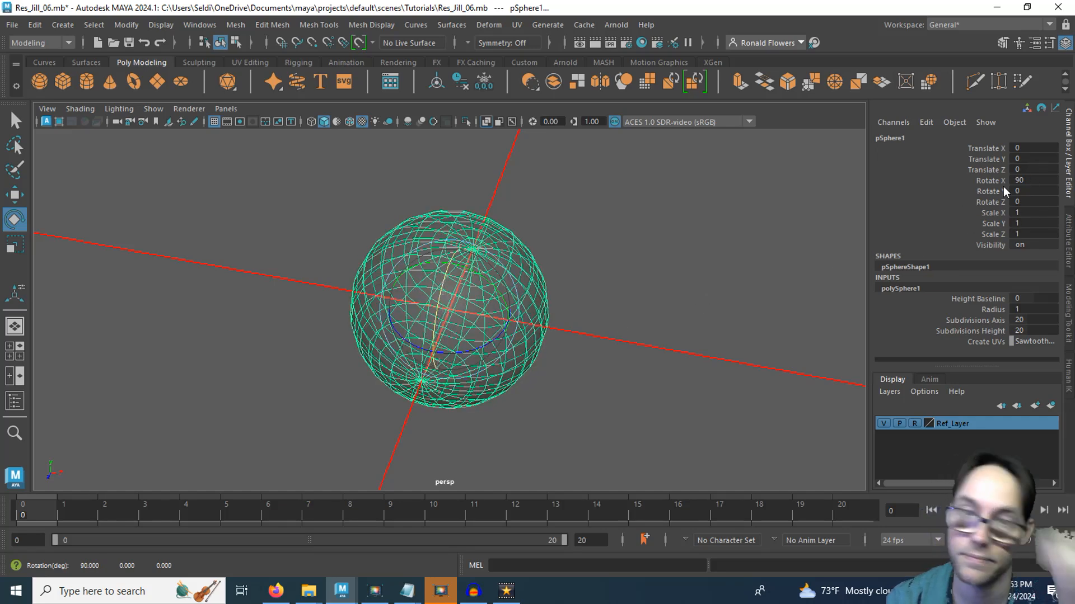
left_click(492, 317)
In the front view, move the sphere from the origin onto the reference eye, about X 3.357 and Y 156.352.
key("w")
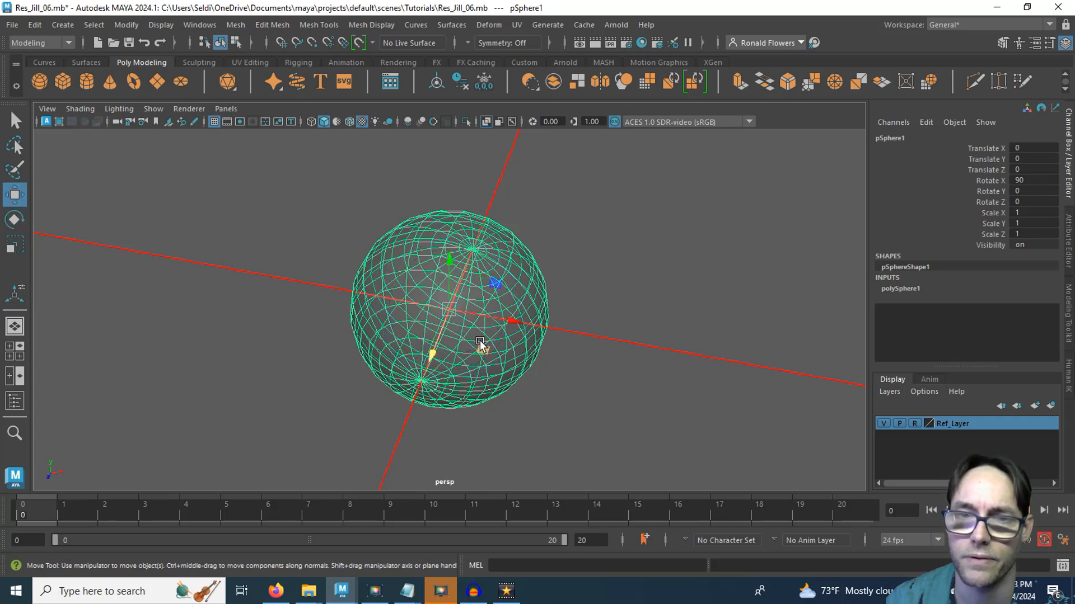
key("space")
key("space")
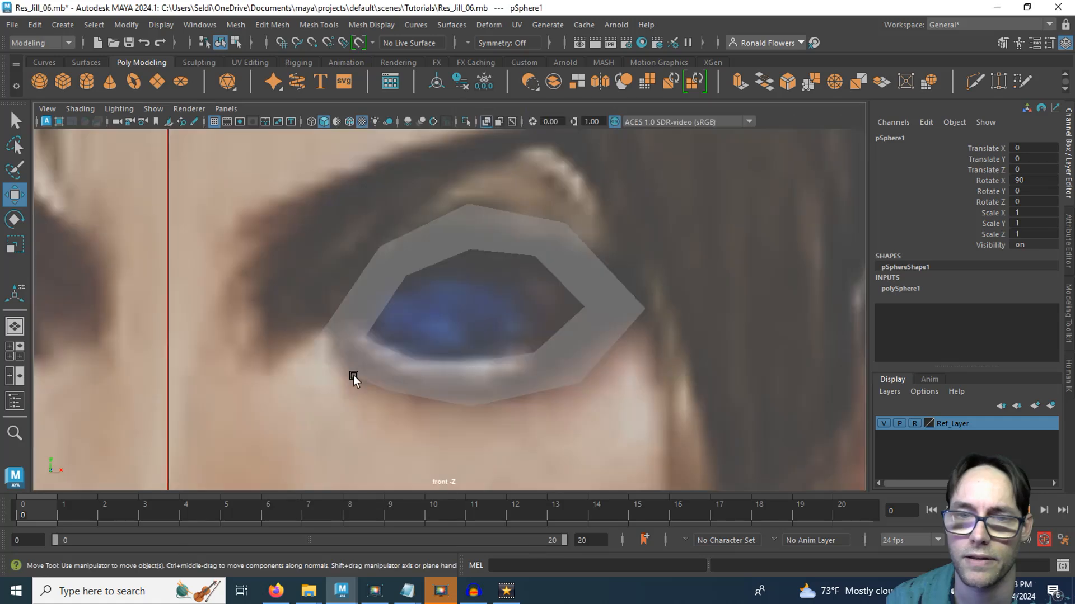
scroll(354, 379, "down", 10)
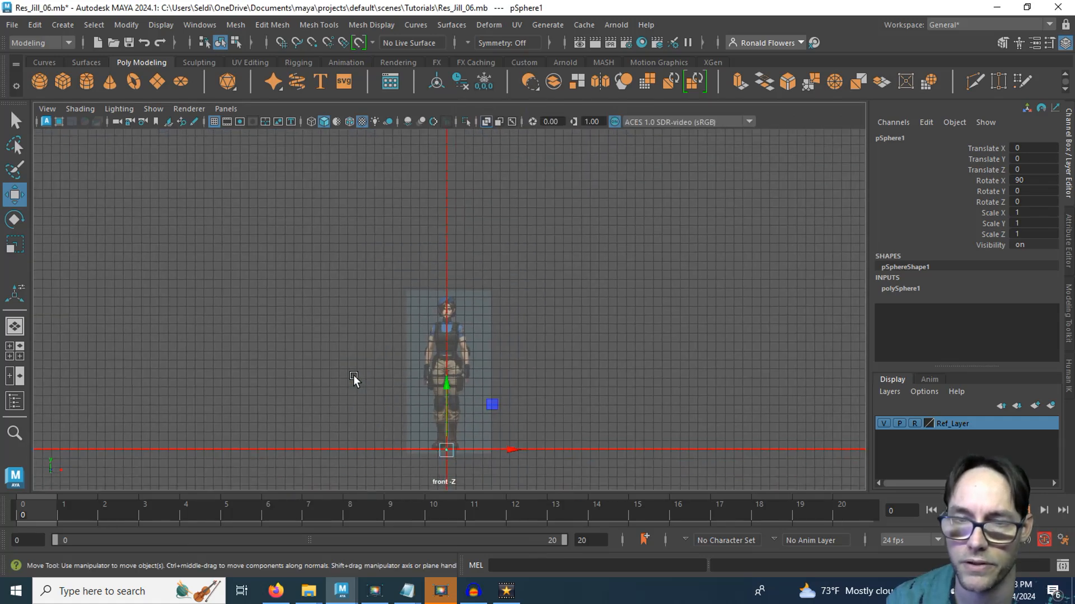
left_click_drag(447, 392, 448, 249)
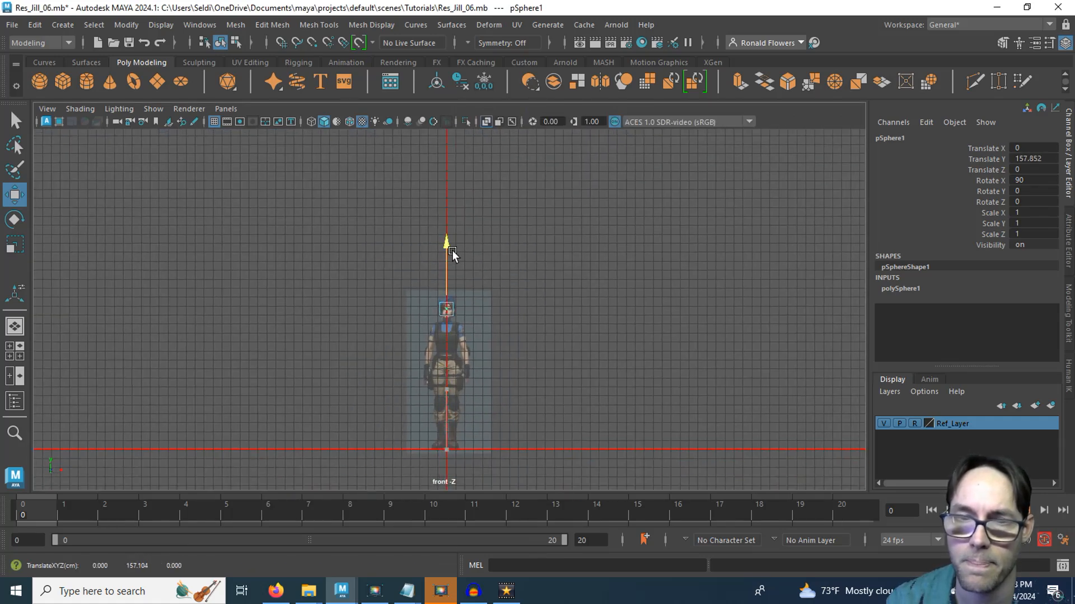
scroll(441, 301, "up", 10)
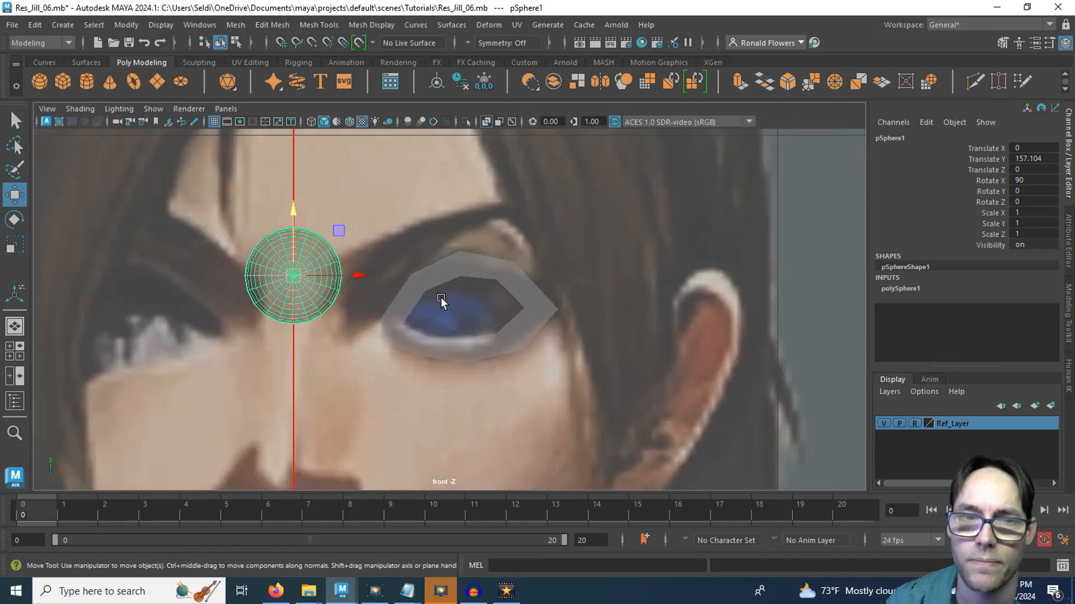
left_click_drag(276, 275, 456, 315)
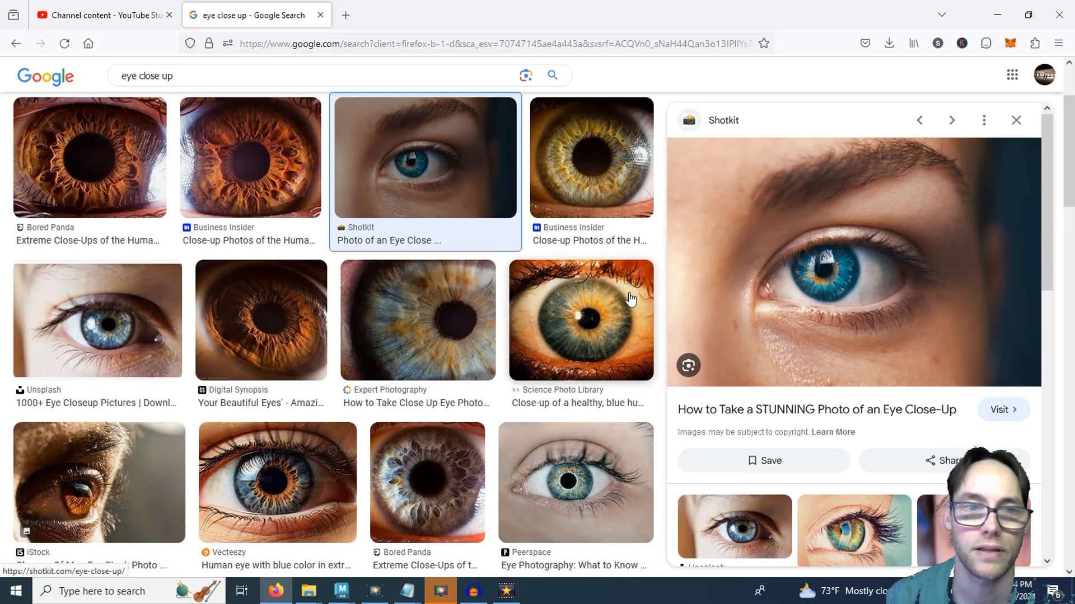
Compare the Shotkit and Unsplash close-up eye photos in the browser, and view the "eye from side" image results.
left_click(134, 333)
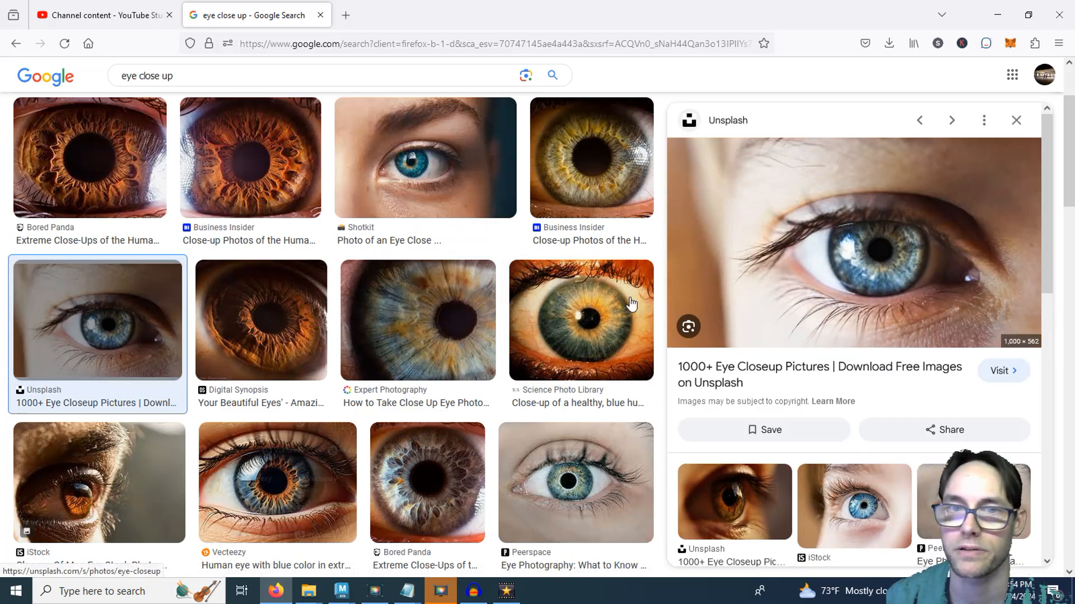
left_click(412, 166)
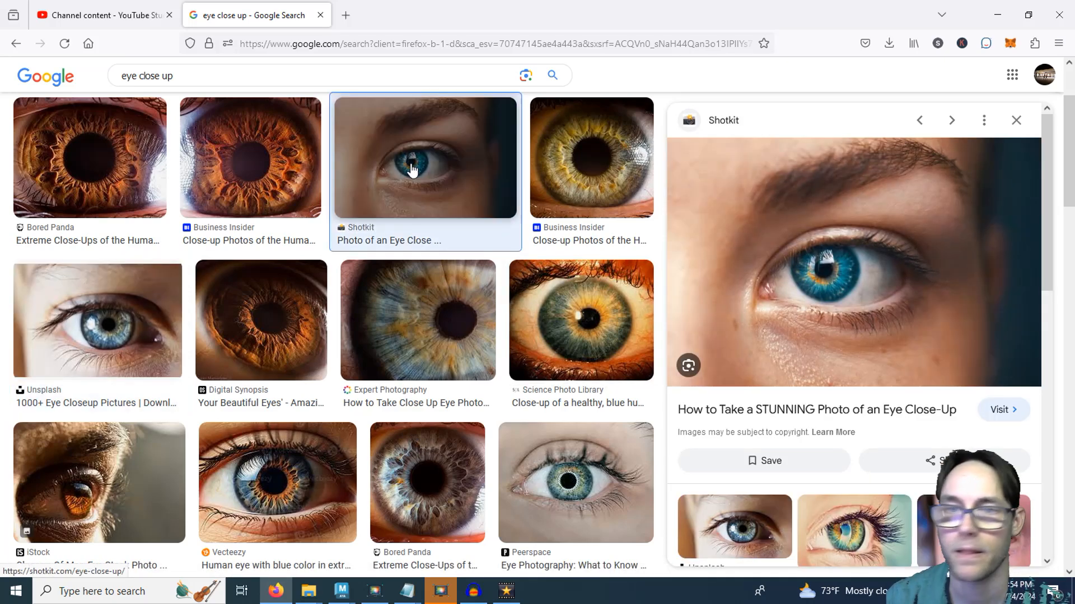
left_click(182, 321)
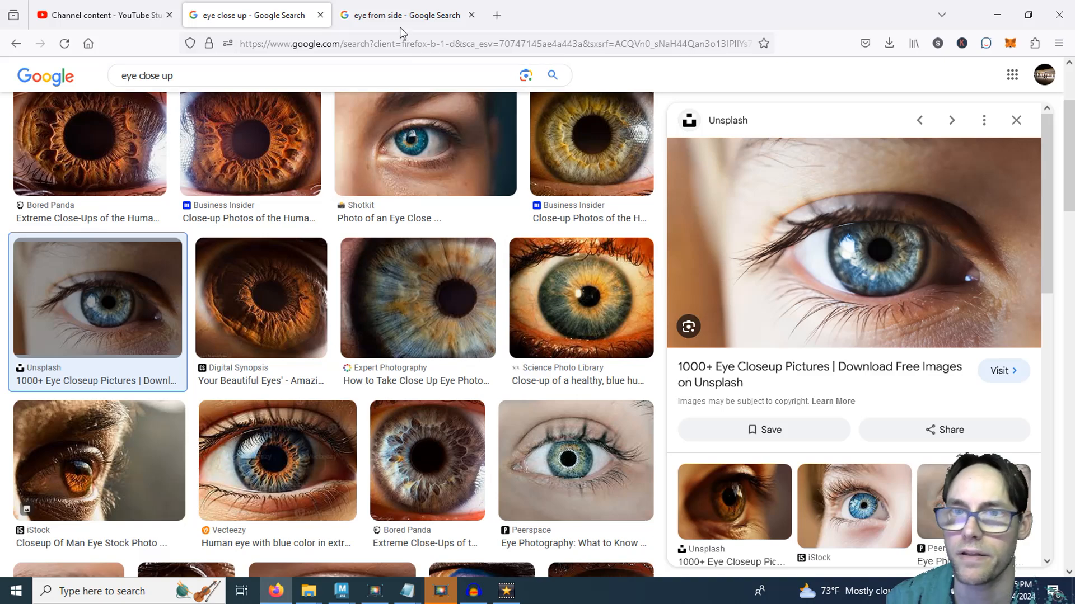
left_click(399, 17)
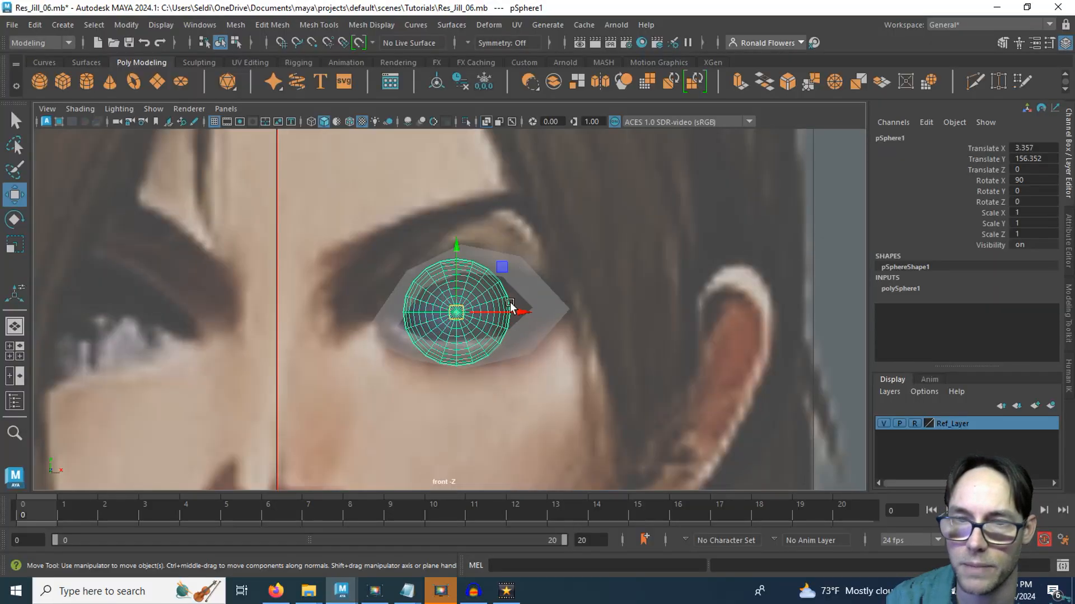
Back in Maya, scale the eyeball sphere uniformly to about 1.369 in the front view.
left_click_drag(516, 312, 519, 314)
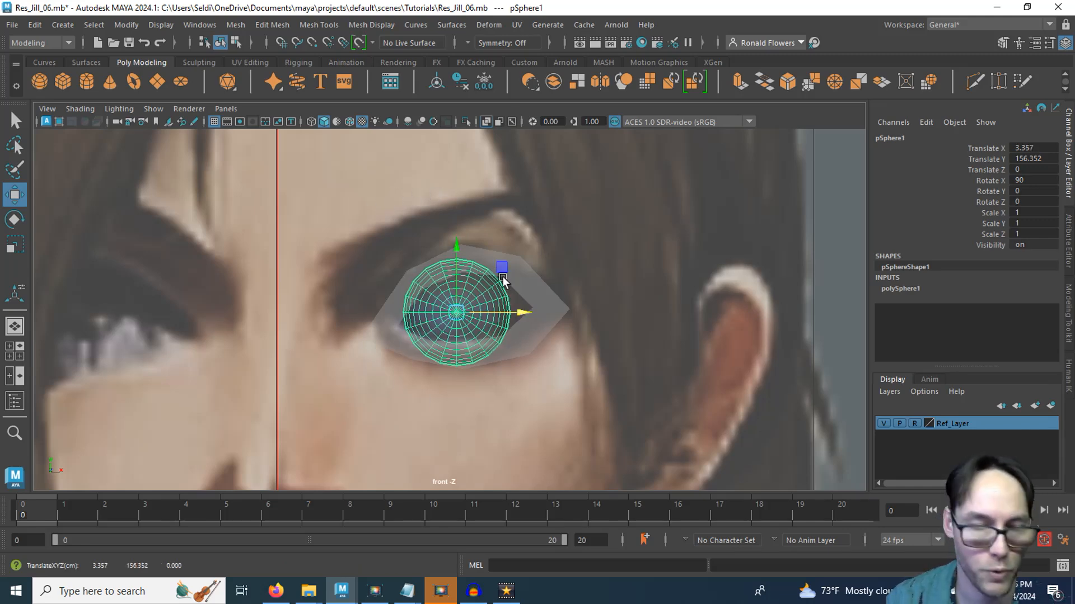
key("r")
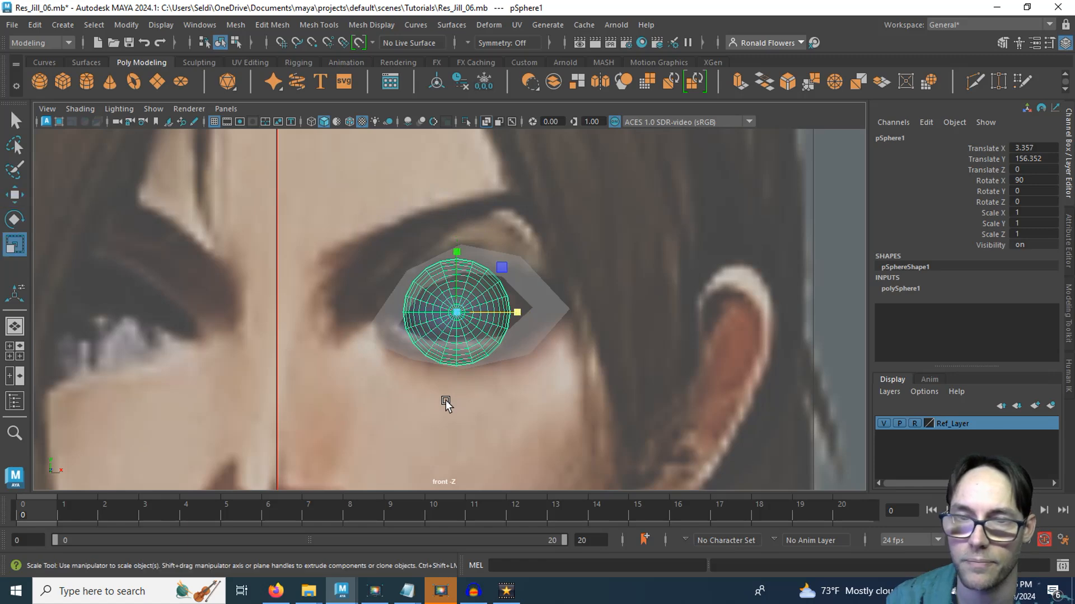
left_click_drag(457, 312, 487, 306)
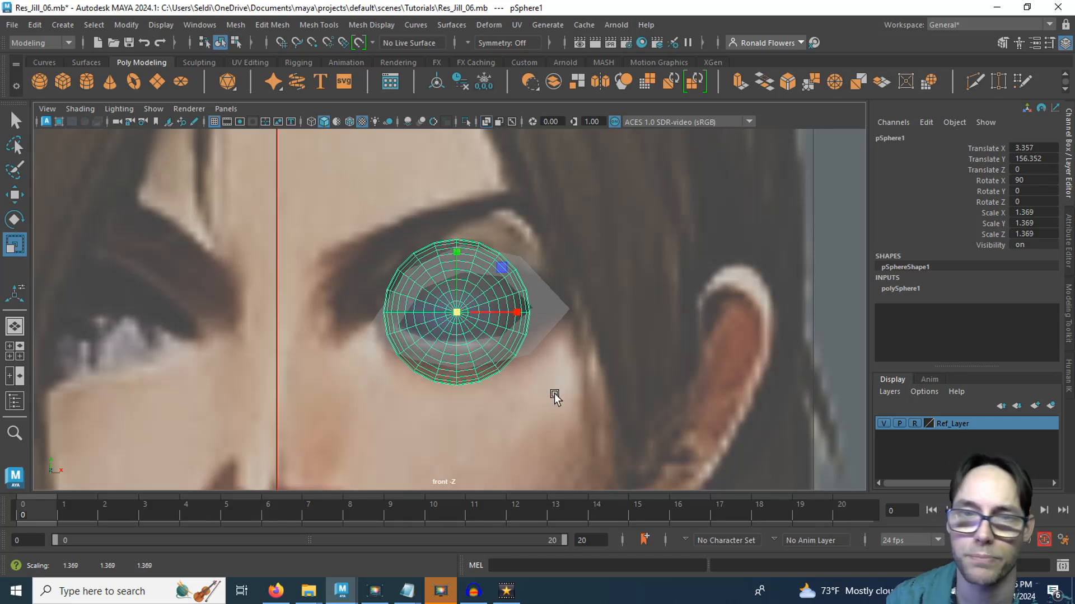
In the side view, move the eyeball sphere forward to sit behind the reference eye, about Z 3.904.
key("space")
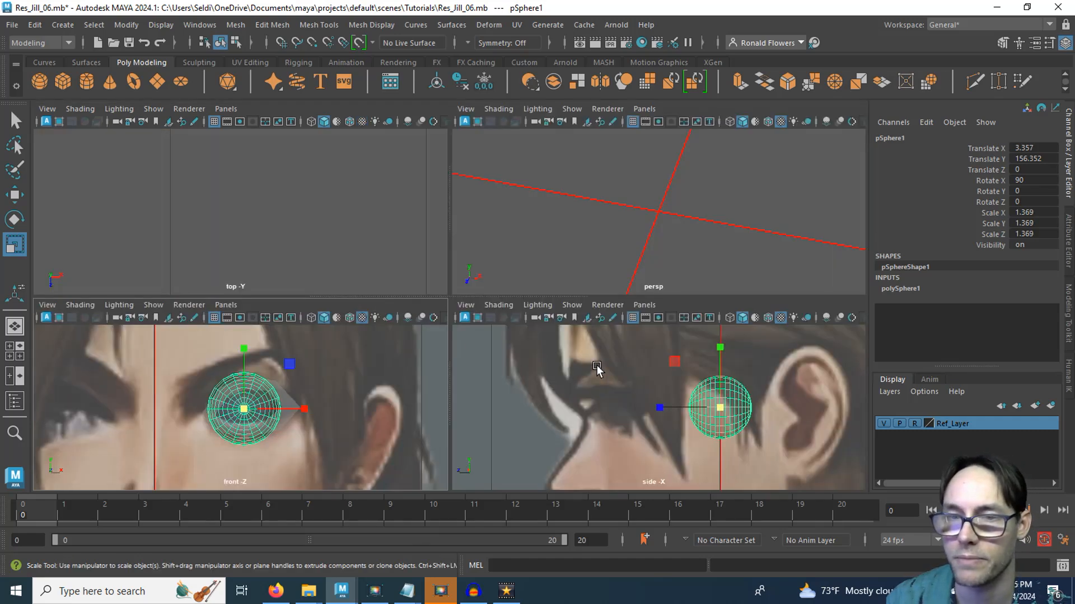
key("space")
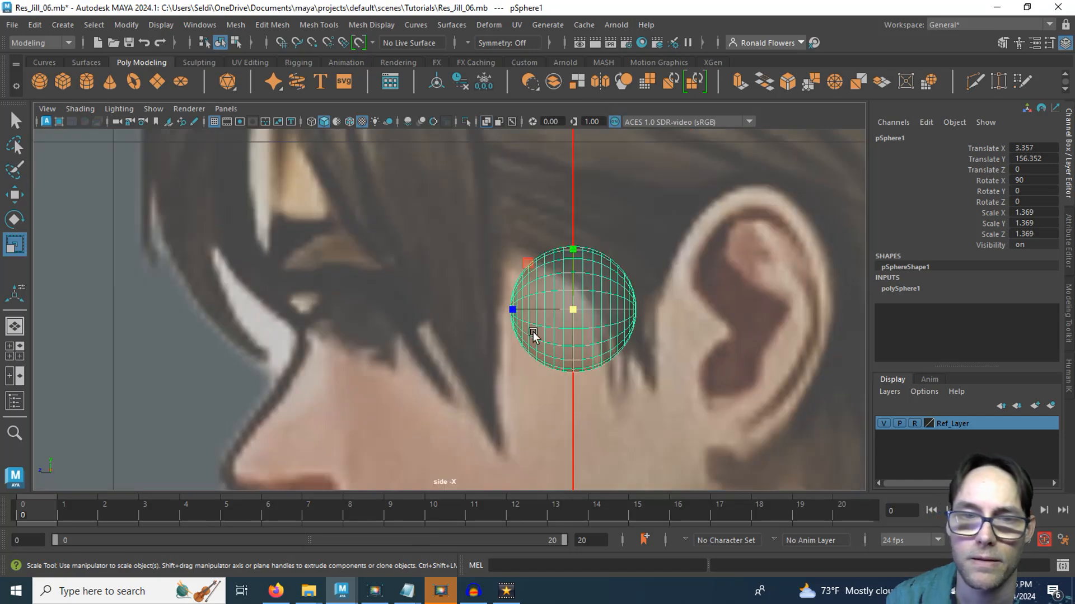
key("w")
scroll(478, 395, "up", 3)
middle_click_drag(424, 374, 550, 374, "alt")
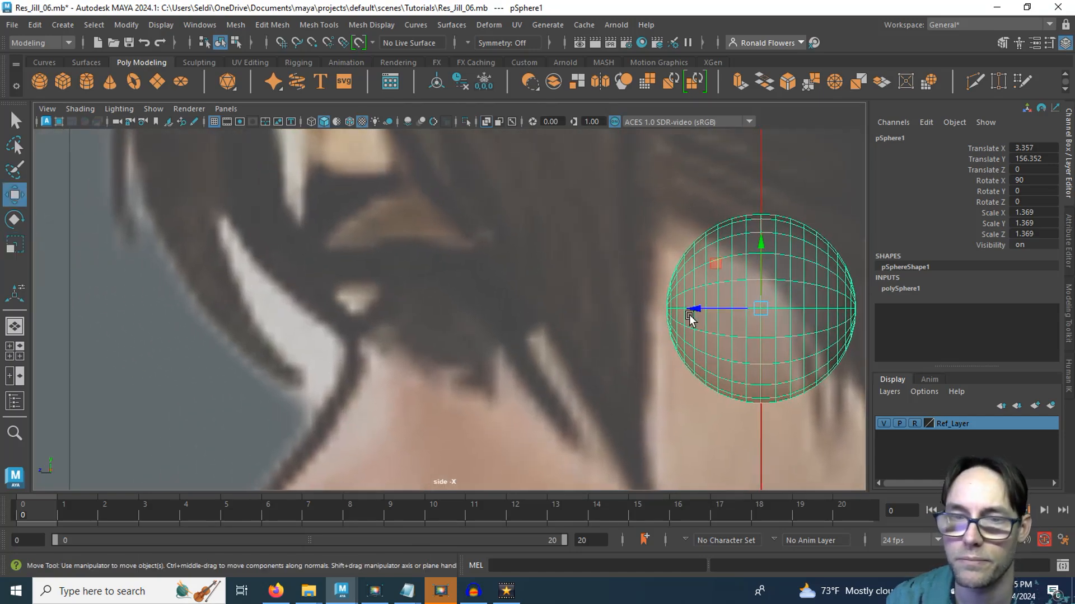
left_click_drag(689, 317, 425, 327)
scroll(442, 318, "up", 2)
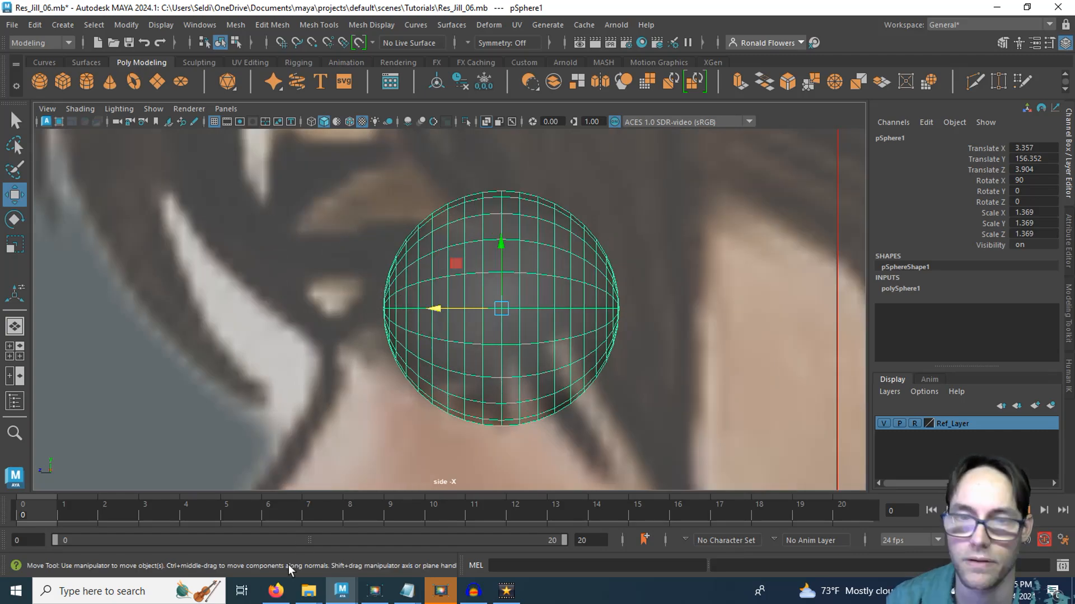
Switch to Firefox and examine the All About Vision eye anatomy image among the "eyeball diagram" results.
left_click(275, 591)
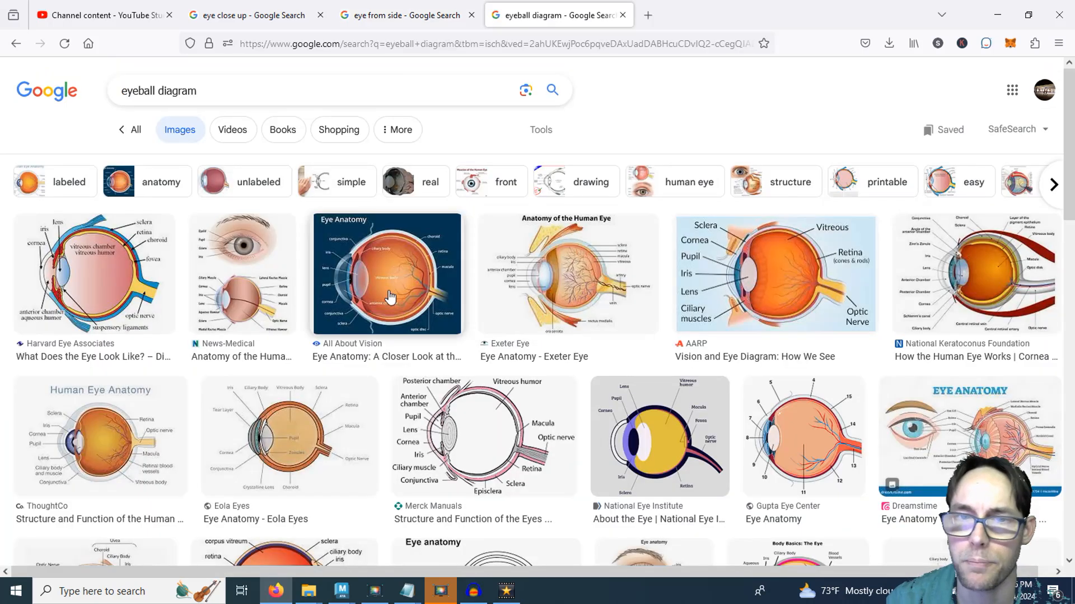
left_click(390, 298)
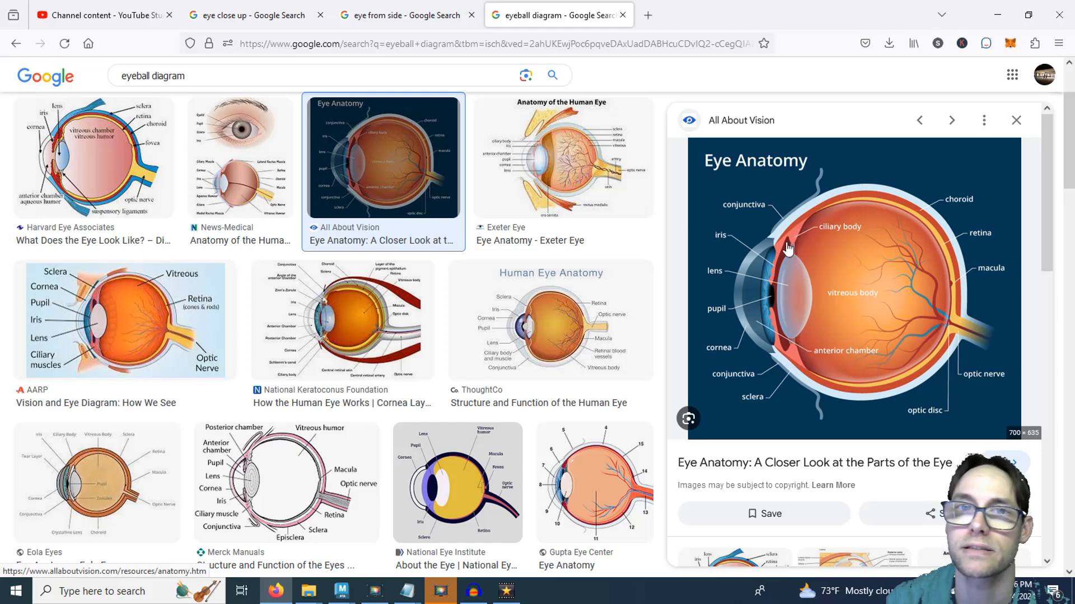
Return to Maya and turn off X-Ray shading in the perspective view, framing the eyeball sphere behind the eyelid ring.
left_click(400, 15)
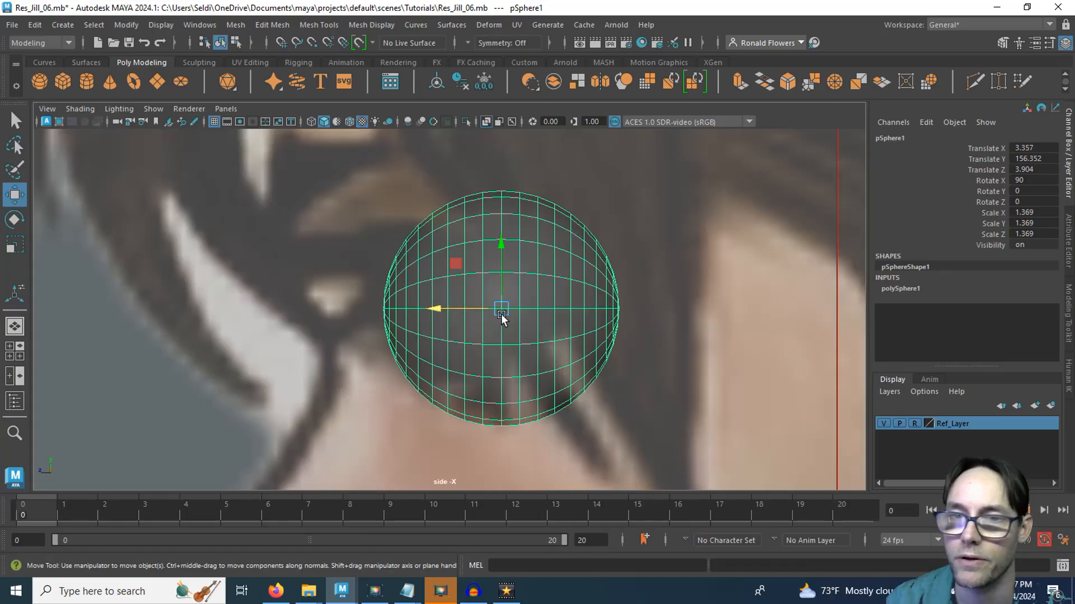
key("space")
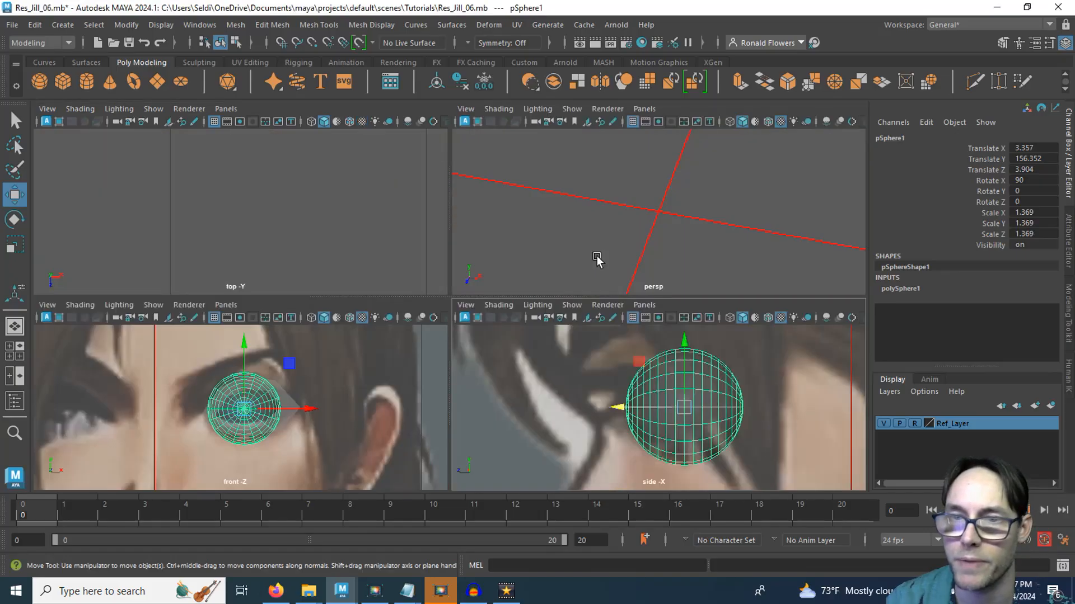
key("space")
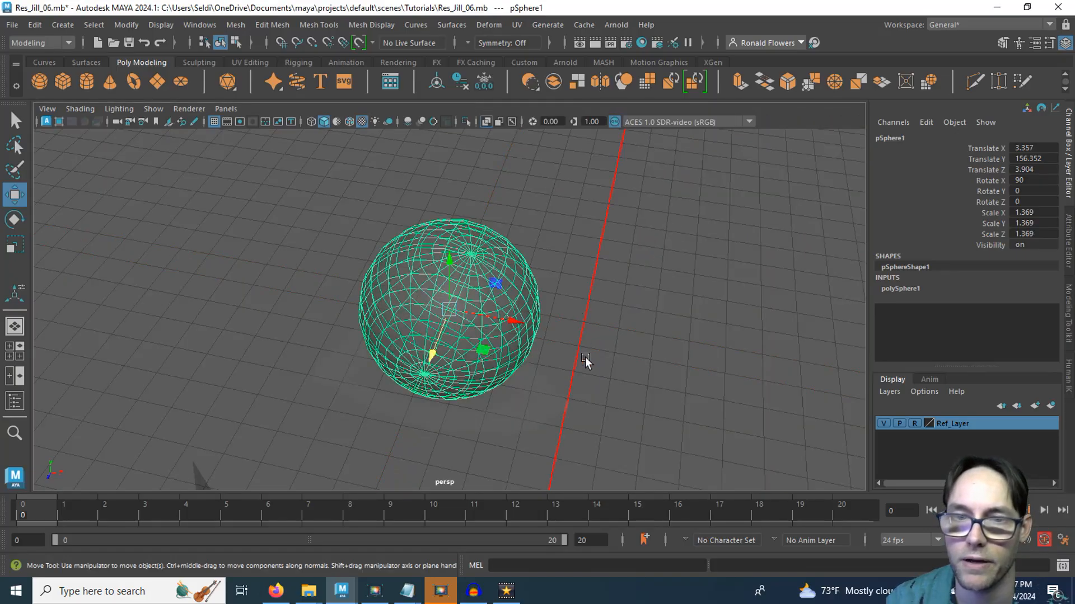
scroll(559, 367, "up", 3)
left_click_drag(558, 367, 384, 327, "alt")
scroll(410, 378, "up", 3)
right_click_drag(350, 194, 349, 232)
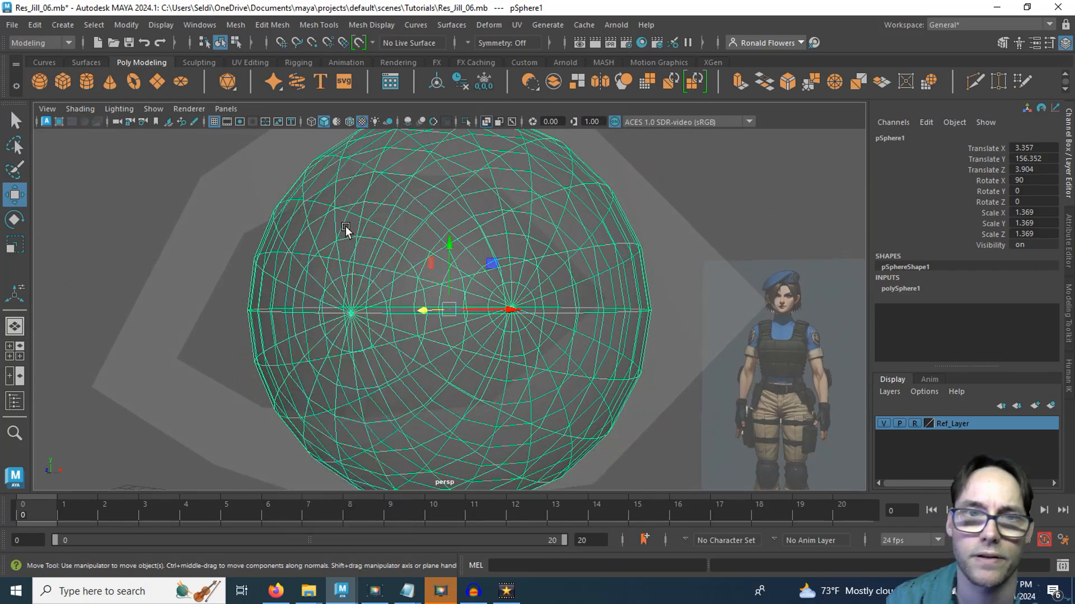
left_click(95, 106)
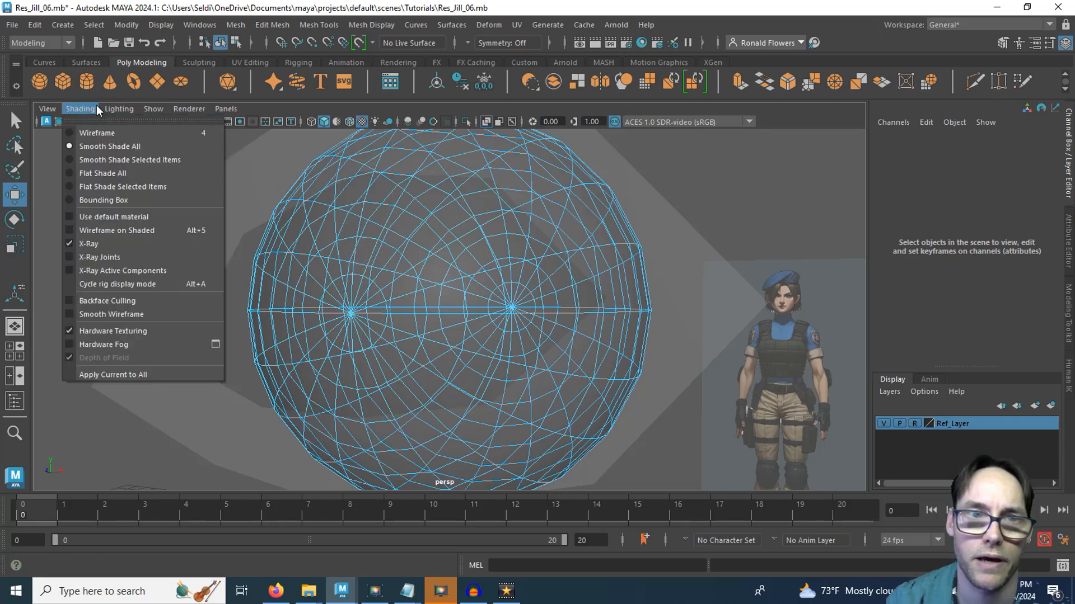
left_click(107, 243)
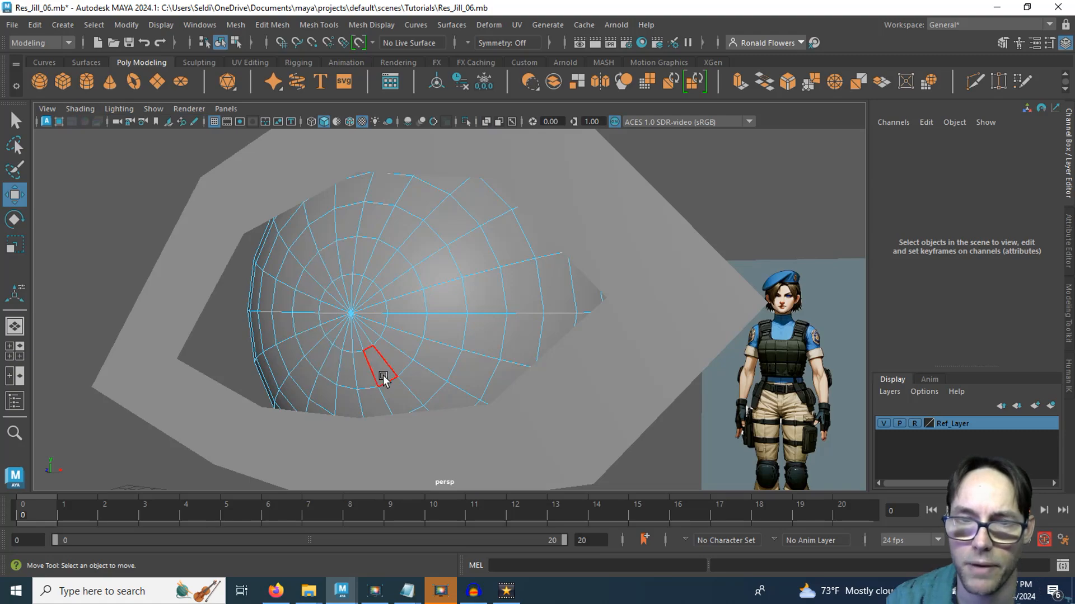
Try to pull the ring of faces around the eyeball's front pole forward along Z.
left_click_drag(383, 378, 413, 352, "alt")
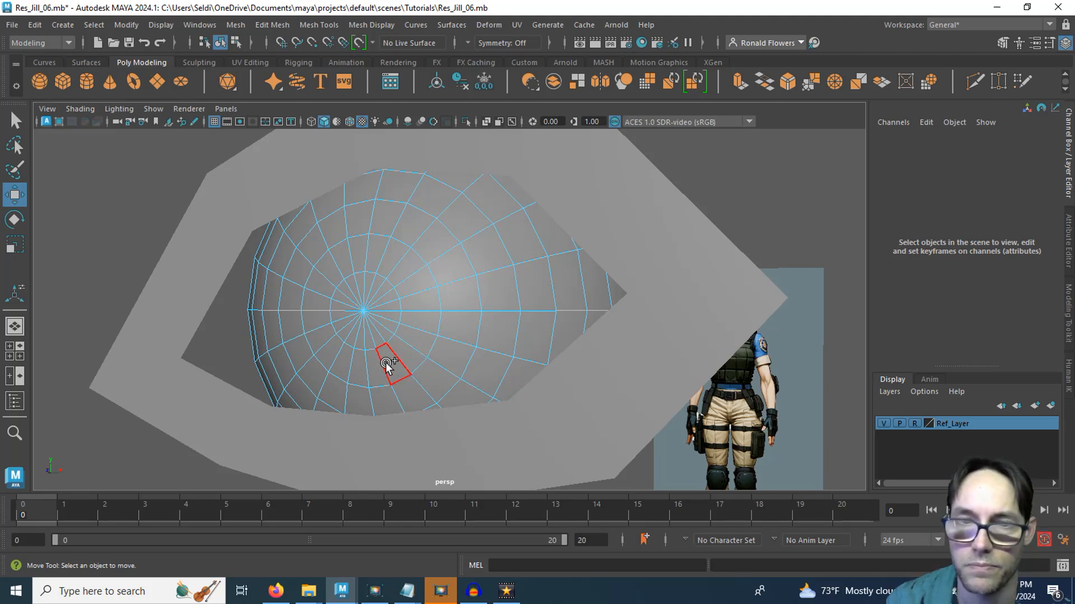
mouse_move(386, 366)
left_mouse_down()
mouse_move(412, 290)
mouse_move(341, 274)
mouse_move(347, 352)
mouse_move(373, 297)
mouse_move(366, 308)
mouse_move(343, 281)
mouse_move(323, 330)
left_mouse_up()
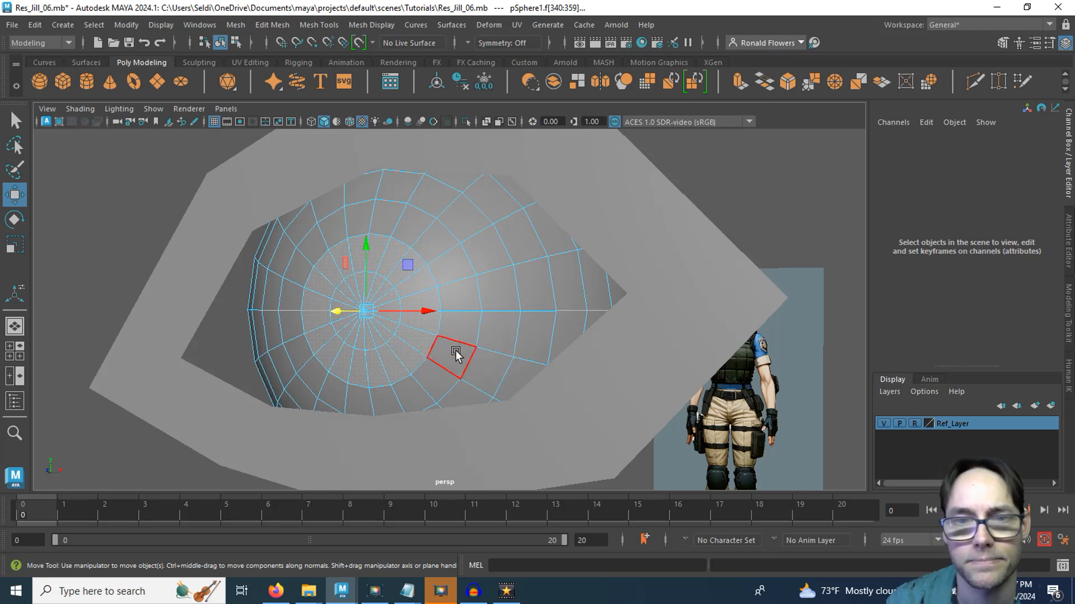
left_click_drag(456, 354, 336, 341, "alt")
left_click_drag(241, 319, 206, 323)
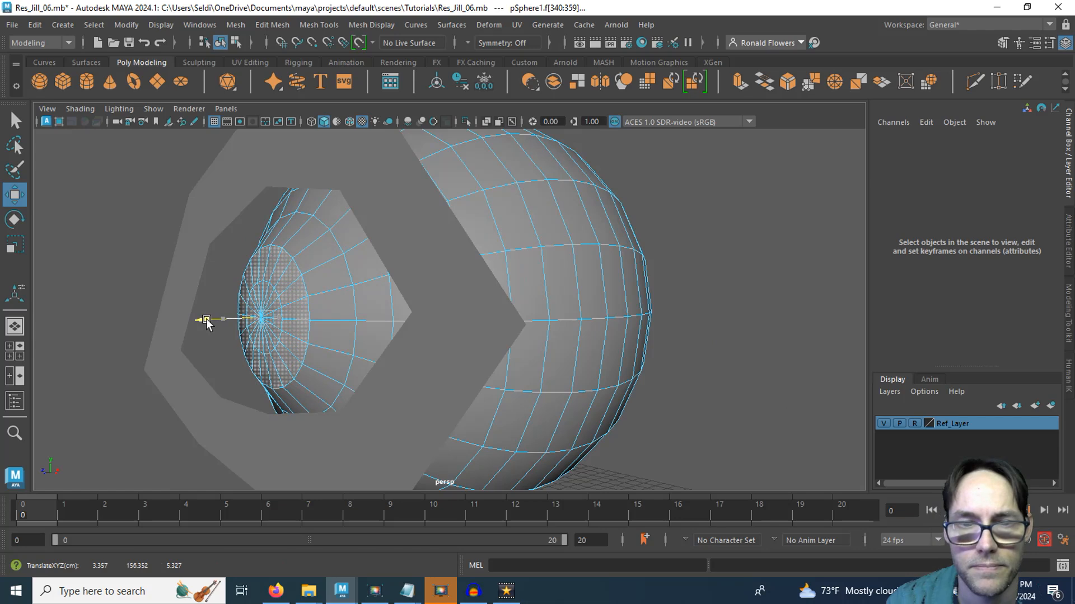
left_click_drag(281, 364, 310, 365, "alt")
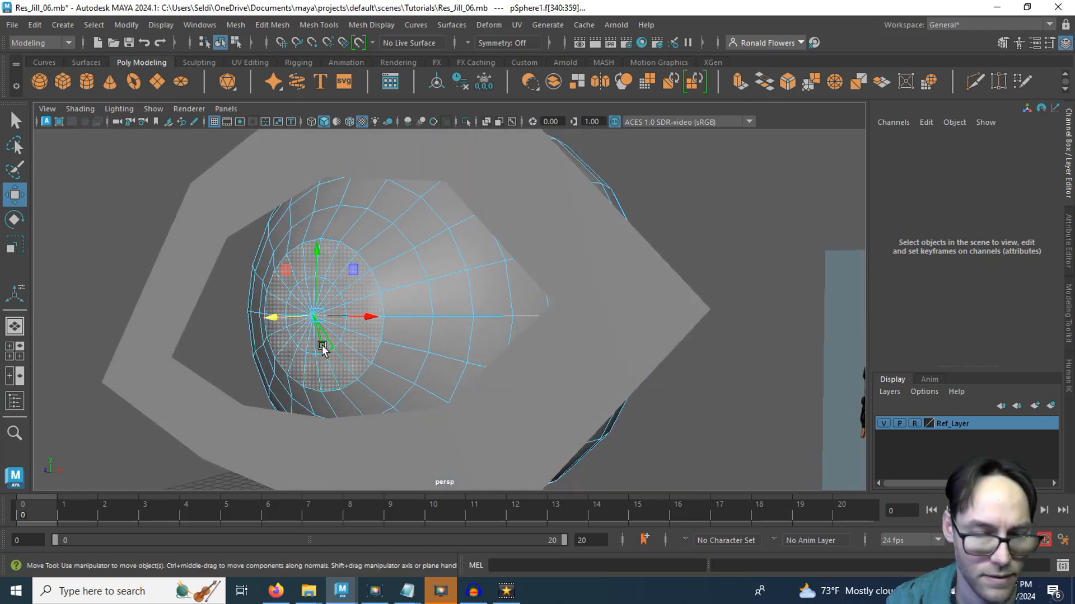
Enable Soft Select on the eyeball's front pole vertex and reduce the falloff radius to the front part of the sphere.
right_click_drag(322, 194, 267, 196)
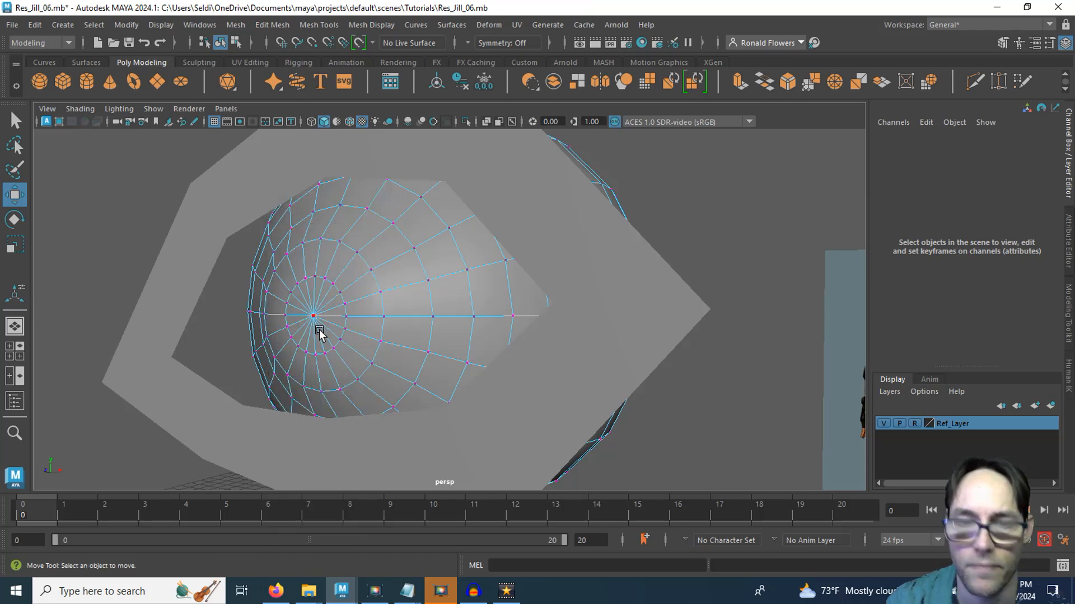
key("b")
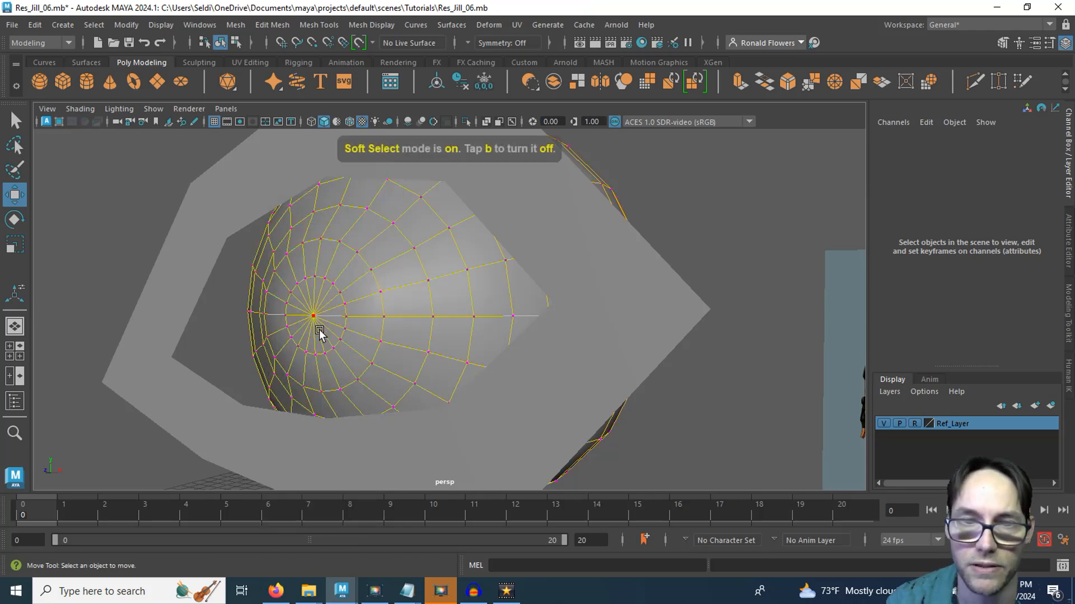
left_click(317, 315)
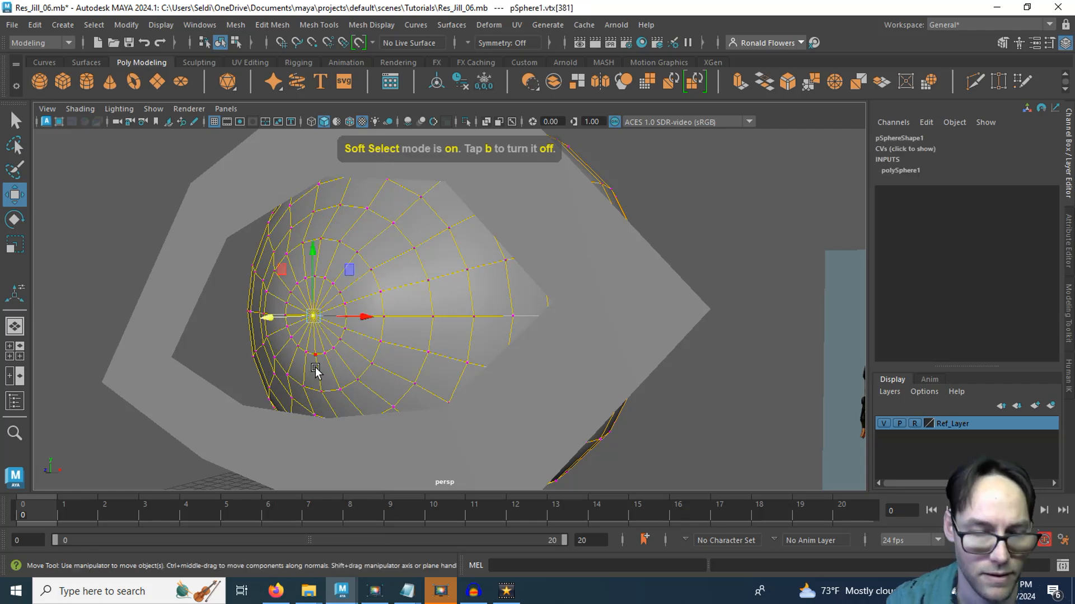
key("b")
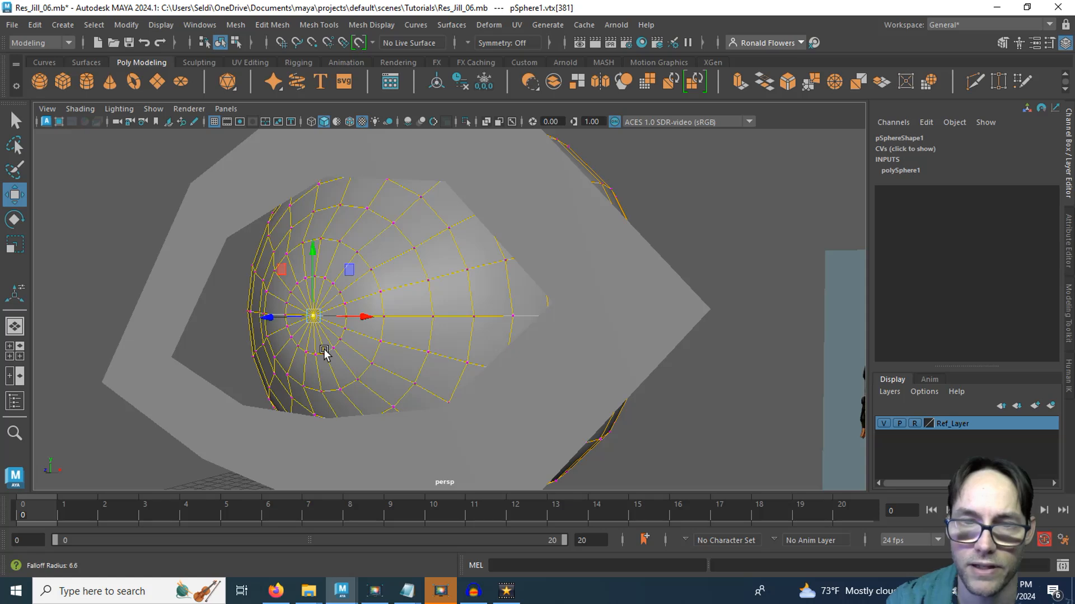
left_click_drag(384, 339, 252, 344)
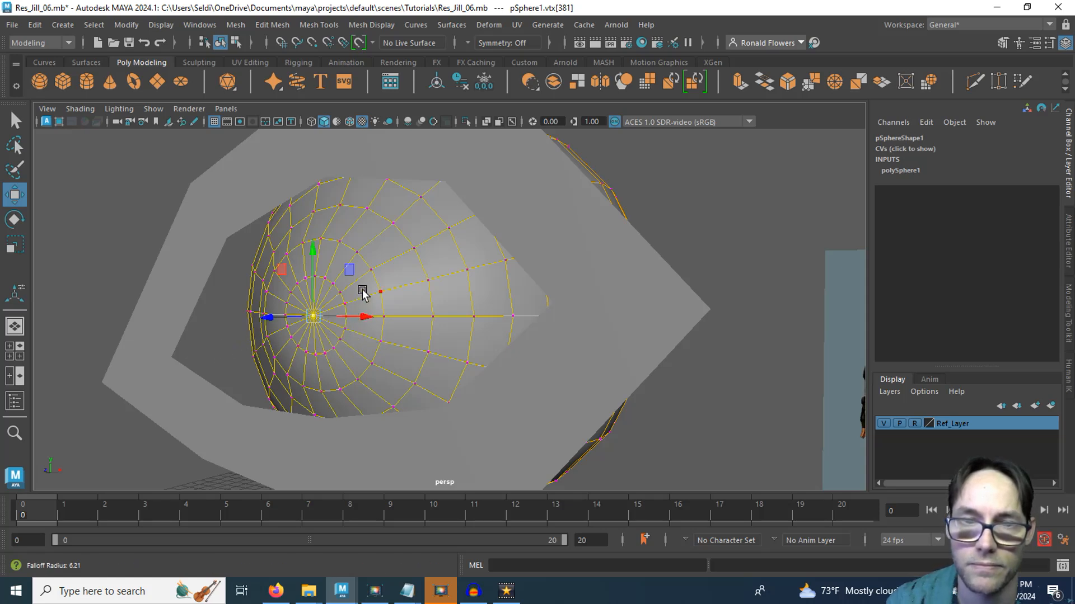
left_click_drag(461, 276, 362, 312)
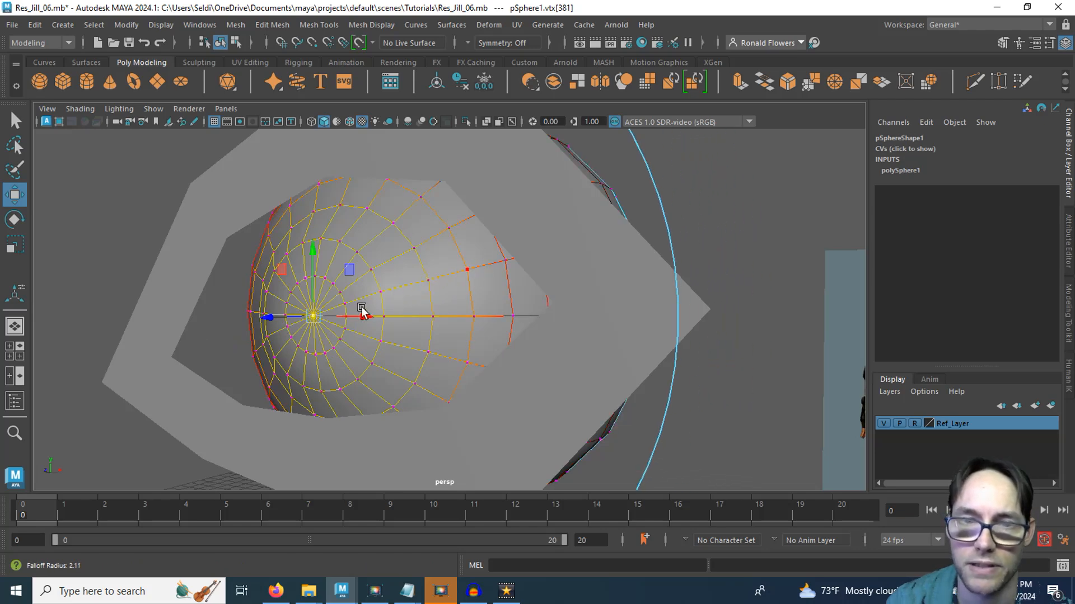
left_click_drag(435, 297, 291, 306)
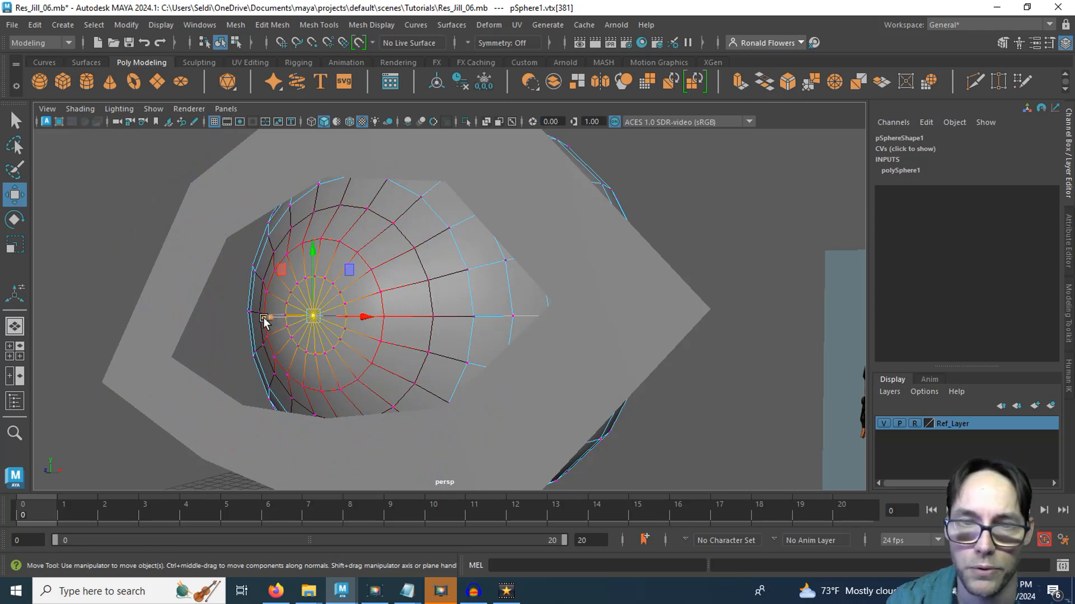
Pull the soft-selected pole vertex forward along Z to form a cornea bulge.
middle_click_drag(263, 317, 244, 318)
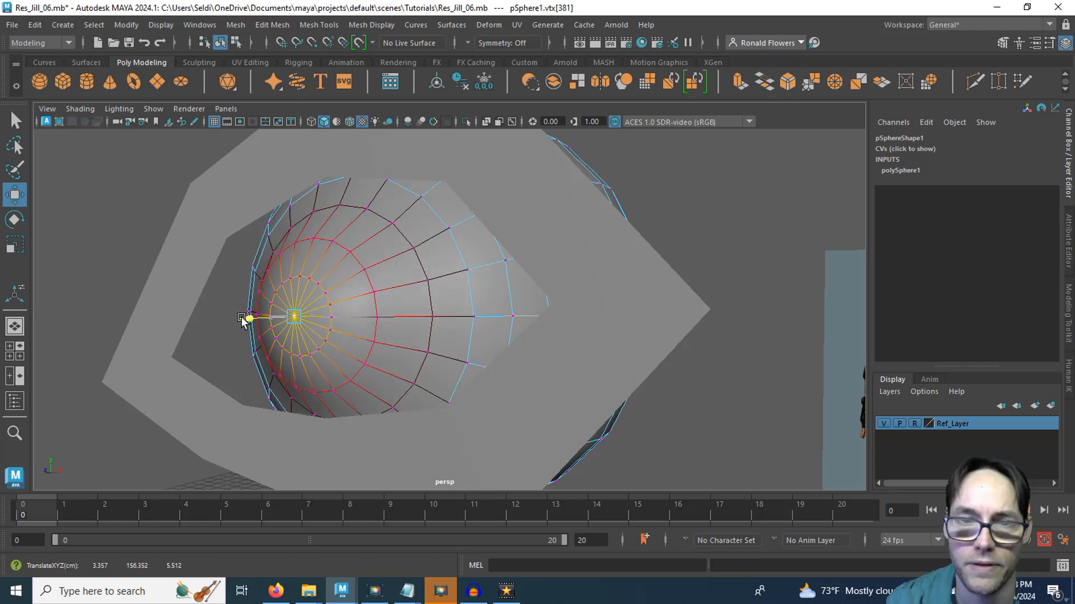
left_click_drag(247, 317, 364, 348, "alt")
left_click_drag(151, 318, 436, 324)
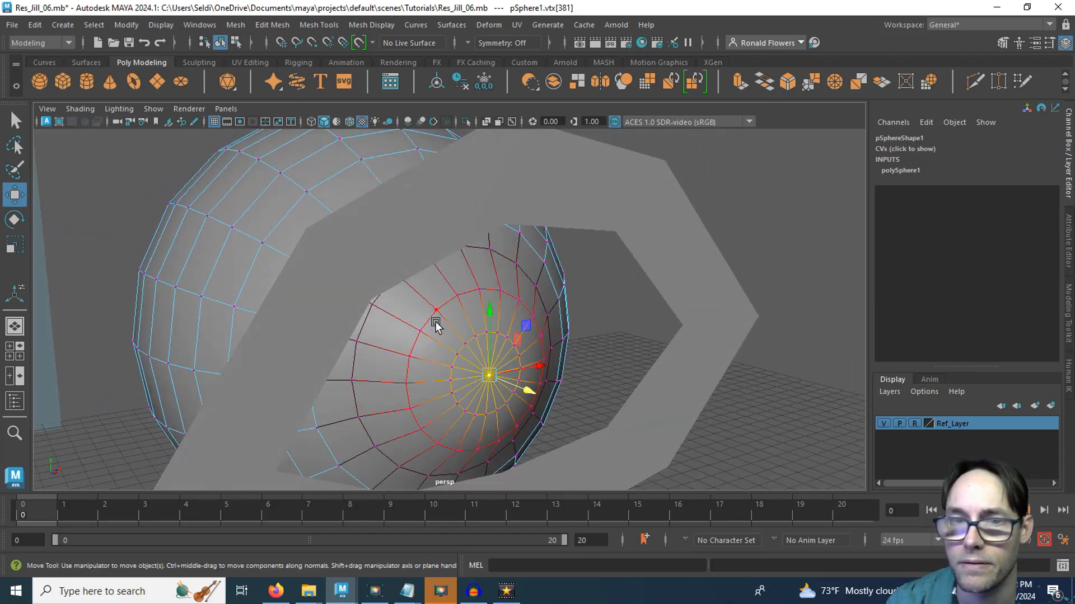
Nudge the second vertex loop around the eyeball's front pole slightly backward to refine the cornea, and return to object mode.
left_click(435, 309)
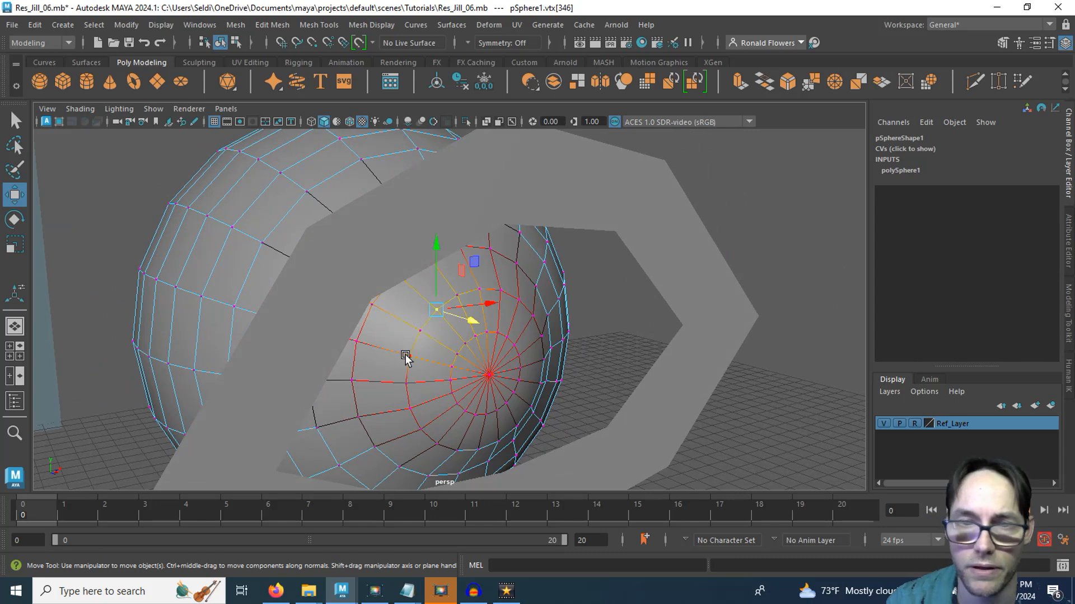
double_click(422, 331)
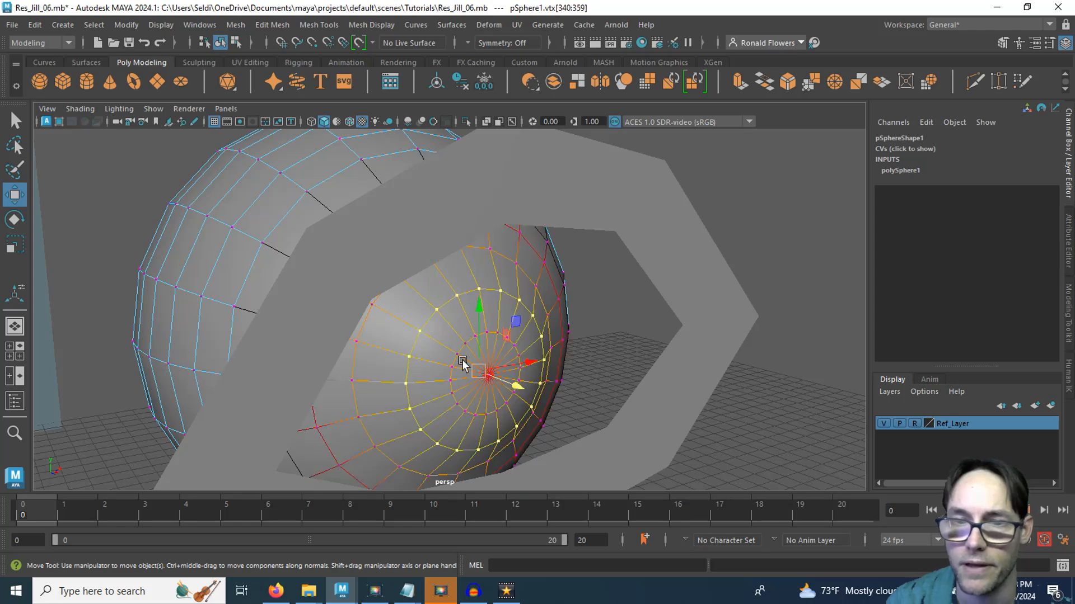
left_click_drag(463, 362, 518, 335, "alt")
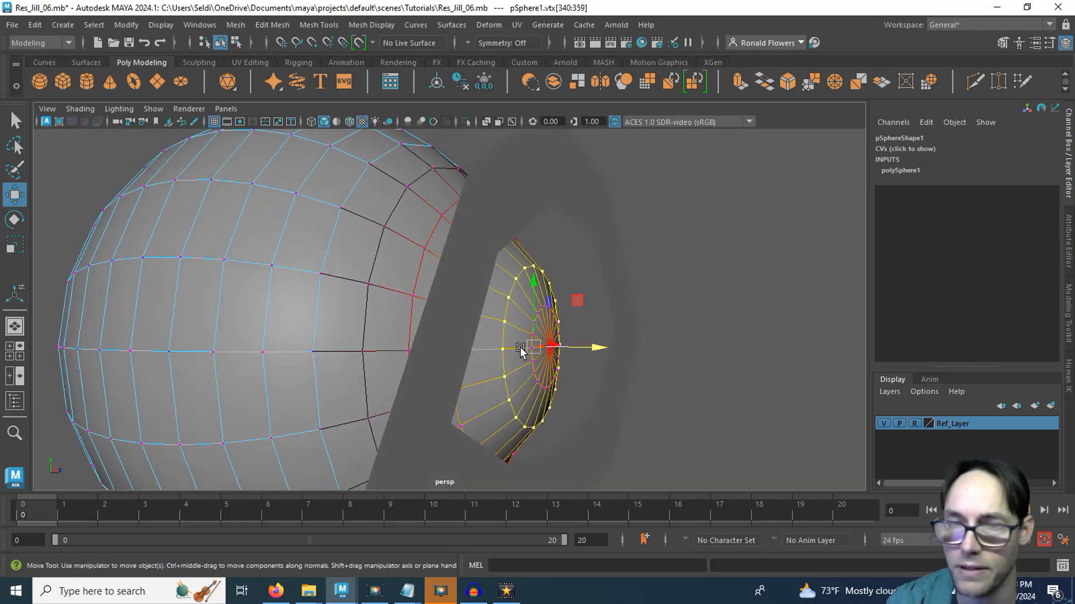
key("b")
left_click_drag(592, 349, 587, 350)
left_click_drag(471, 395, 347, 378, "alt")
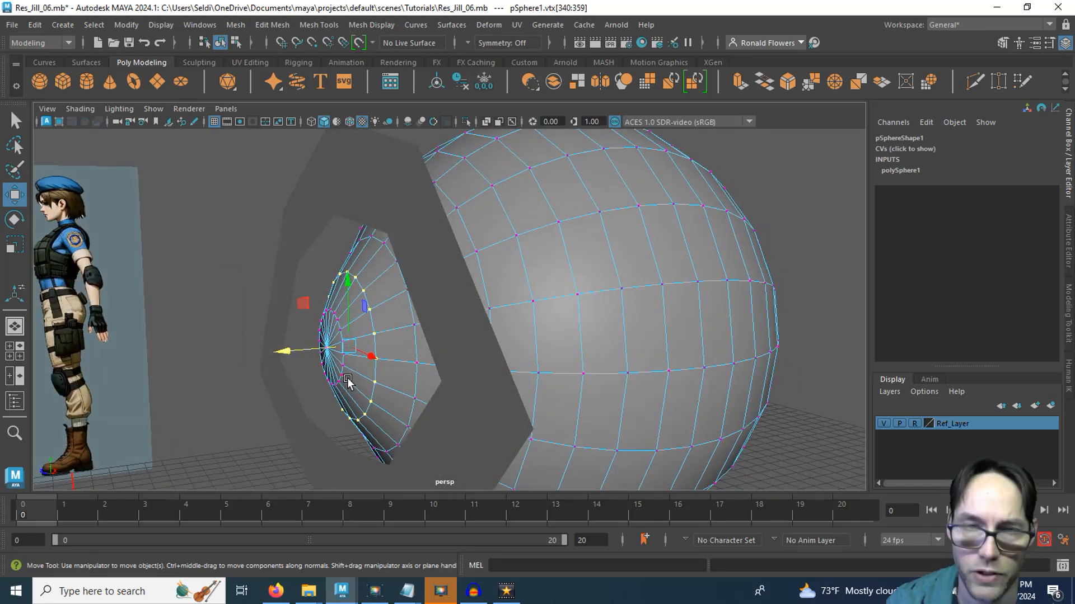
key("b")
left_click_drag(281, 353, 287, 353)
left_click(436, 357)
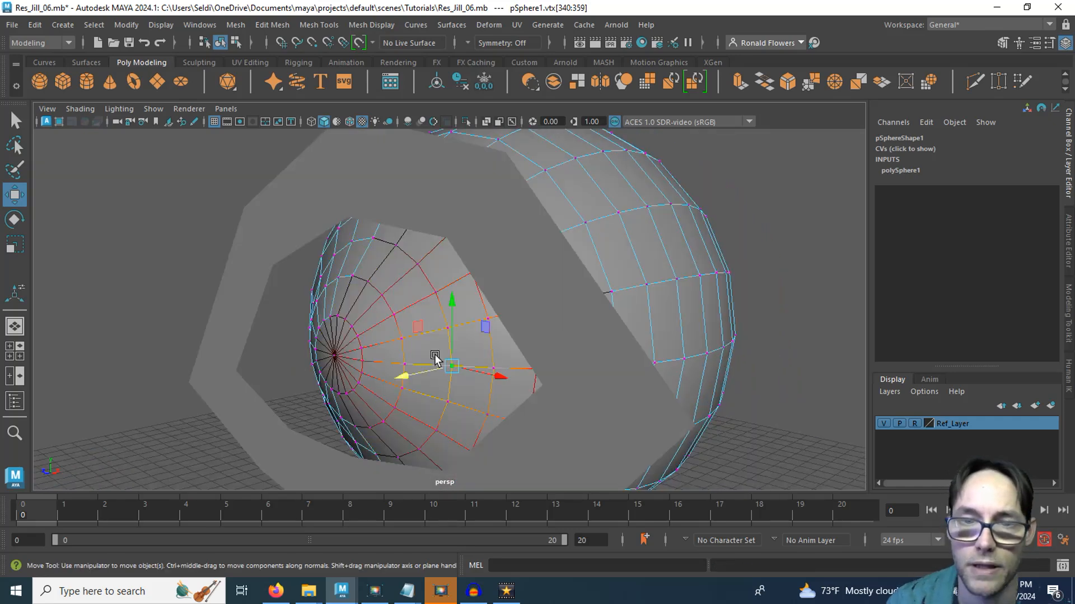
right_click(424, 296)
left_click(469, 177)
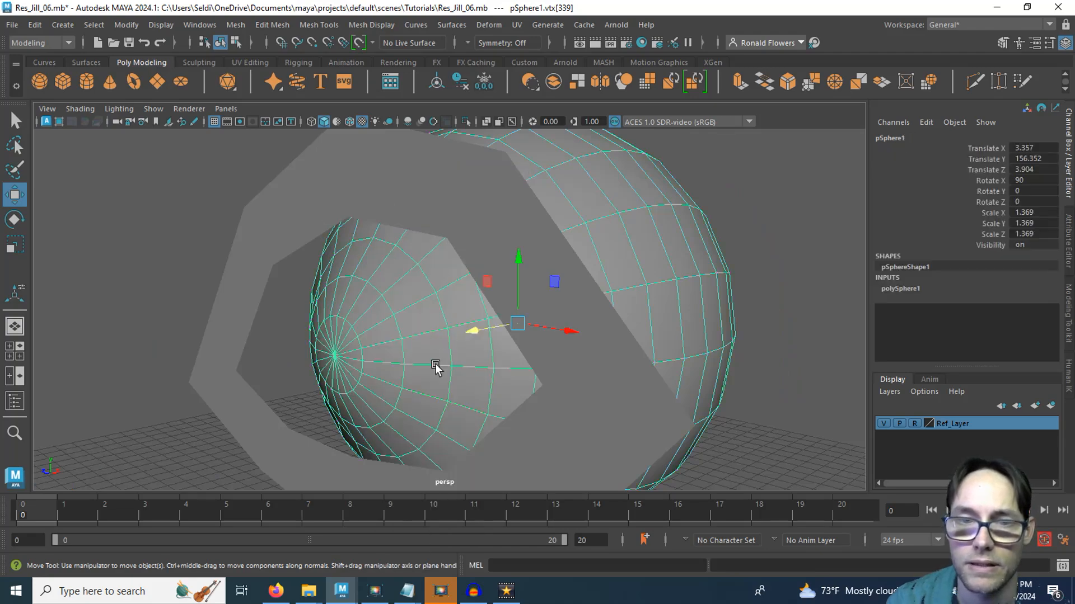
Select the eyelid ring and push its outer-loop vertex at the inner eye corner back along the eyeball.
left_click_drag(437, 366, 465, 403, "alt")
left_click(390, 249)
left_click_drag(390, 307, 299, 269, "alt")
right_click_drag(299, 270, 239, 200)
left_click_drag(246, 363, 296, 358, "alt")
left_click(270, 359)
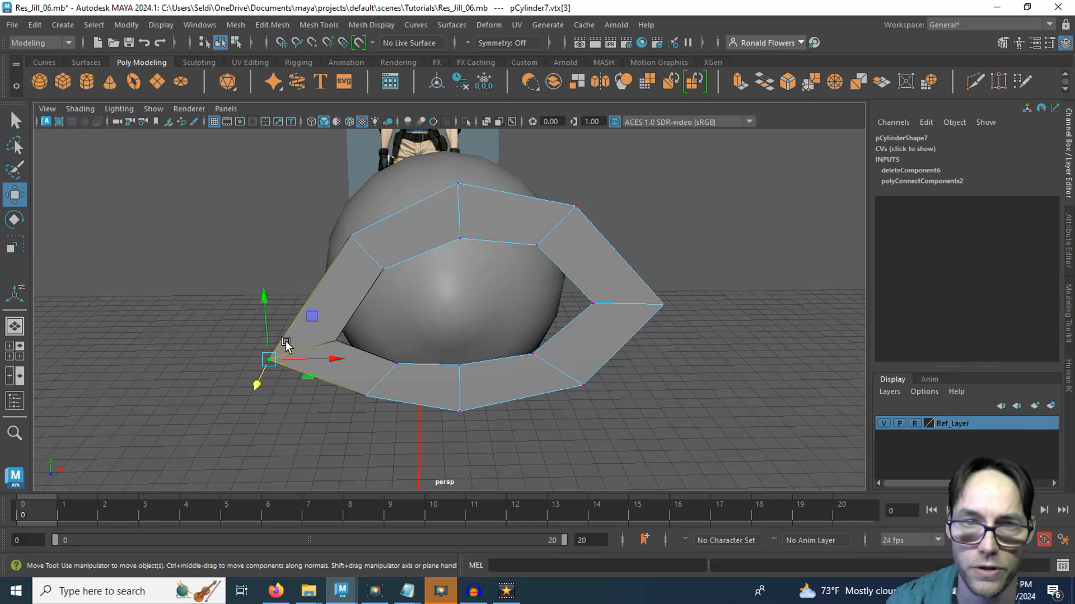
left_click_drag(316, 403, 334, 407, "alt")
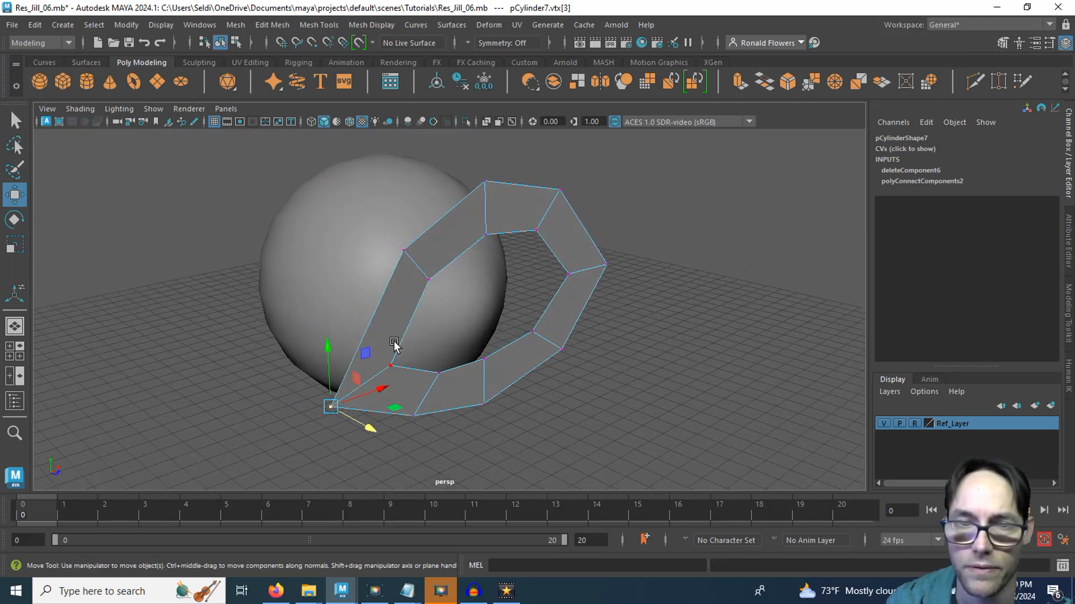
left_click_drag(386, 336, 479, 264)
left_click_drag(348, 446, 347, 388, "alt")
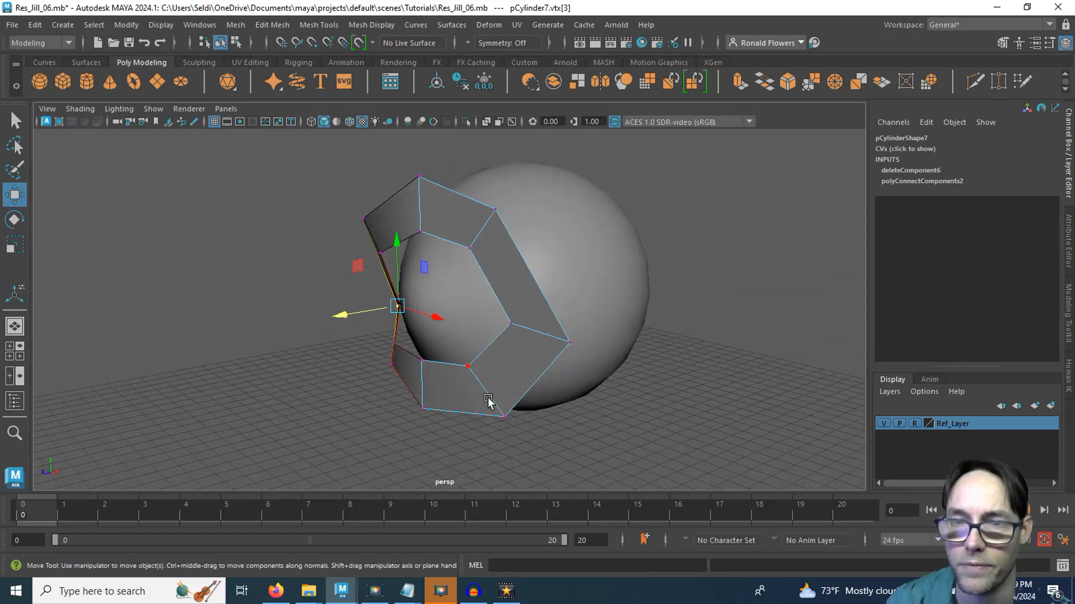
Push the eyelid ring's outer-loop vertex at the outer eye corner back along the side of the eyeball.
left_click(569, 344)
left_click_drag(523, 356, 593, 333)
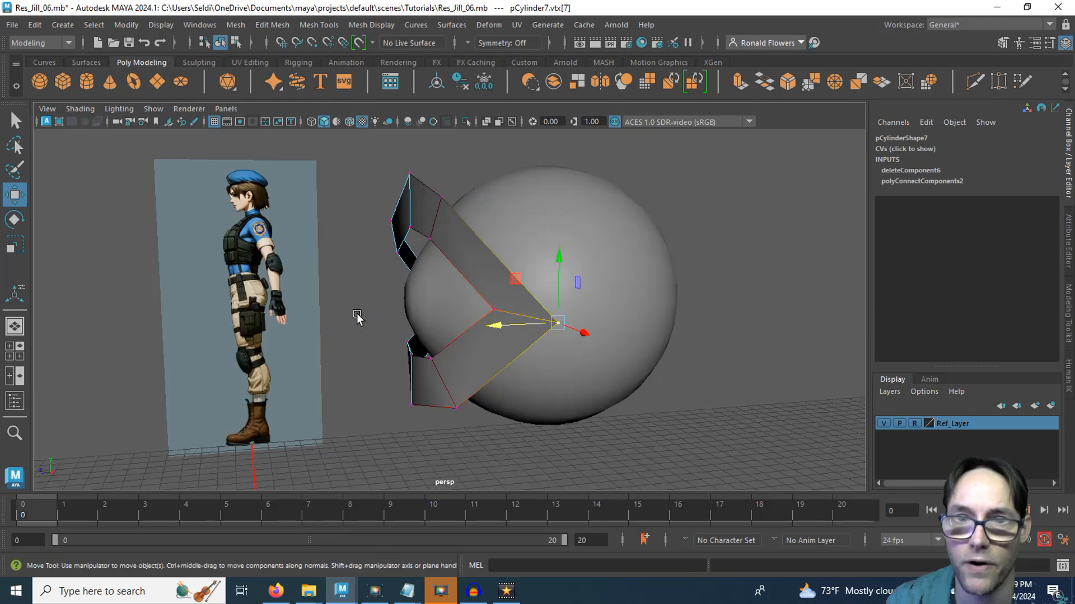
left_click_drag(514, 361, 460, 352, "alt")
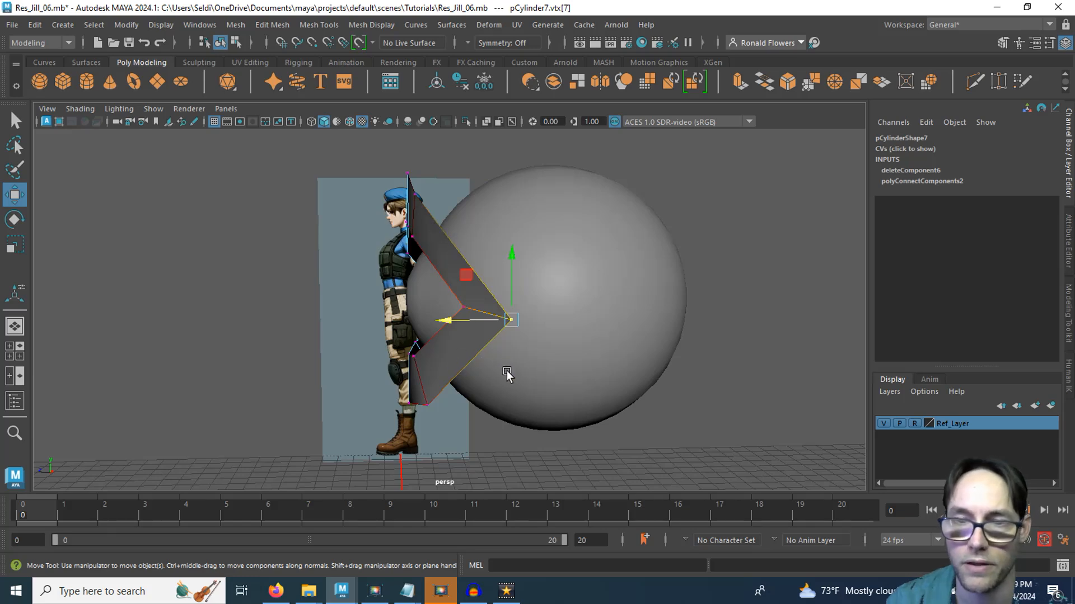
In the side view, hide the eyeball sphere and the eyelid ring to uncover the reference image.
key("space")
key("space")
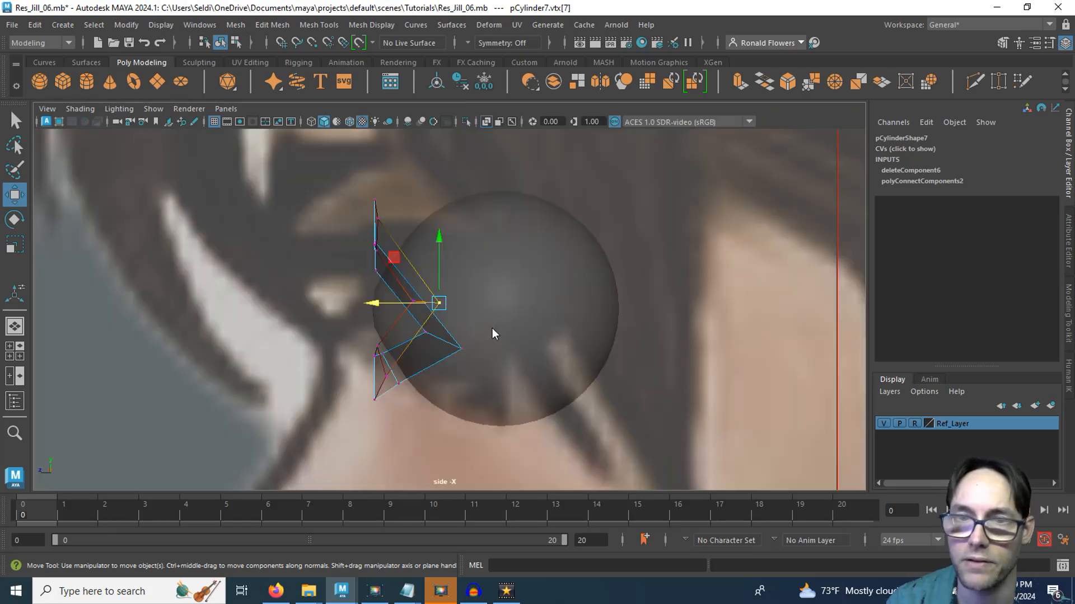
right_click_drag(492, 328, 543, 174)
left_click(512, 317)
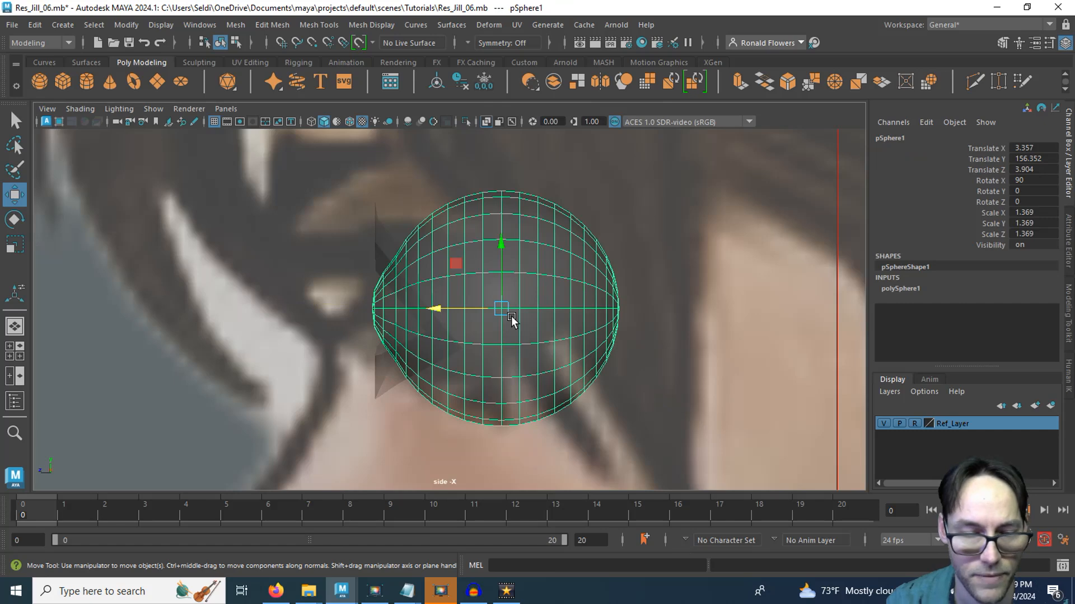
key("h")
left_click(427, 329)
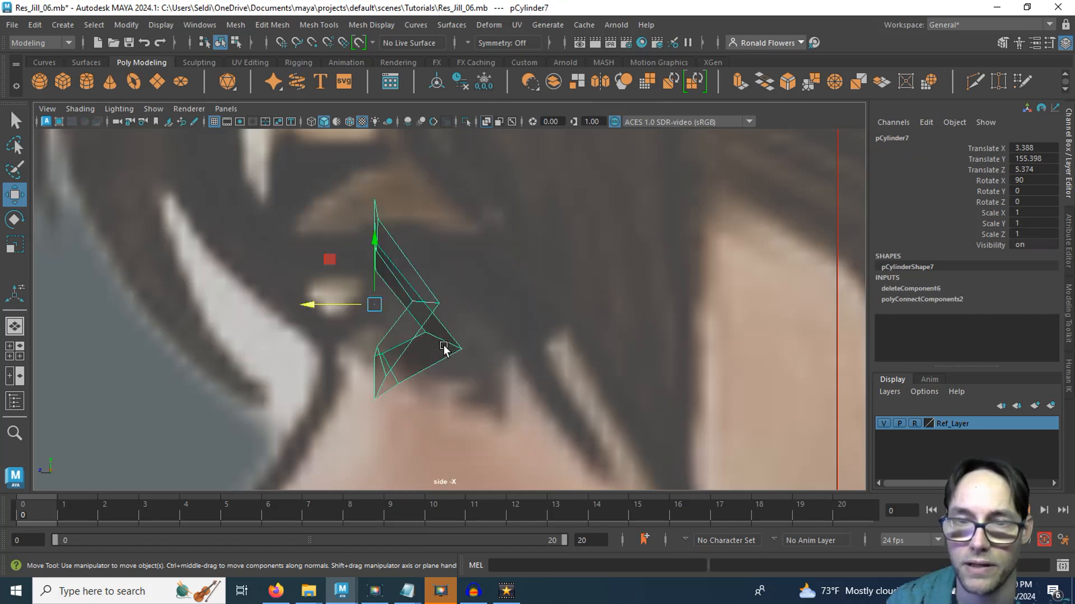
key("h")
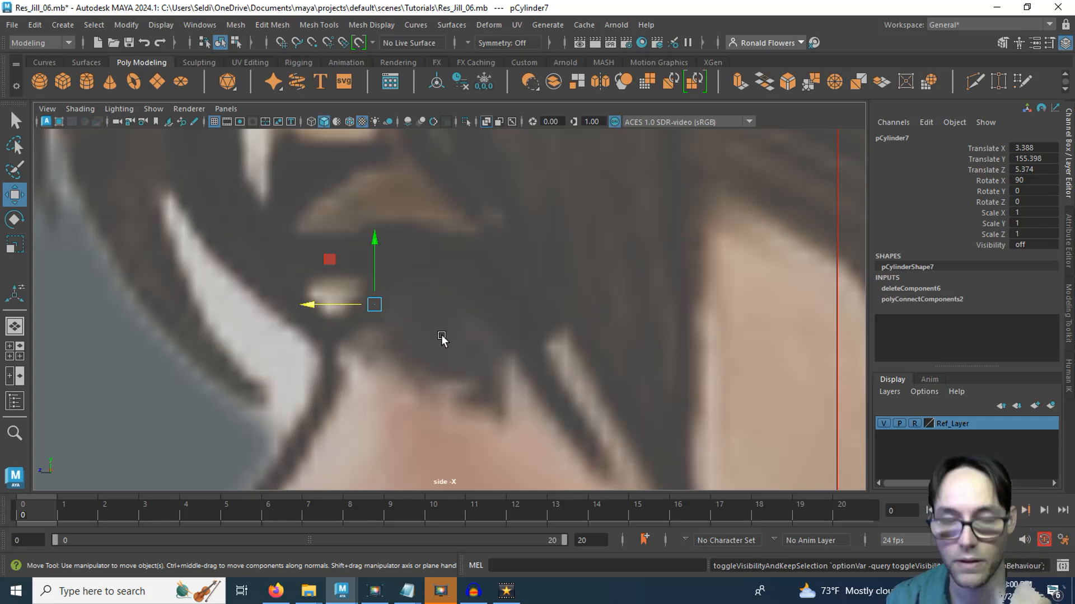
Switch to Firefox and examine the side-view eye photo among the "eye from side" image results.
left_click(276, 591)
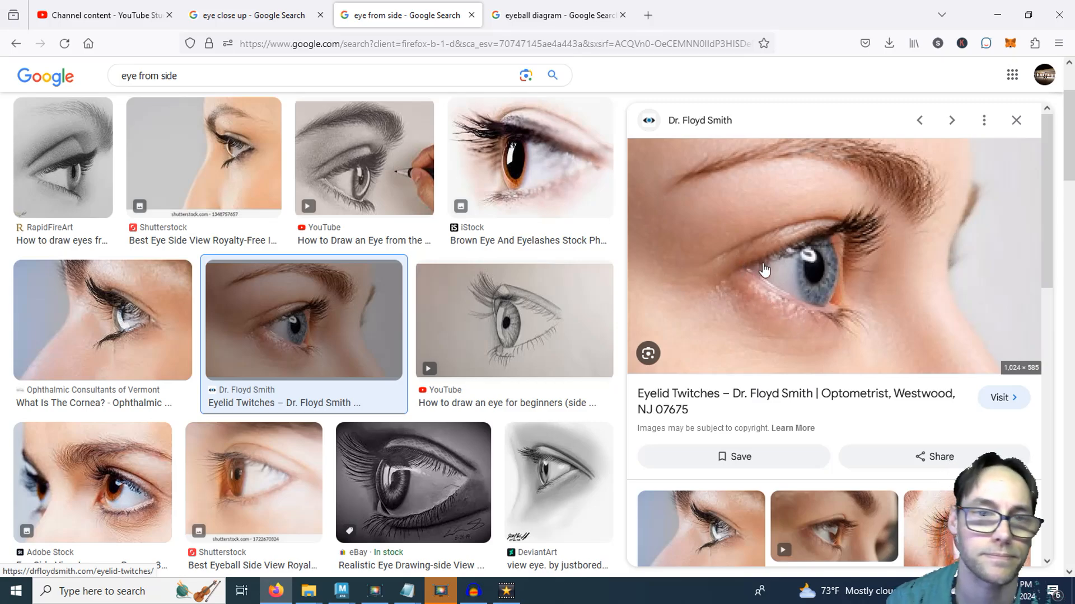
Switch to Maya and unhide the eyelid ring pCylinder7 and the eyeball pSphere1, leaving the Outliner closed.
key("alt+Tab")
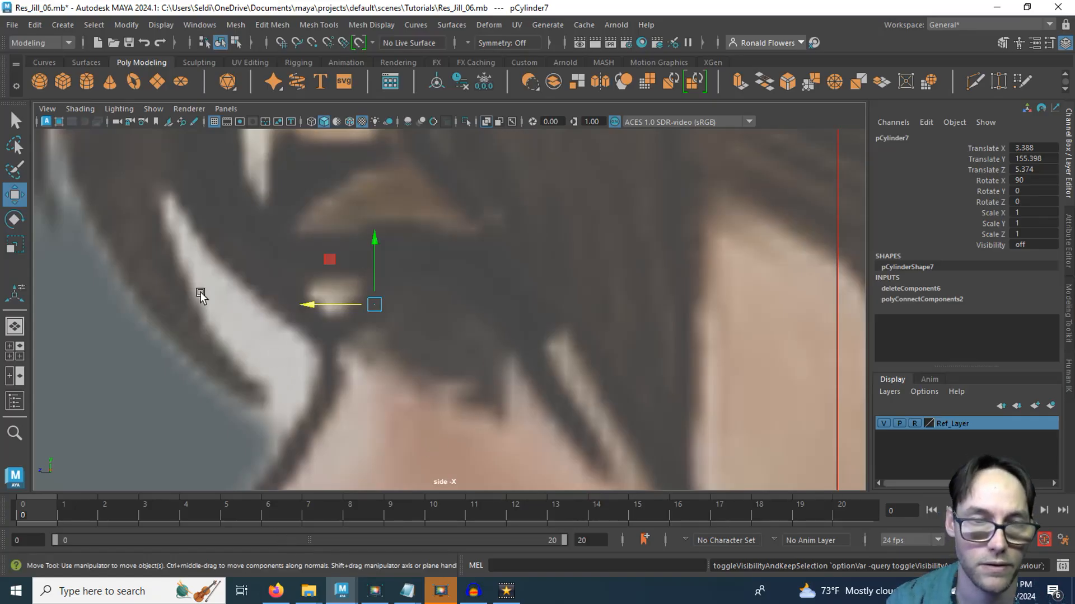
left_click(15, 402)
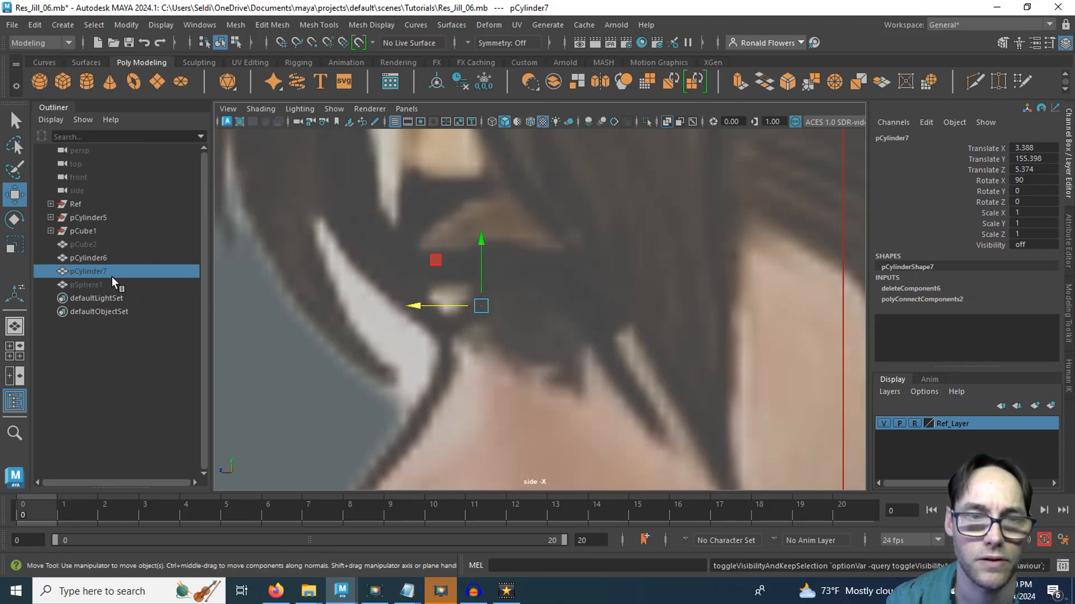
key("h")
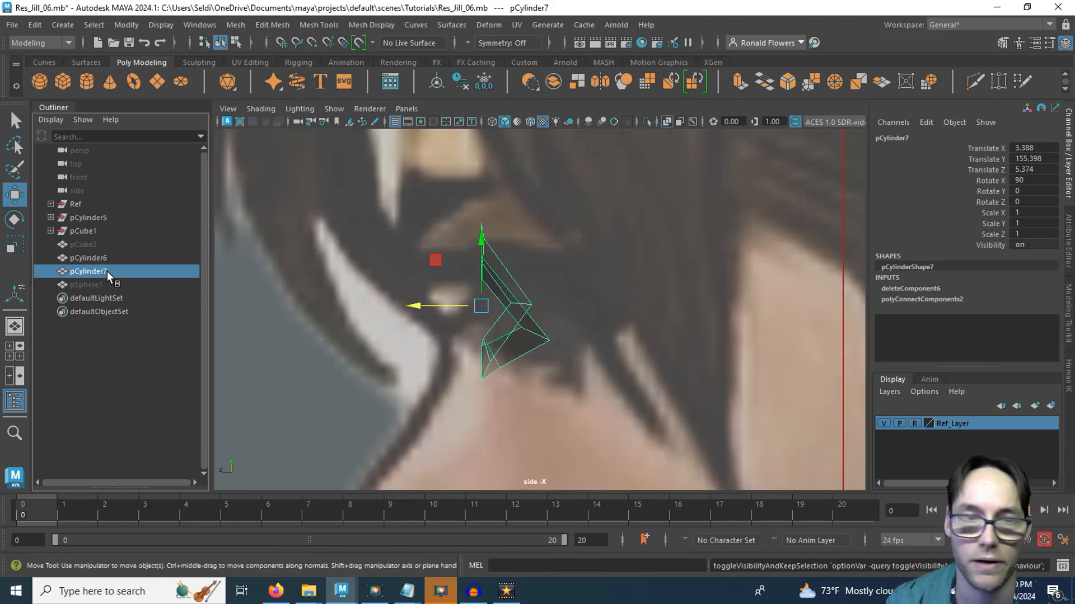
left_click(105, 283)
key("h")
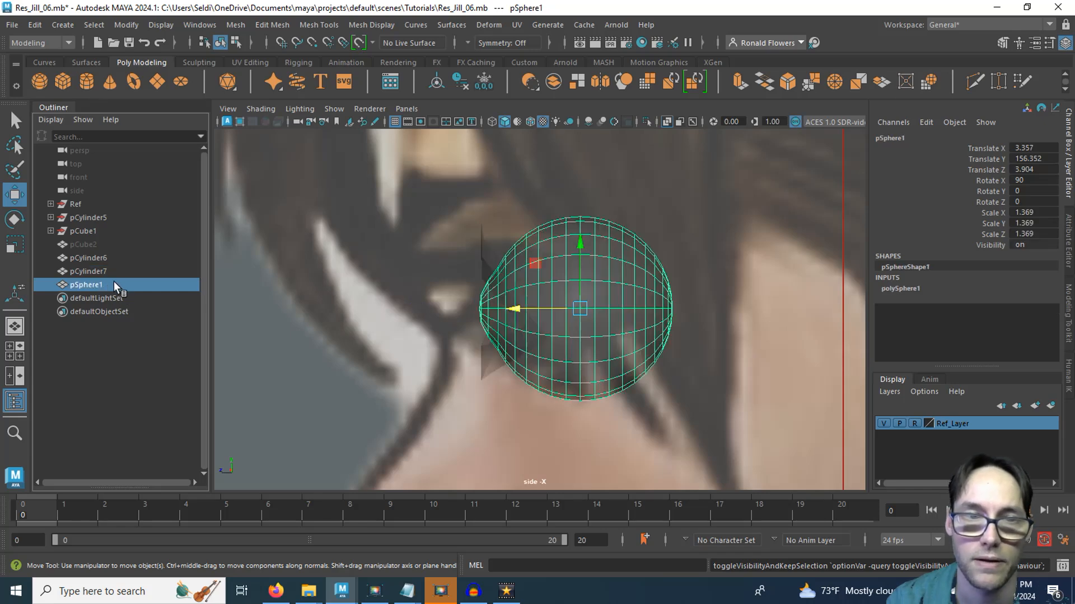
left_click(106, 273)
left_click(105, 283)
left_click(104, 274)
left_click(103, 293)
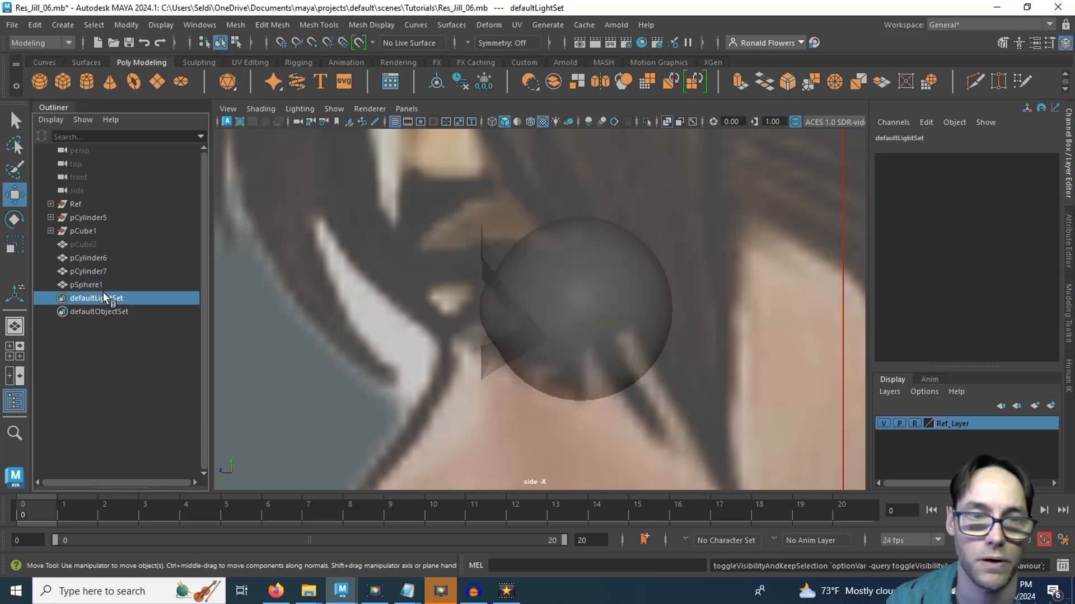
left_click(102, 284)
left_click(15, 401)
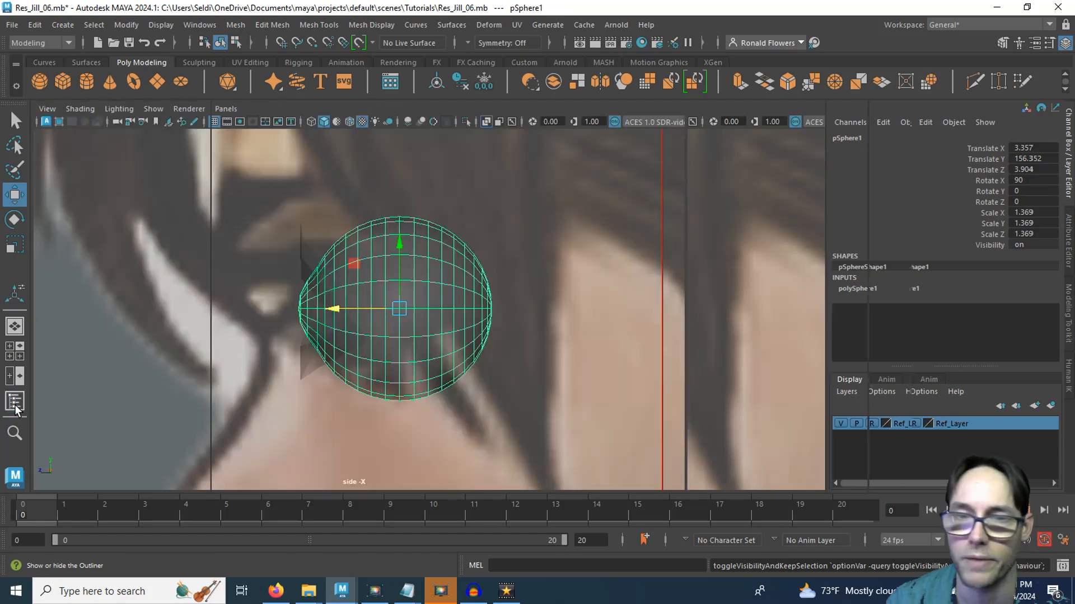
left_click(19, 404)
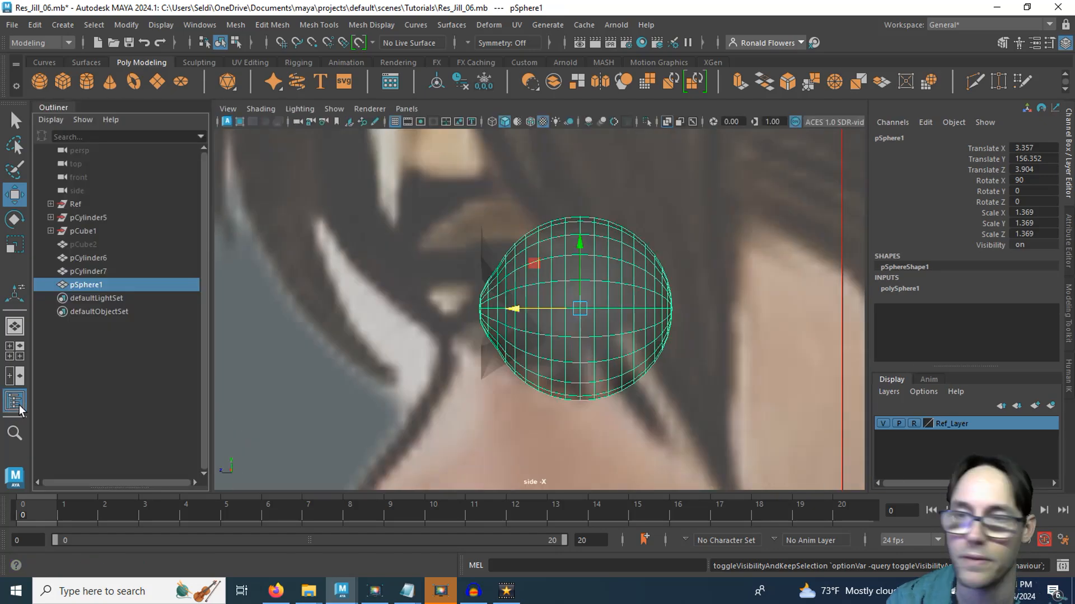
left_click(19, 405)
Return to the perspective view and hide the Channel Box to widen the viewport.
key("space")
key("space")
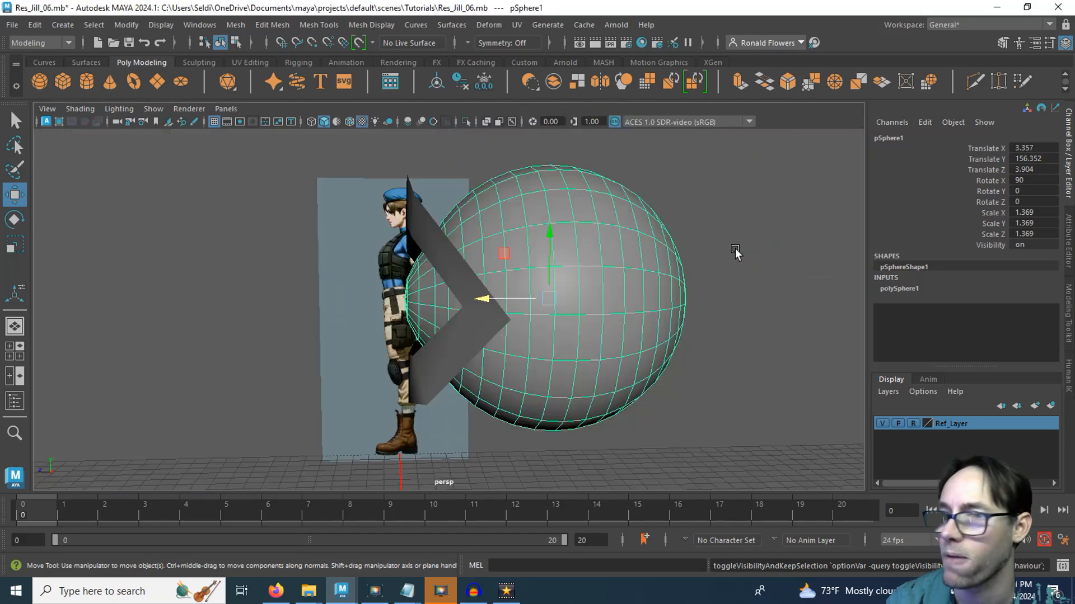
left_click(1068, 164)
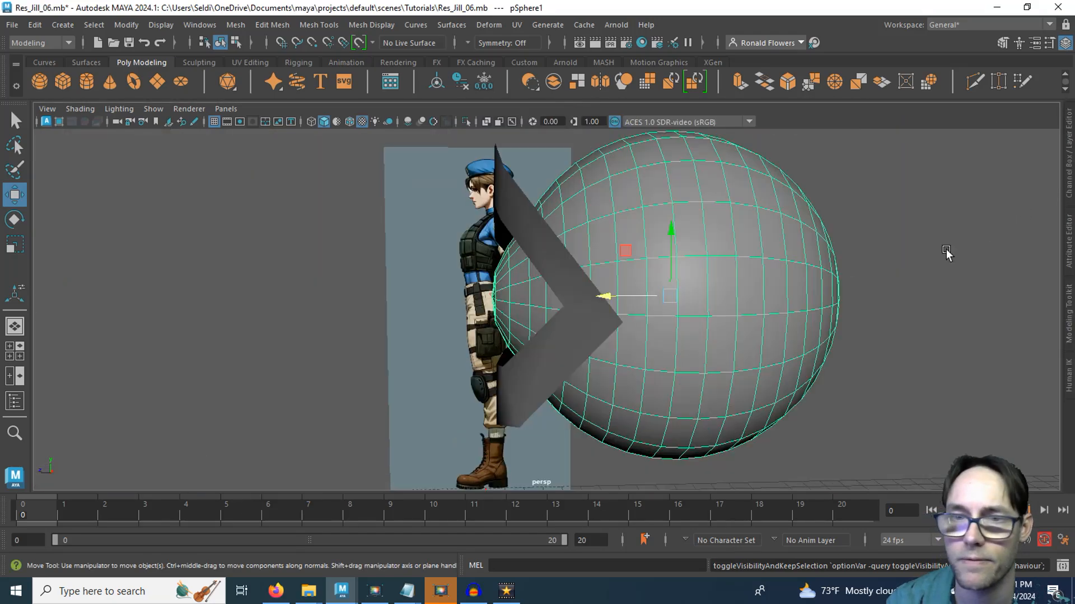
Select the eyelid ring and push its upper-lid vertex pair beside the outer eye corner slightly back.
left_click_drag(594, 336, 475, 368, "alt")
left_click(670, 361)
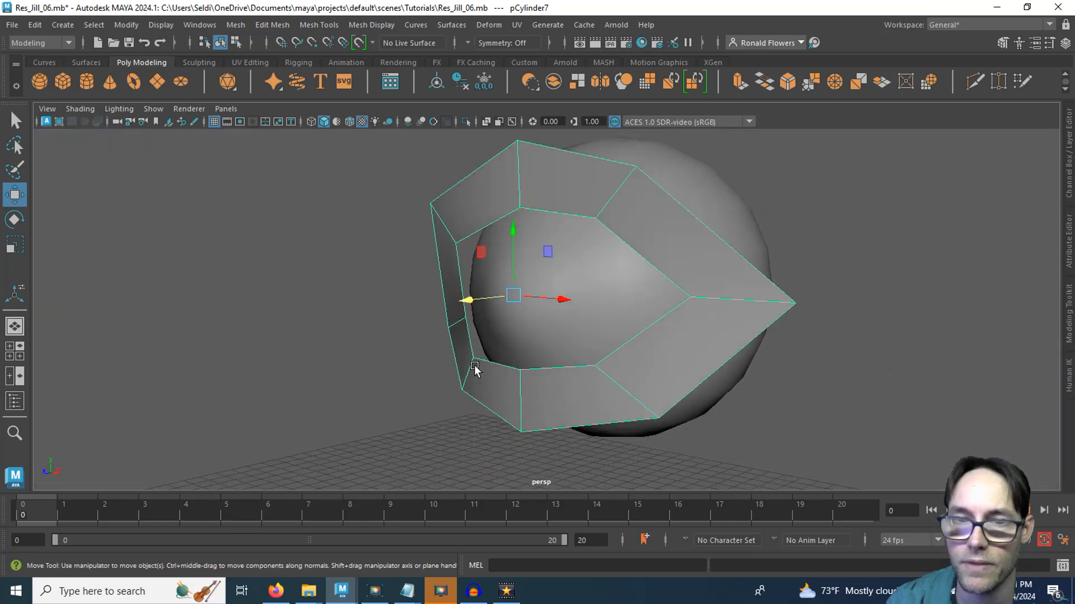
right_click_drag(470, 194, 385, 215)
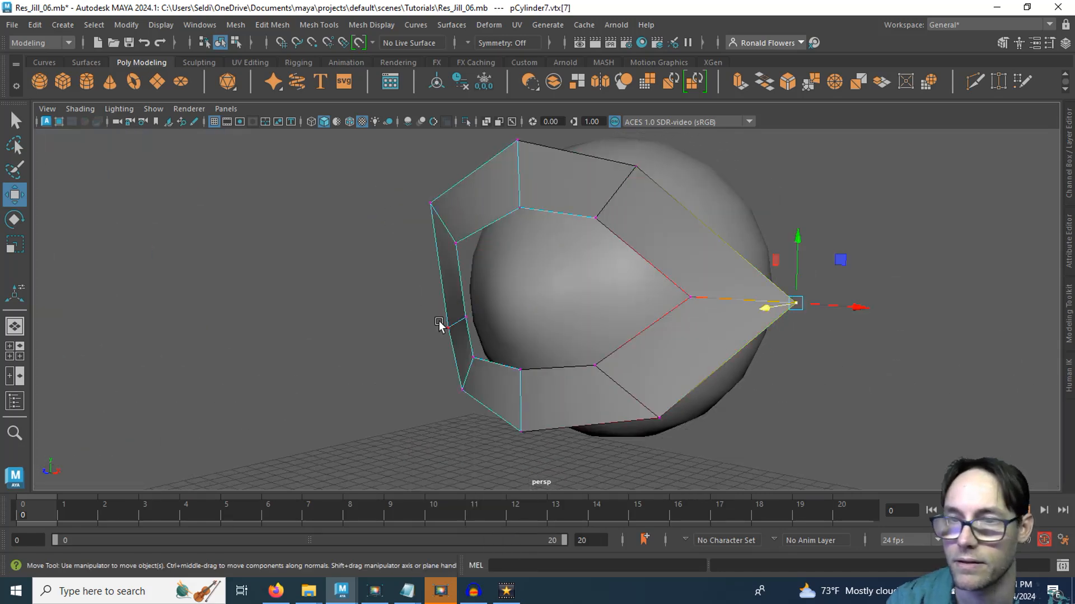
left_click_drag(656, 358, 614, 367, "alt")
left_click_drag(525, 374, 632, 374, "alt")
left_click(318, 357)
left_click_drag(367, 389, 523, 343, "alt")
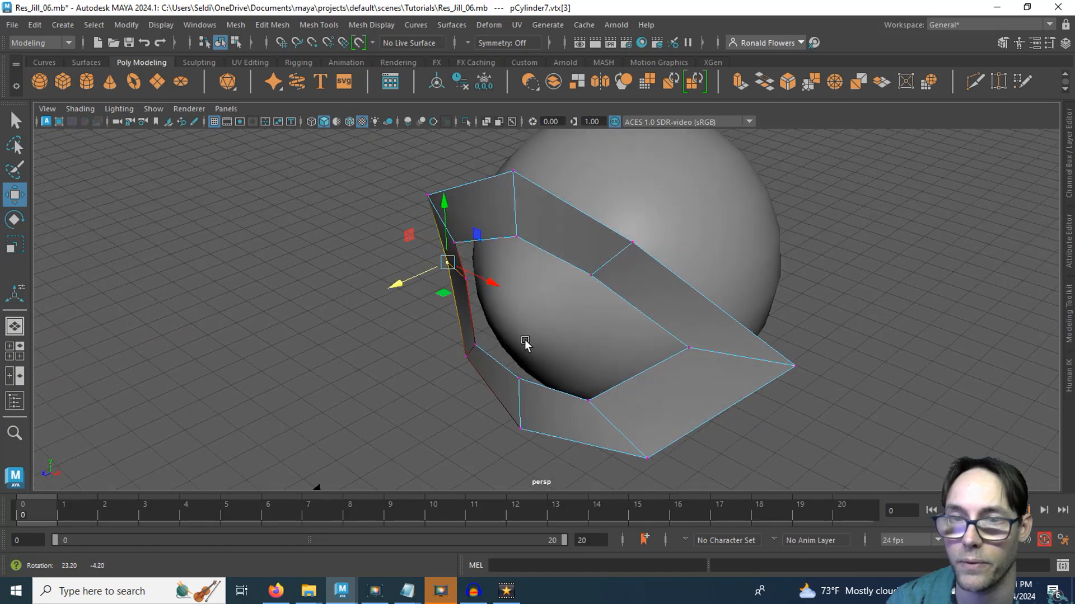
left_click(594, 278)
left_click(637, 241, "shift")
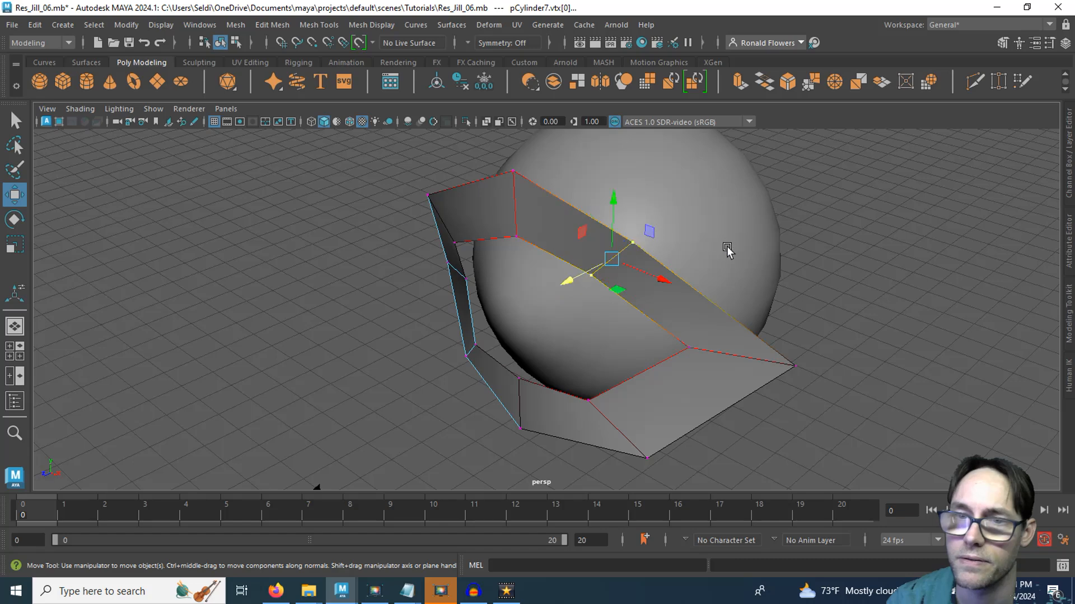
middle_click_drag(570, 276, 577, 276)
left_click_drag(578, 276, 564, 385, "alt")
Add the lower-lid vertex pair beside the outer eye corner to the selection and adjust the depth of both pairs together.
left_click(553, 388, "shift")
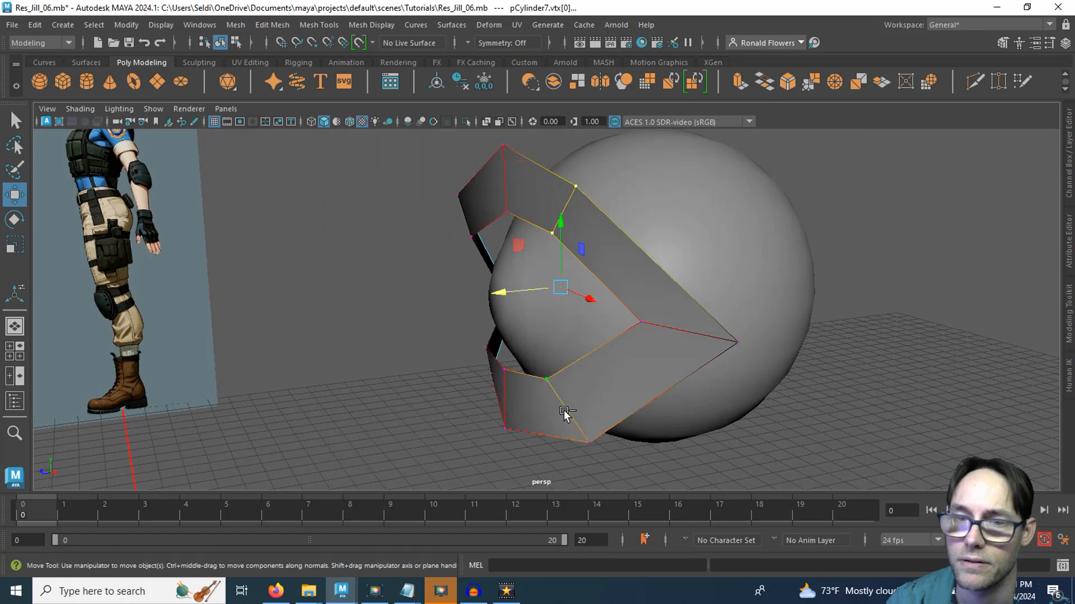
left_click(572, 427, "shift")
middle_click_drag(516, 332, 511, 319)
Push the upper lid's outer-loop vertex nearest the inner eye corner back along the eyeball.
left_click_drag(566, 330, 595, 367, "alt")
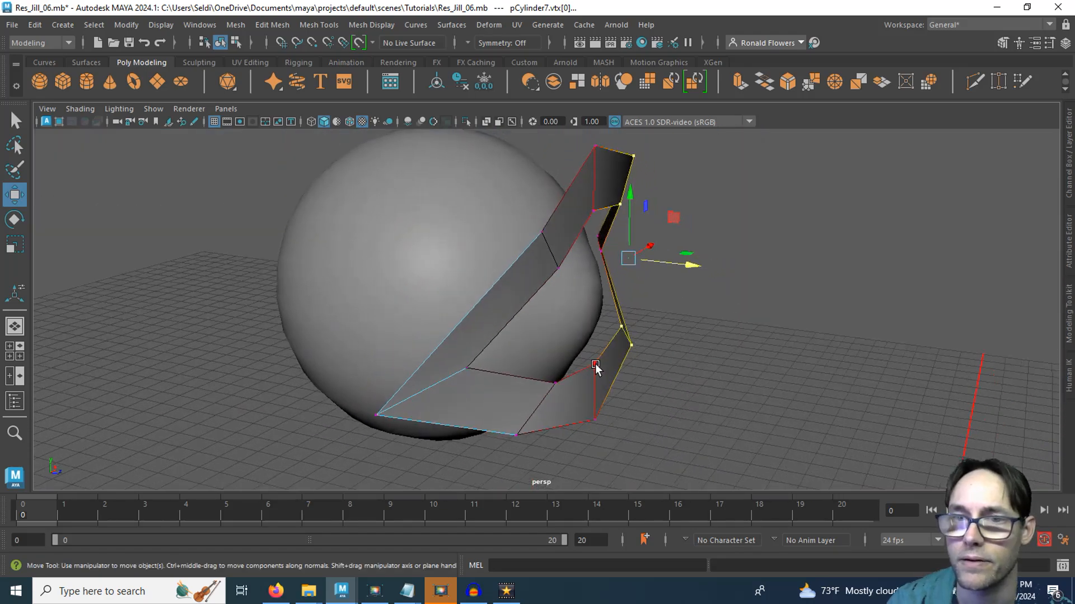
left_click(541, 232)
left_click_drag(600, 234, 570, 230)
Select the middle vertex pairs of the upper and lower lid and push them slightly back toward the eyeball.
left_click_drag(583, 276, 522, 384, "alt")
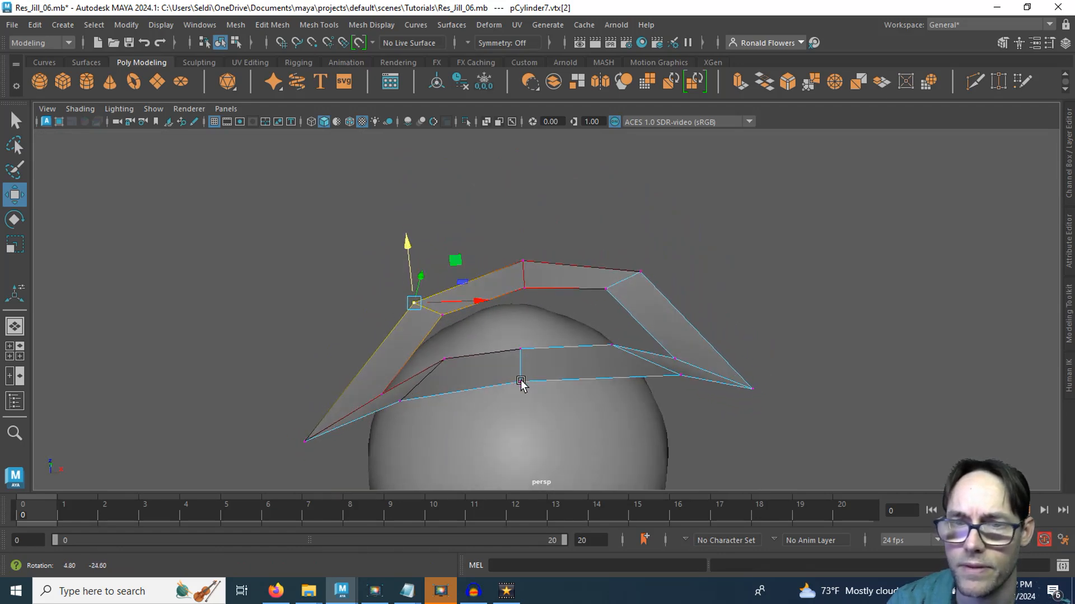
left_click(527, 358)
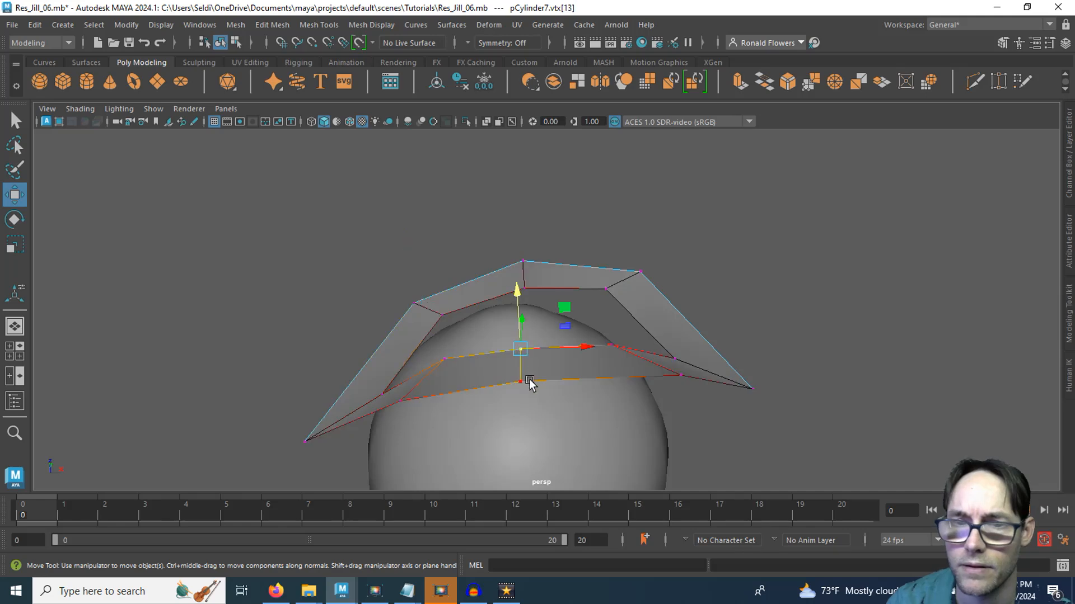
left_click(527, 380, "shift")
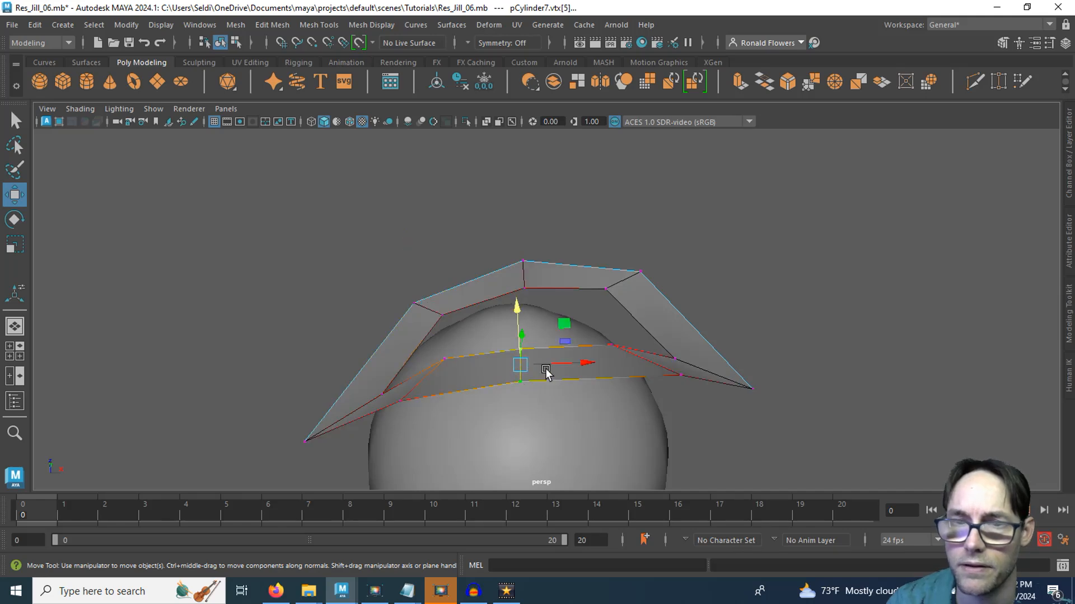
left_click(533, 280, "shift")
left_click(530, 262, "shift")
left_click_drag(519, 253, 543, 398)
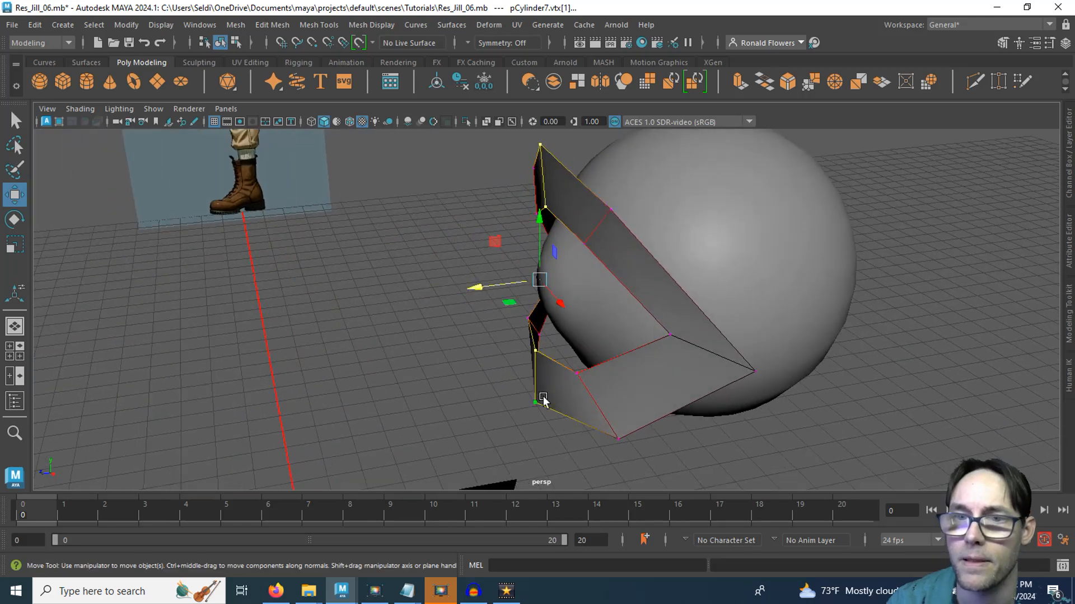
right_click_drag(626, 250, 666, 174)
left_click_drag(490, 293, 496, 292)
Select the eyeball sphere and nudge it forward to about Z 4.0 within the eyelid ring.
left_click(703, 235)
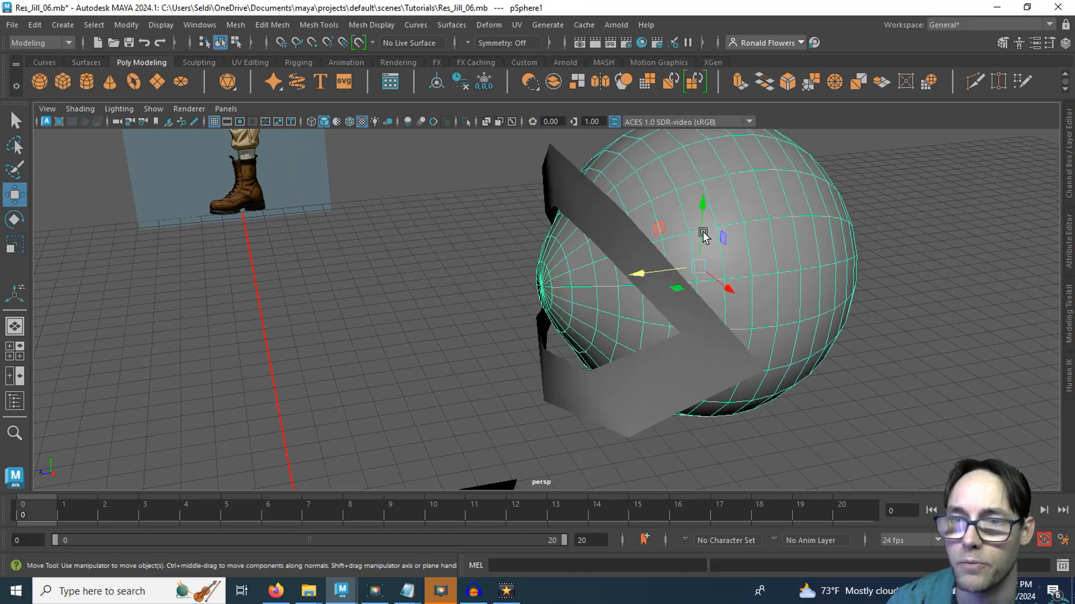
left_click_drag(632, 281, 532, 336, "alt")
scroll(532, 290, "up", 2)
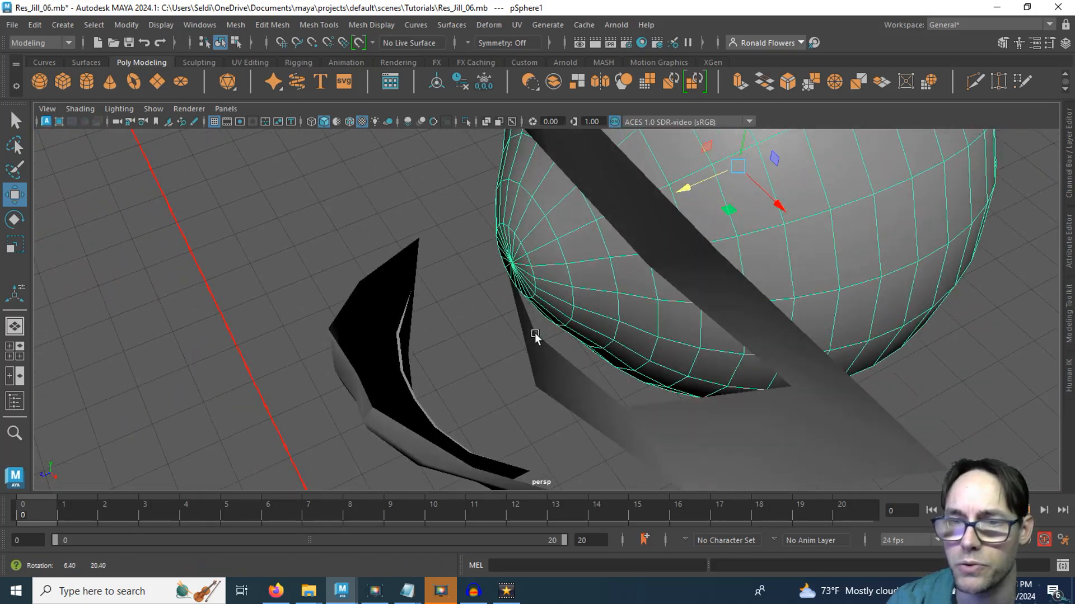
left_click_drag(588, 372, 617, 345, "alt")
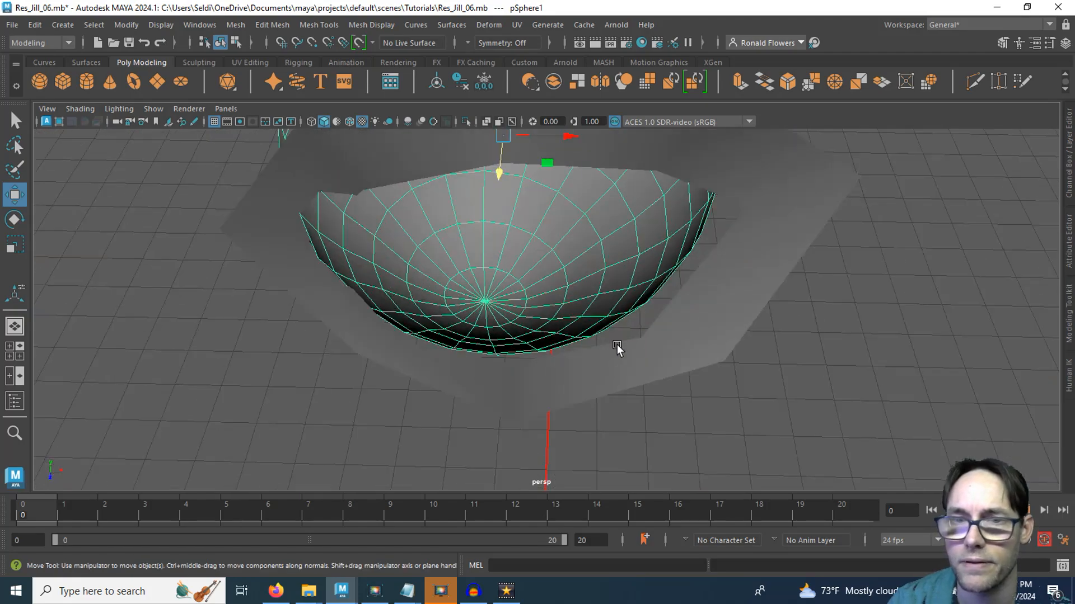
middle_click_drag(475, 350, 657, 357, "alt")
left_click_drag(549, 335, 630, 325, "alt")
middle_click_drag(506, 313, 535, 358, "alt")
left_click_drag(535, 360, 586, 318, "alt")
left_click_drag(626, 213, 628, 202)
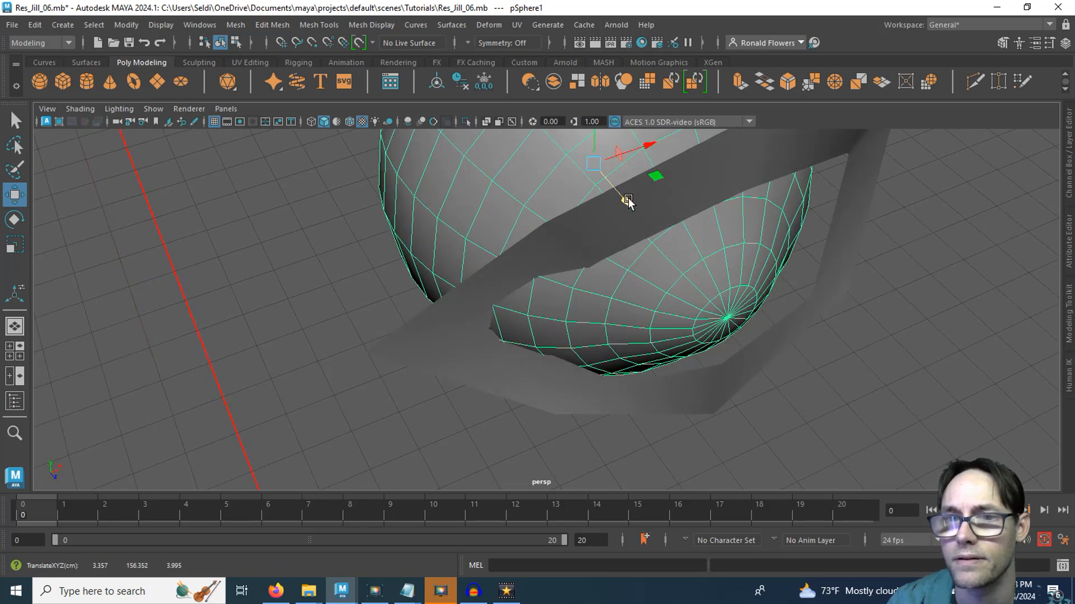
Reselect the eyelid ring and pull its outer-loop vertex at the inner eye corner forward to about Z 4.47.
left_click_drag(643, 147, 460, 343)
left_click(465, 343)
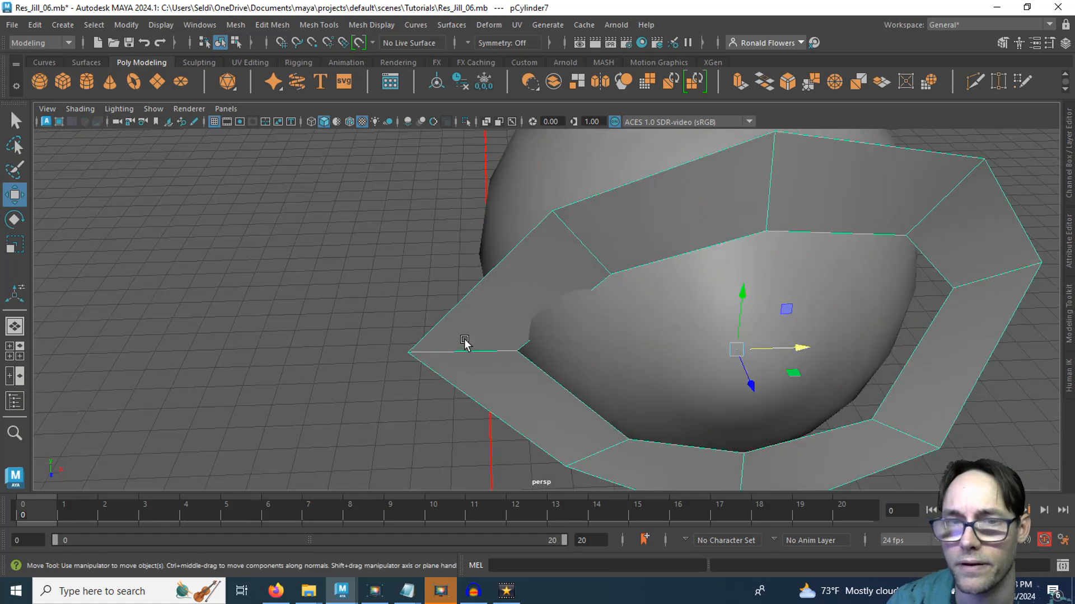
right_click(465, 344)
right_click_drag(443, 279, 407, 194)
left_click_drag(428, 297, 539, 322, "alt")
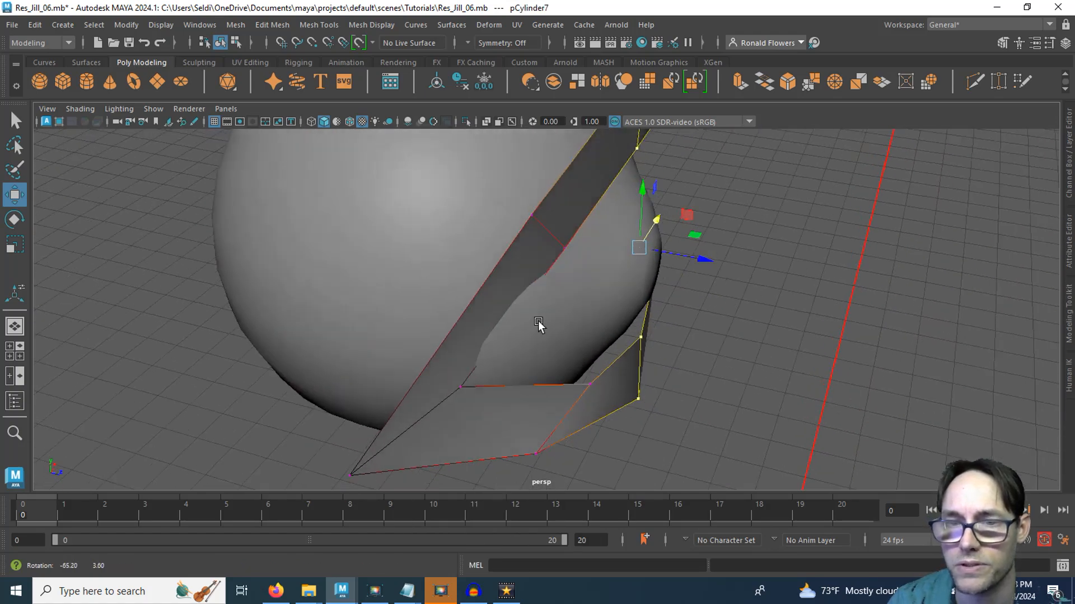
middle_click_drag(489, 385, 520, 362, "alt")
left_click(383, 447)
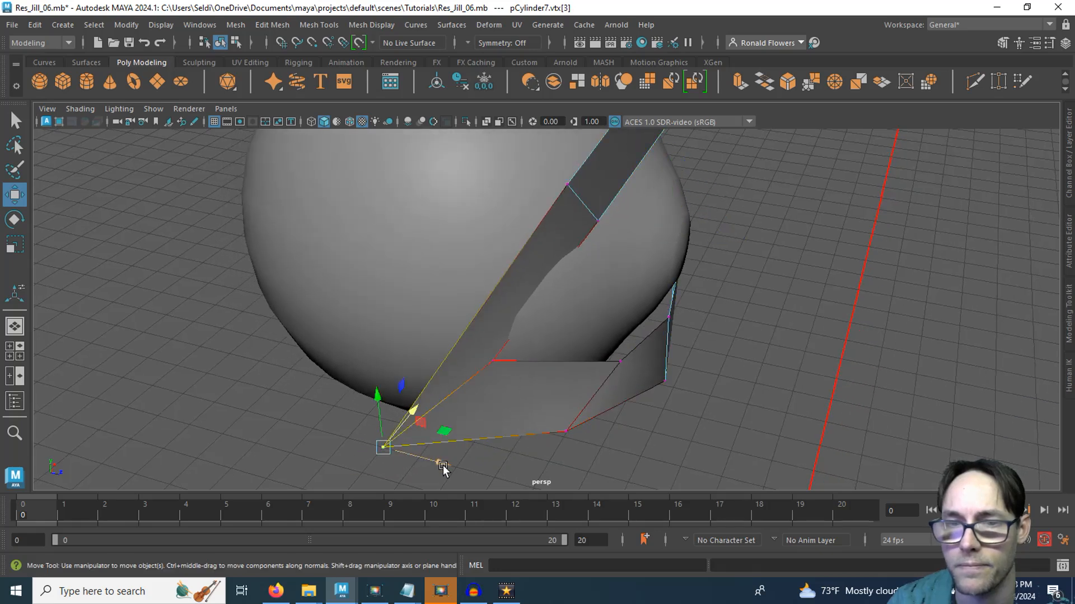
left_click_drag(443, 469, 451, 469)
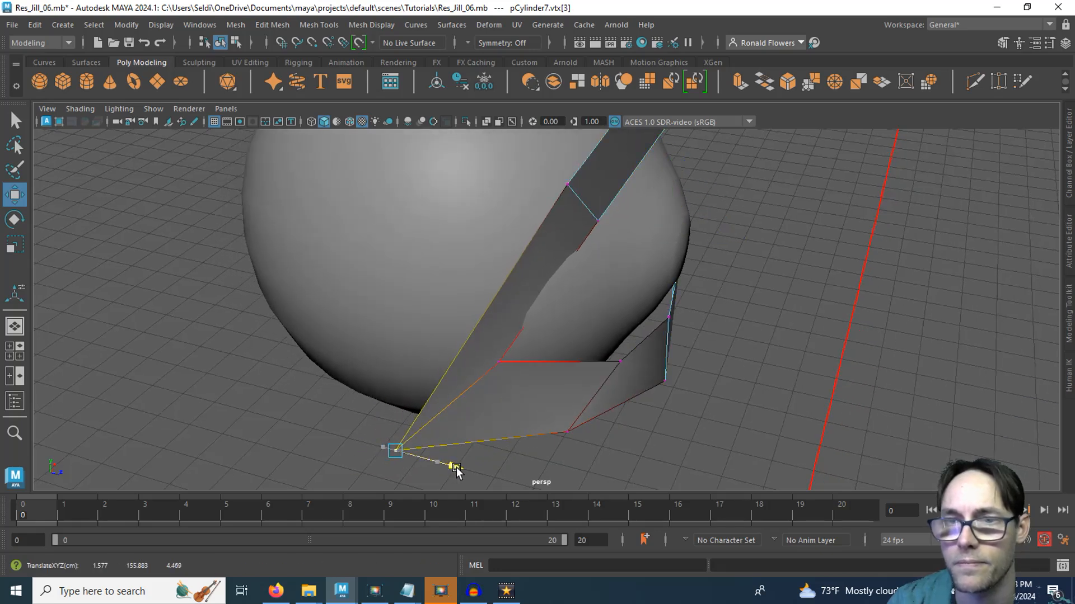
Pull forward the upper lid's inner-loop vertex near the inner eye corner and the inner-loop corner vertex, the latter to about Z 4.85.
left_click(599, 219)
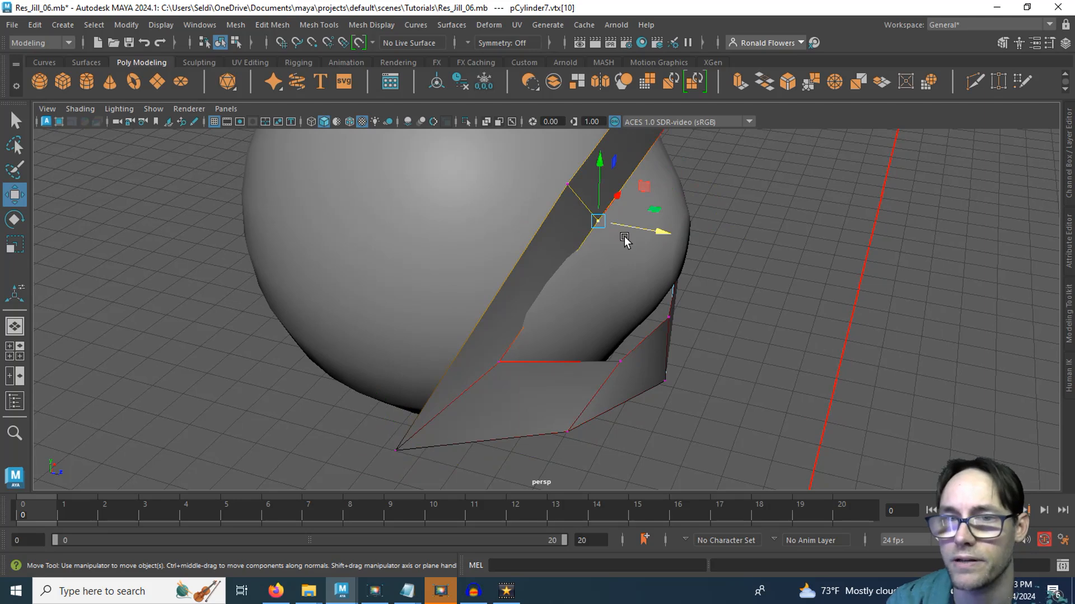
left_click_drag(643, 232, 665, 231)
left_click(507, 369)
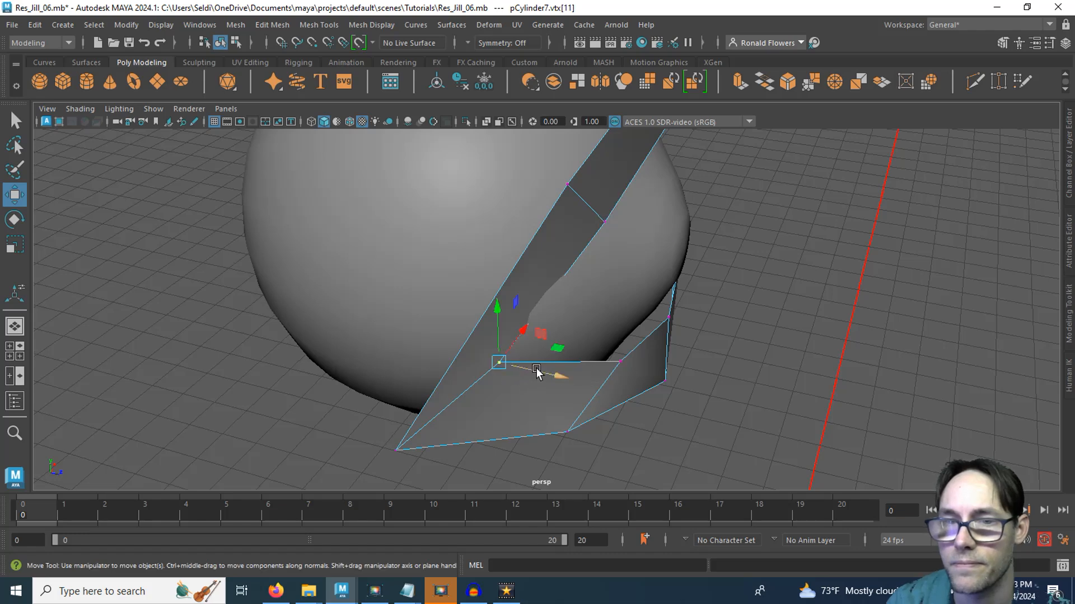
left_click_drag(540, 373, 569, 376)
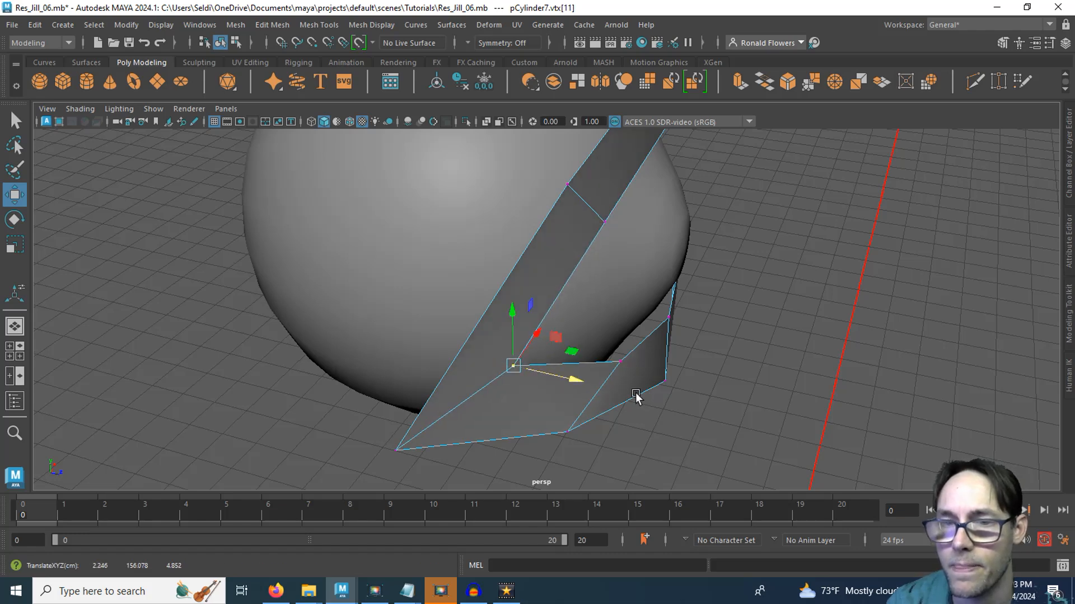
Examine how the eyelid ring fits around the eyeball from several angles and return to object mode.
left_click_drag(635, 395, 445, 384, "alt")
left_click(448, 353)
left_click_drag(598, 387, 504, 378, "alt")
left_click(531, 370)
left_click(655, 404)
left_click_drag(613, 411, 693, 376)
key("F8")
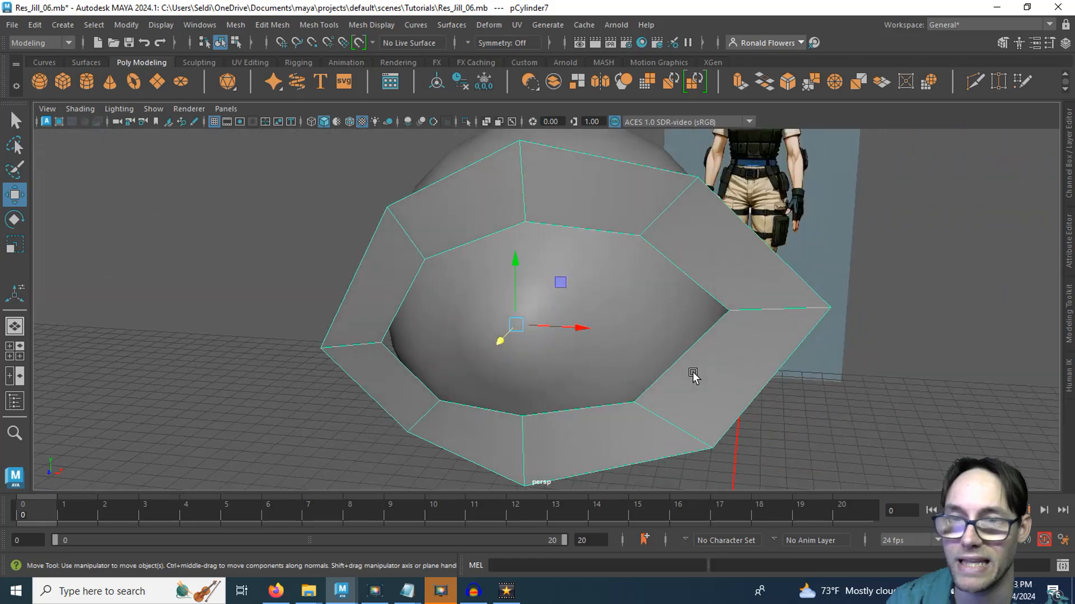
Extrude the eyelid ring's inner edge loop and push the new edges backward along Z to give the lid thickness.
right_click_drag(695, 194, 688, 159)
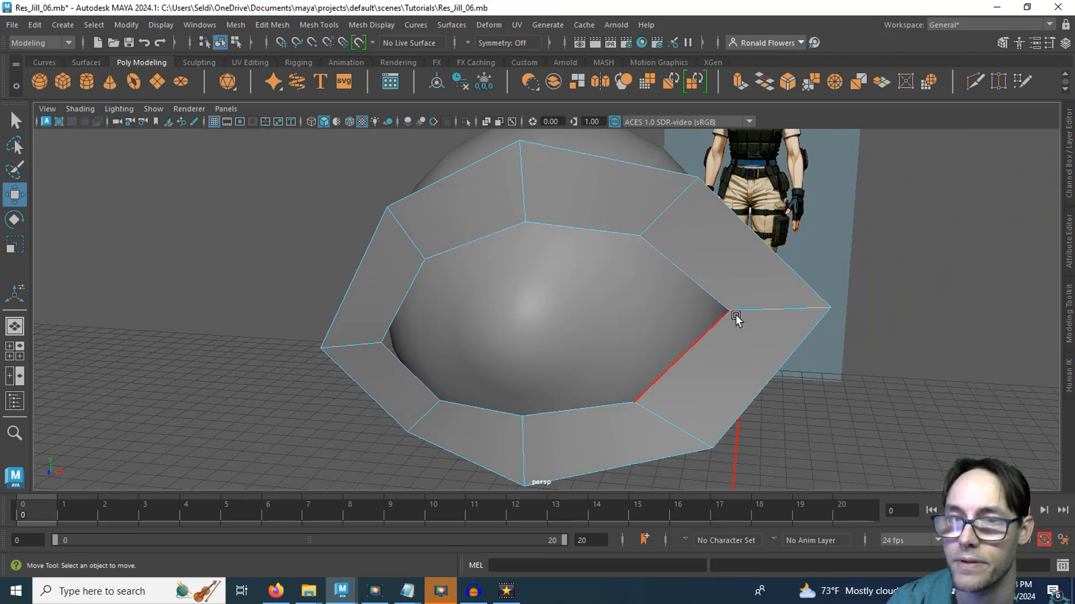
double_click(690, 265)
left_click_drag(685, 374, 641, 379, "alt")
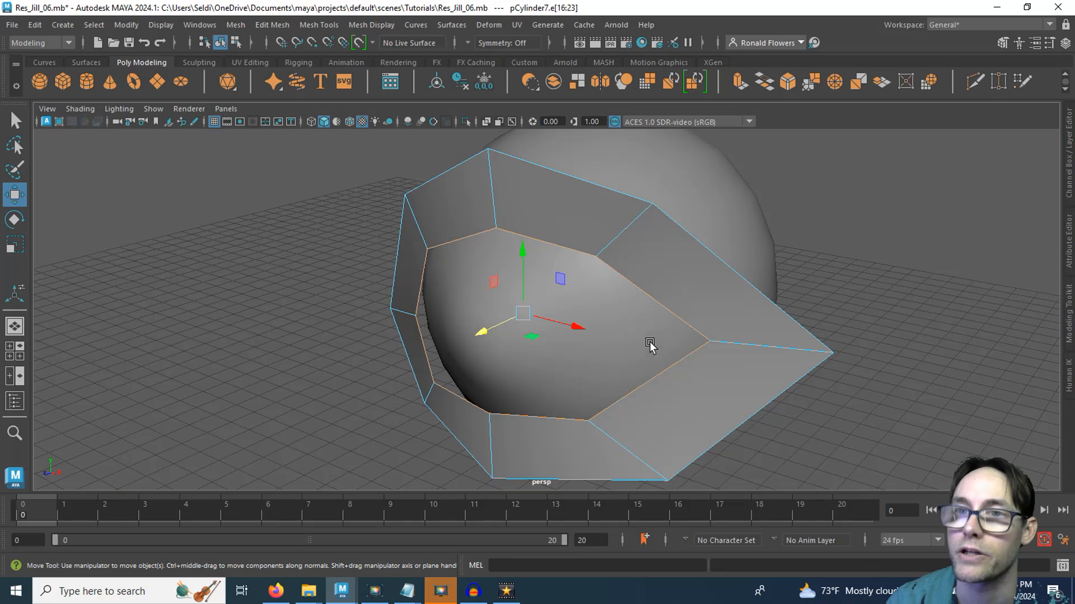
key("ctrl+e")
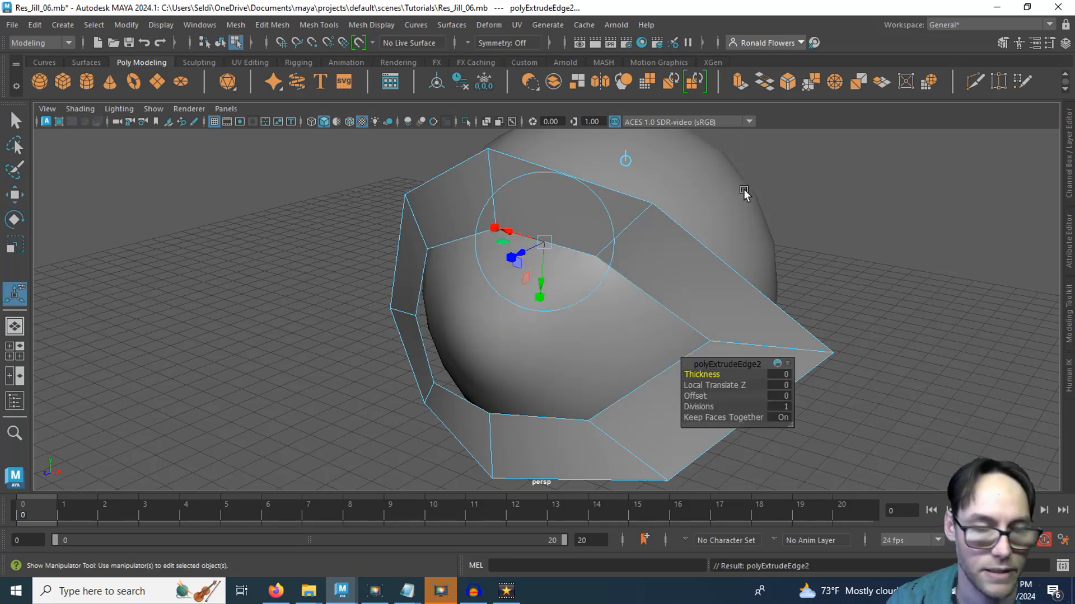
key("w")
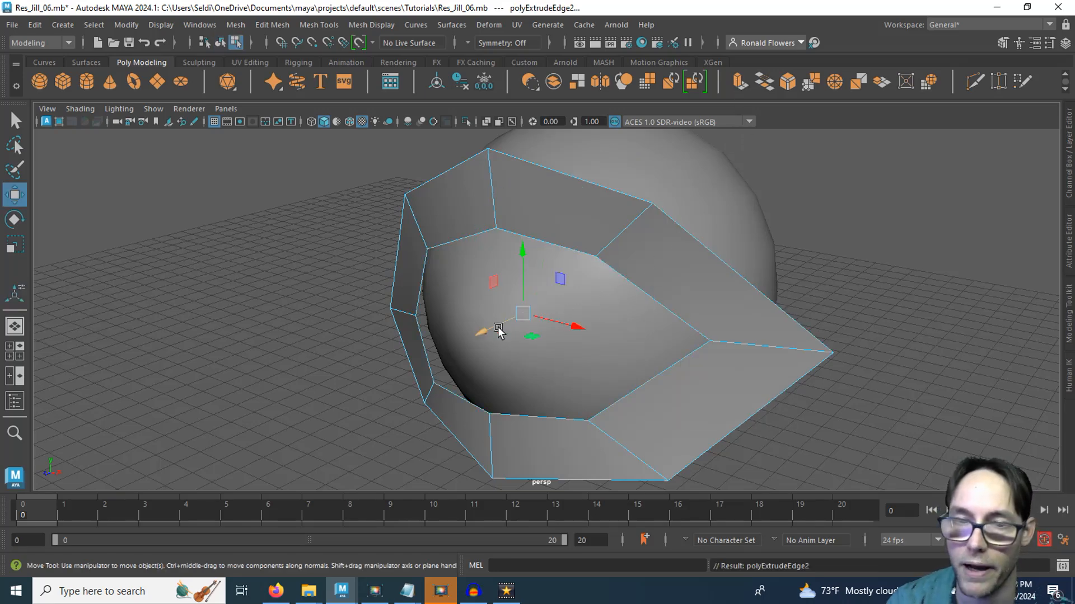
left_click_drag(487, 329, 552, 301)
Move the upper lid's inner-loop vertex near the outer eye corner backward toward the eyeball.
left_click_drag(553, 301, 746, 307, "alt")
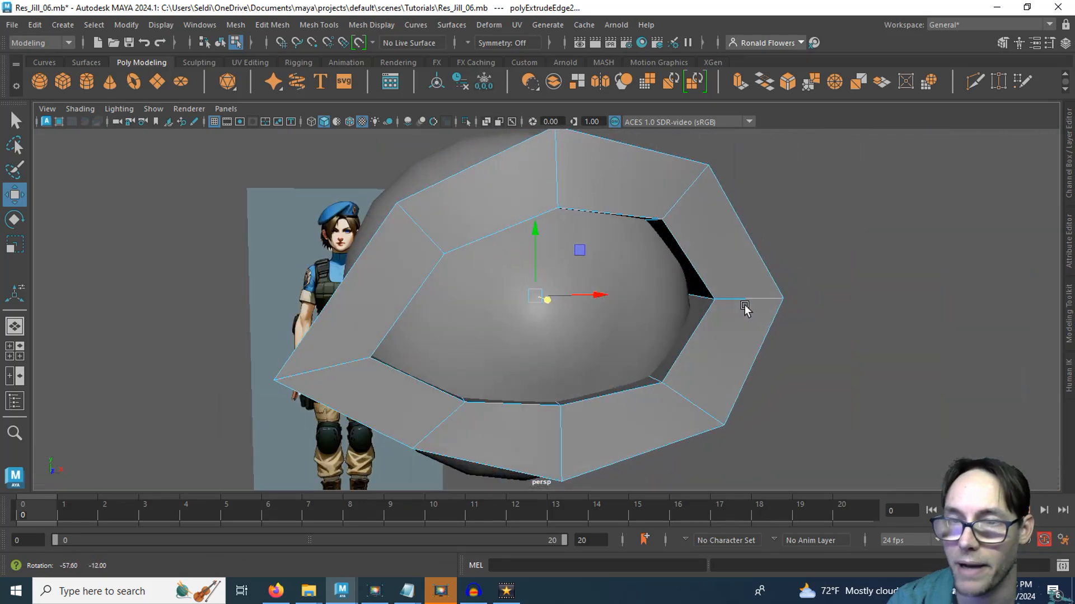
left_click_drag(677, 304, 724, 258, "alt")
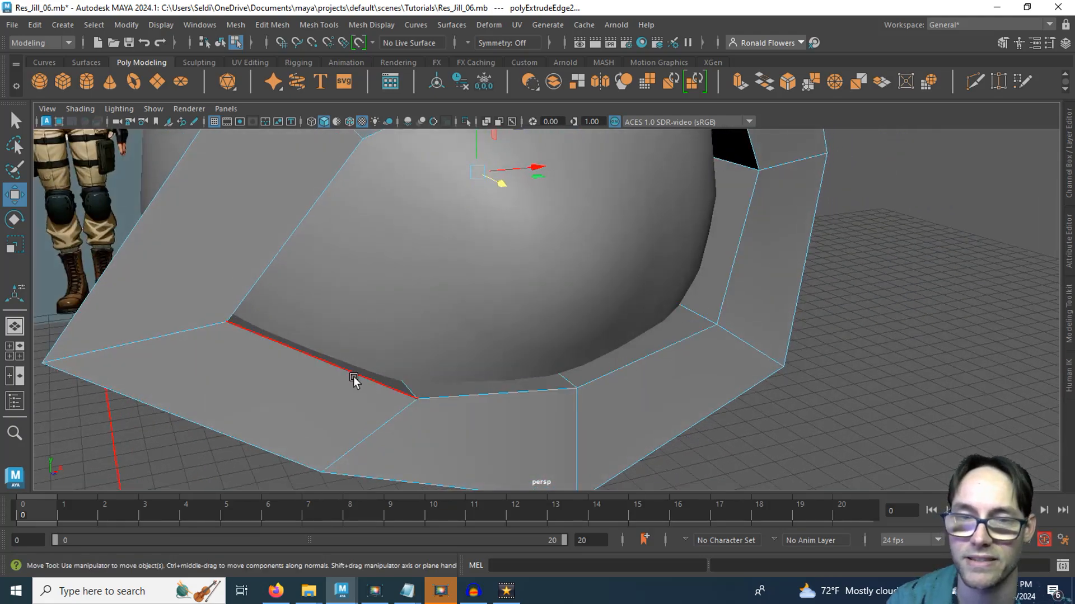
left_click_drag(354, 379, 401, 365, "alt")
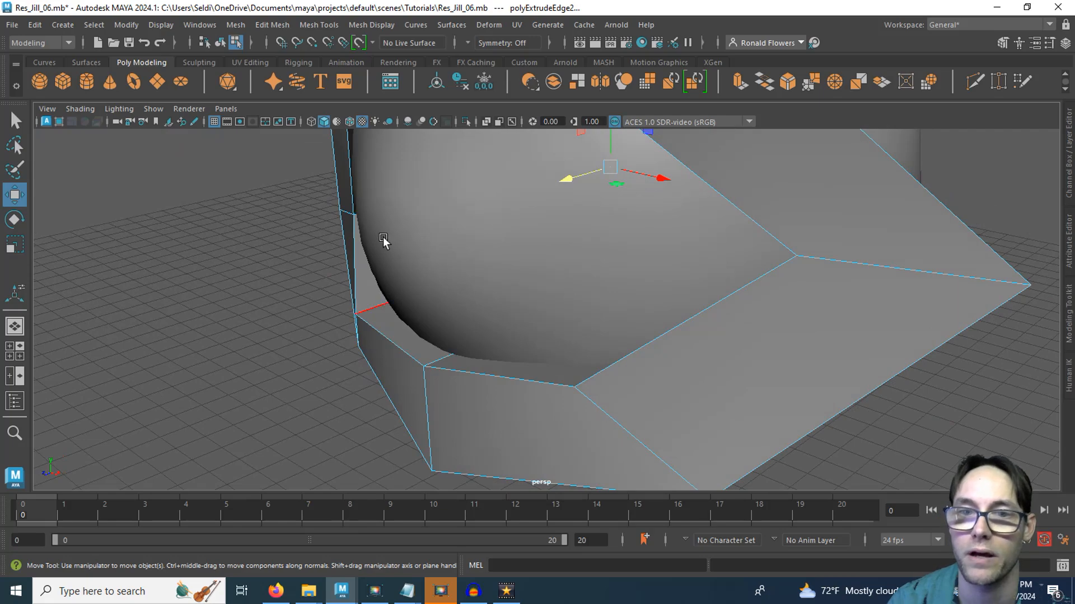
left_click_drag(384, 241, 655, 340, "alt")
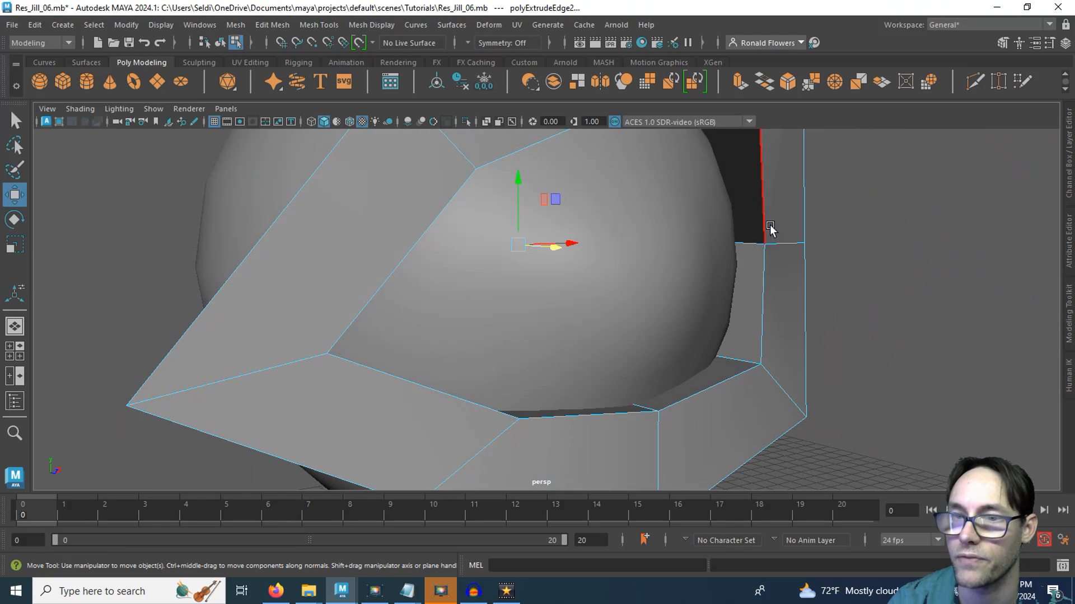
left_click_drag(749, 312, 425, 307, "alt")
left_click(424, 344)
left_click_drag(426, 347, 624, 266, "alt")
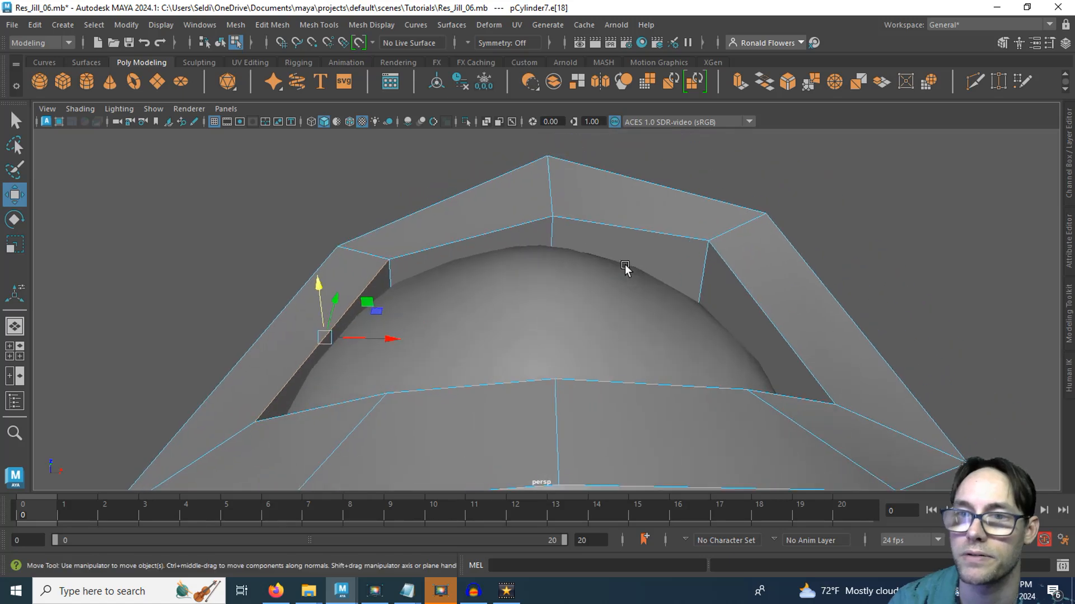
right_click_drag(728, 193, 663, 194)
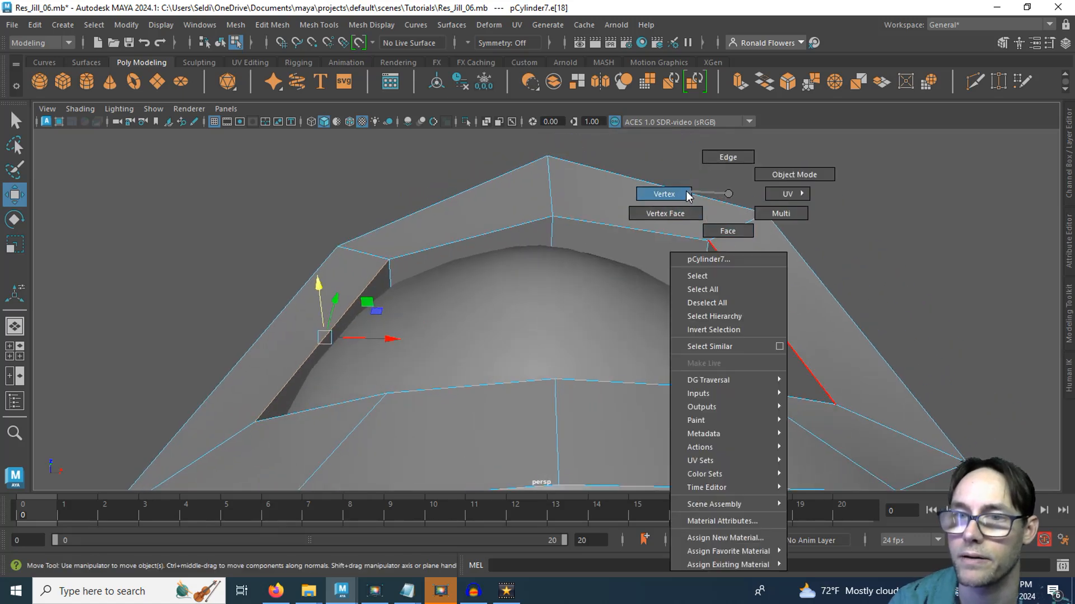
left_click(709, 242)
left_click_drag(719, 190, 716, 217)
left_click_drag(716, 217, 648, 262, "alt")
left_click_drag(703, 292, 705, 308, "alt")
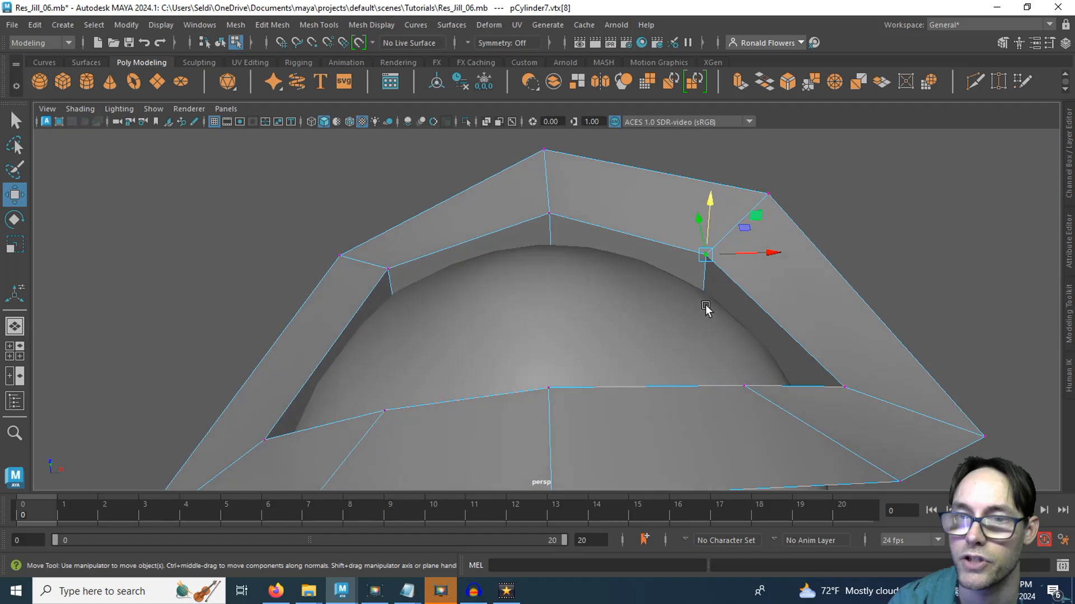
Move the lower lid's inner-loop vertex near the outer eye corner back to about Z 5.17.
left_click_drag(456, 262, 512, 391, "alt")
left_click(544, 381)
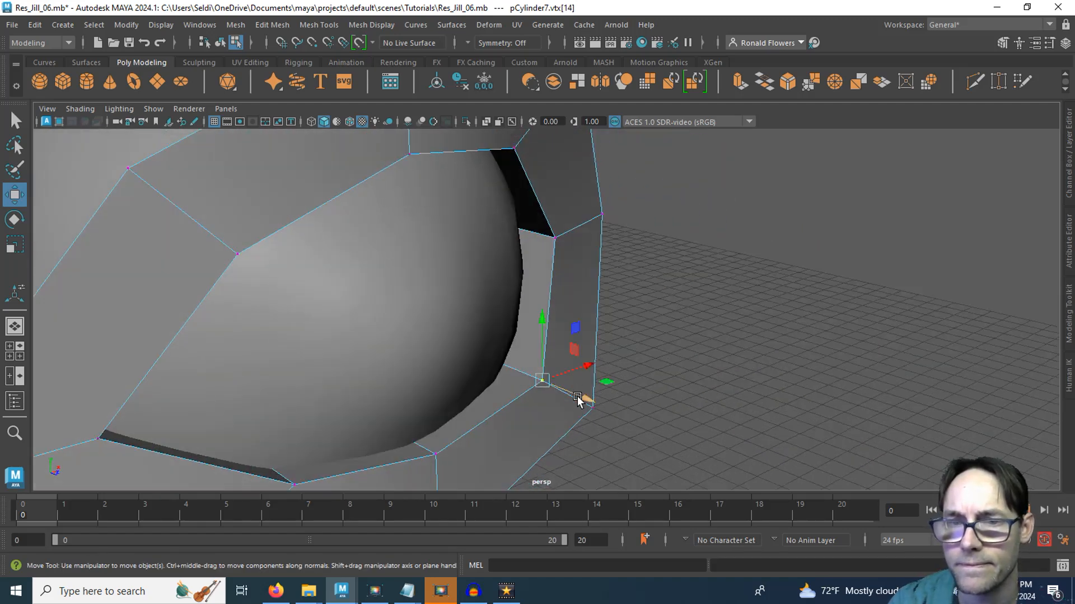
left_click_drag(577, 396, 557, 390)
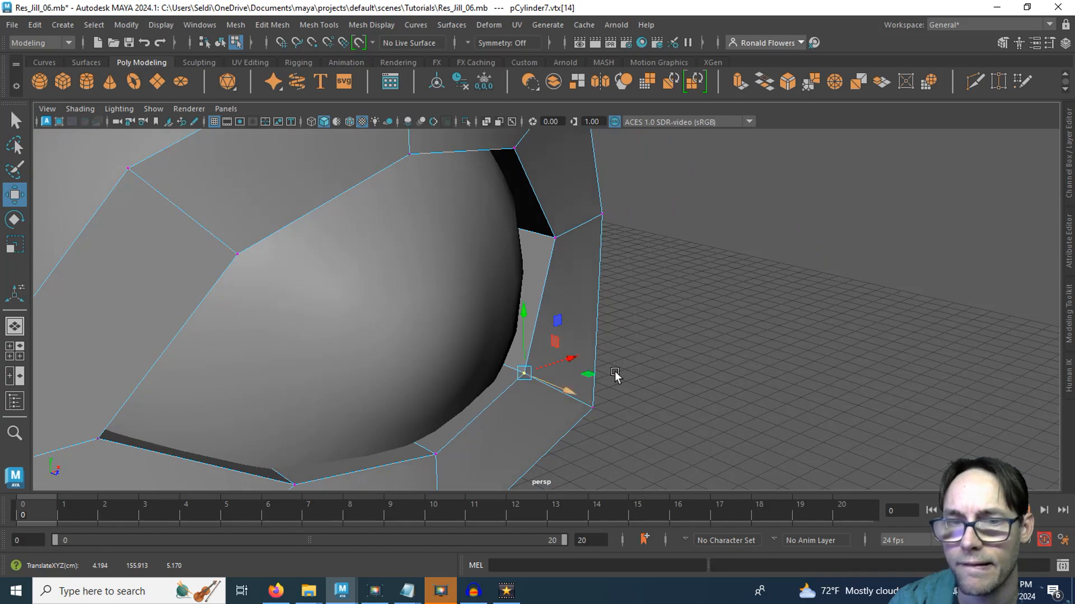
left_click_drag(615, 374, 644, 285, "alt")
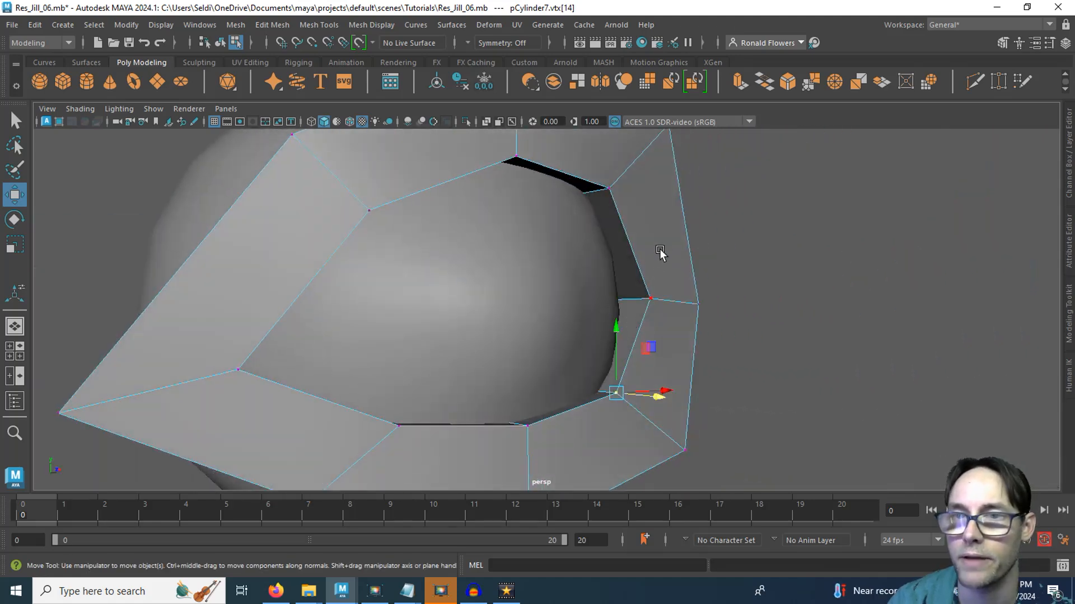
Bevel the eyelid ring's front inner edge loop with a fraction of 0.5 and 3 segments.
right_click_drag(660, 194, 667, 163)
double_click(633, 252)
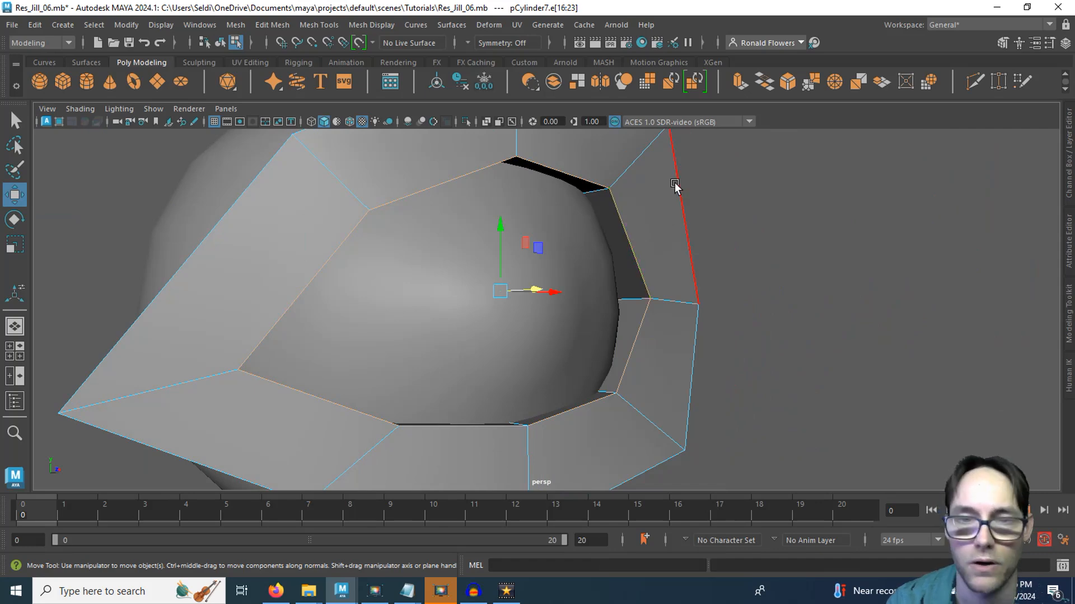
right_click_drag(653, 204, 706, 200, "shift")
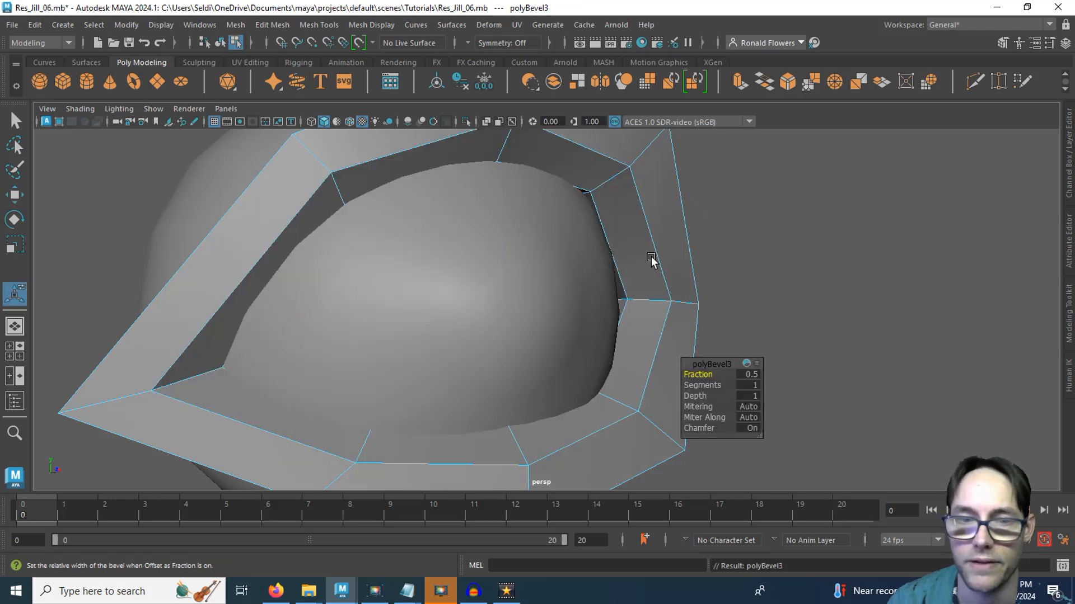
left_click_drag(650, 263, 555, 309, "alt")
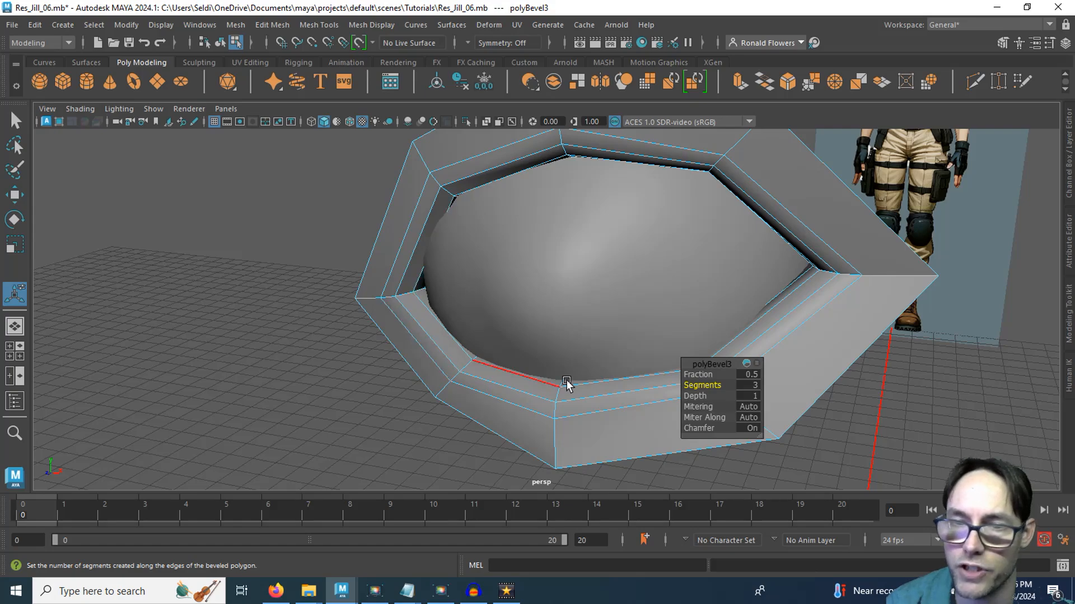
left_click_drag(547, 384, 439, 343, "alt")
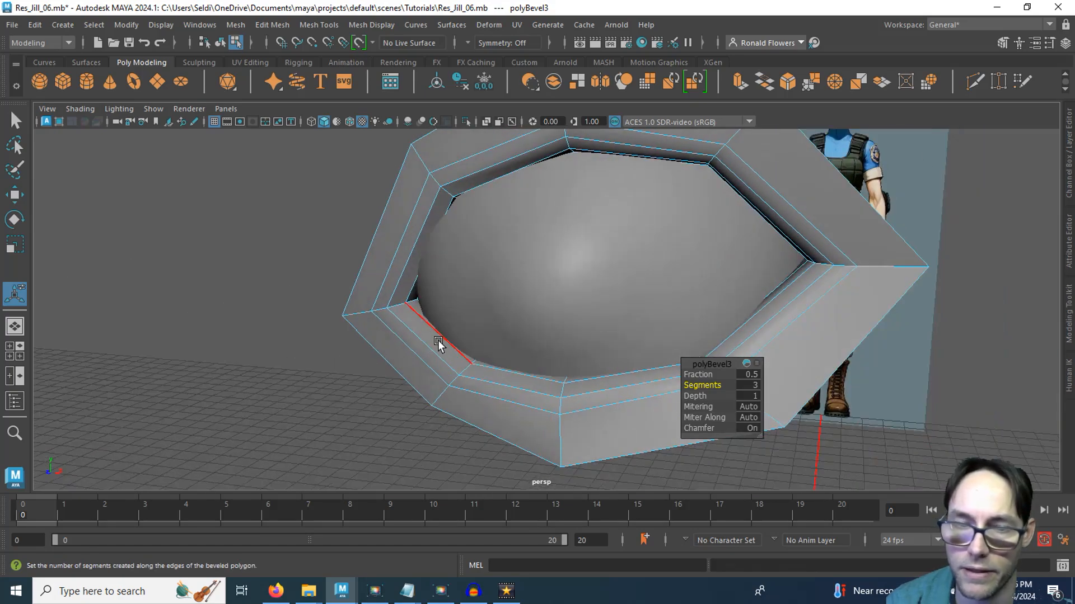
Switch to Firefox to study the eyelid rim in the close-up eye photos, and return to Maya.
left_click(276, 591)
left_click(252, 15)
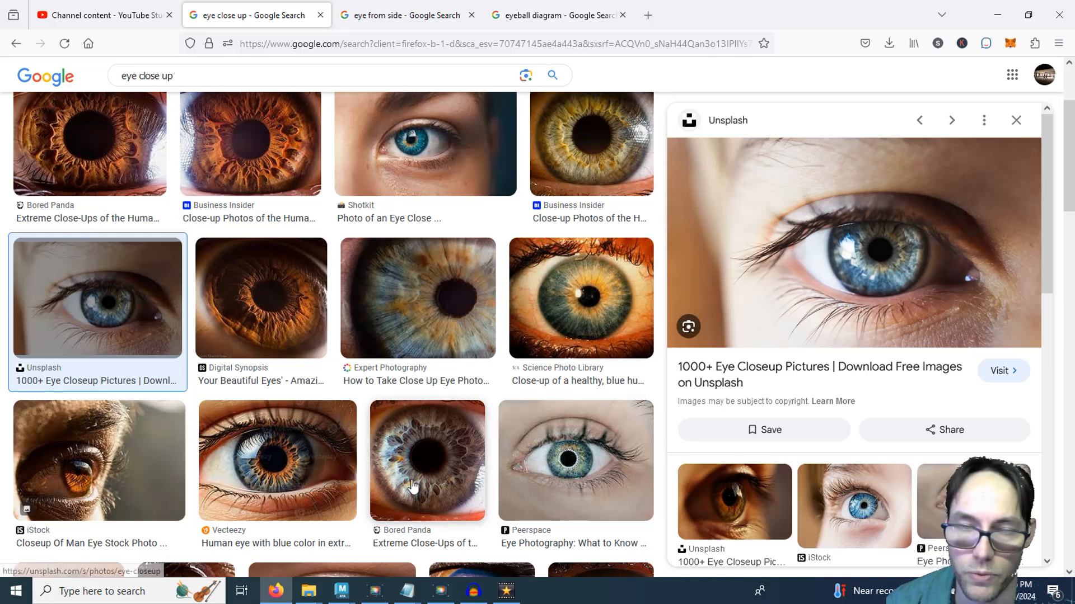
mouse_move(341, 589)
left_click(288, 536)
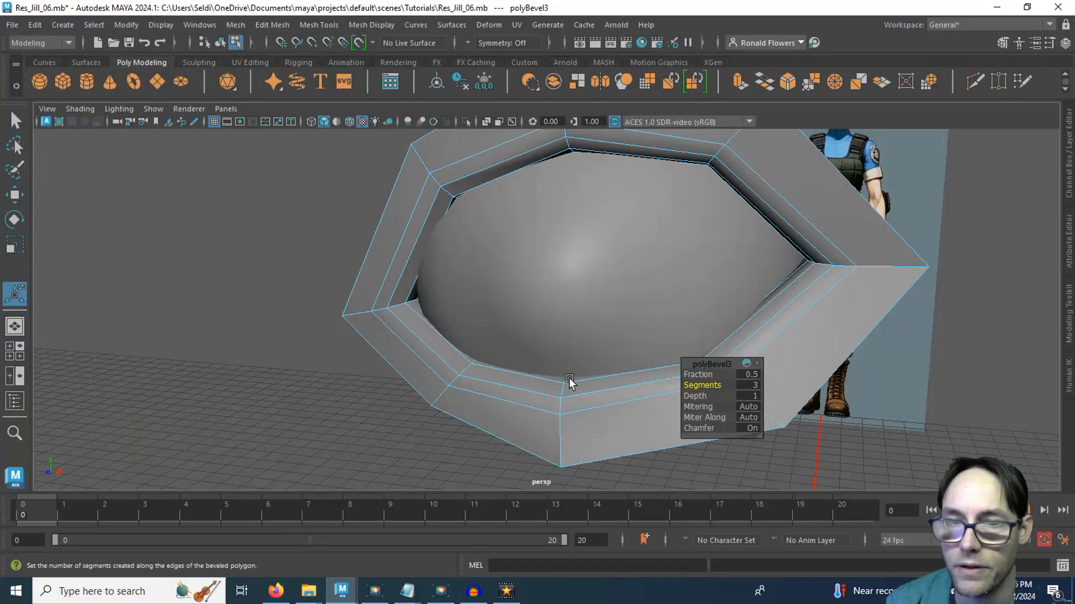
Reduce the eyelid bevel to 2 segments and check the rim around the eyeball.
left_click_drag(569, 385, 694, 384, "alt")
left_click_drag(624, 387, 540, 410, "alt")
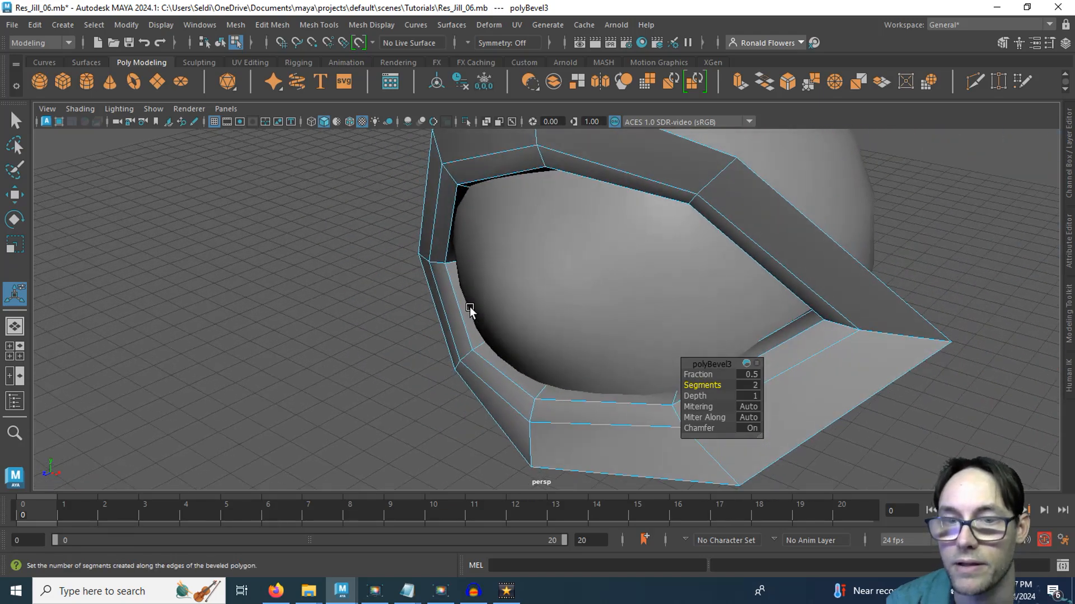
left_click_drag(521, 346, 549, 350, "alt")
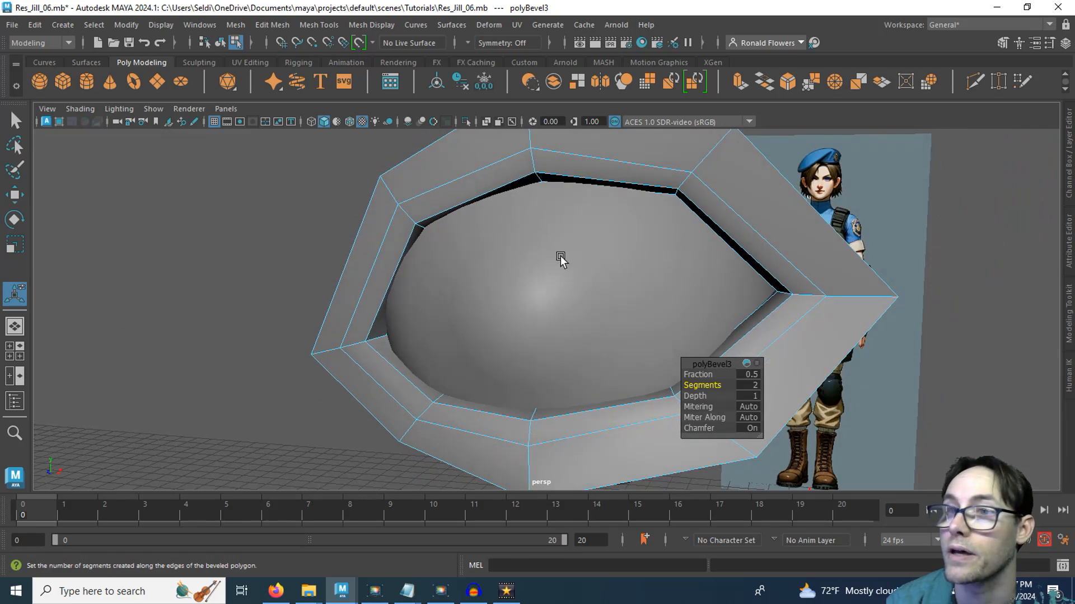
Insert an extra edge loop along the beveled inner rim of the eyelid with Multi-Cut, and leave the tool.
left_click(972, 79)
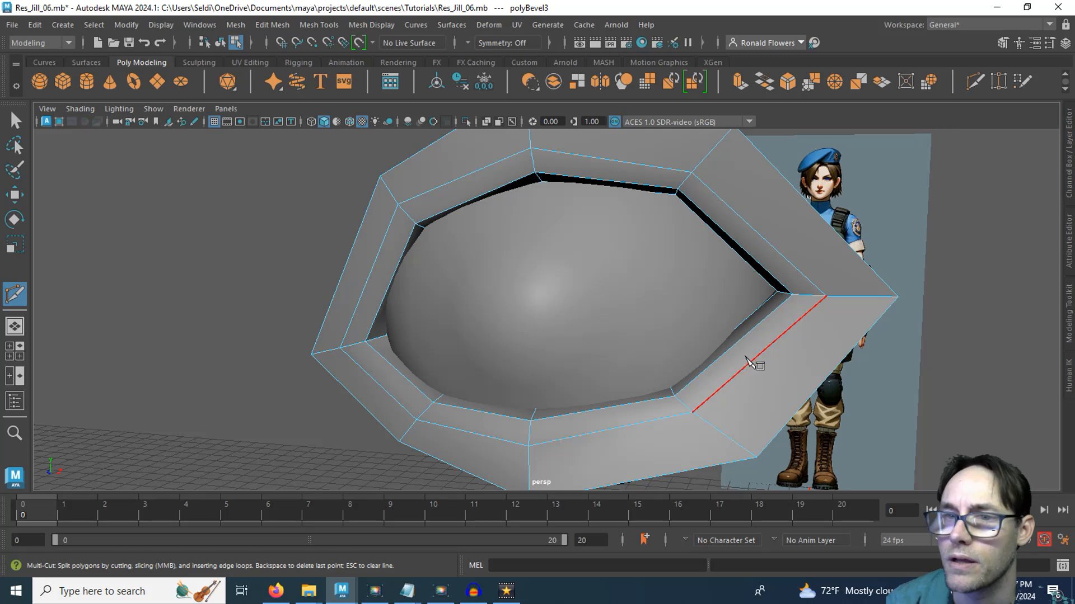
left_click(807, 292, "ctrl")
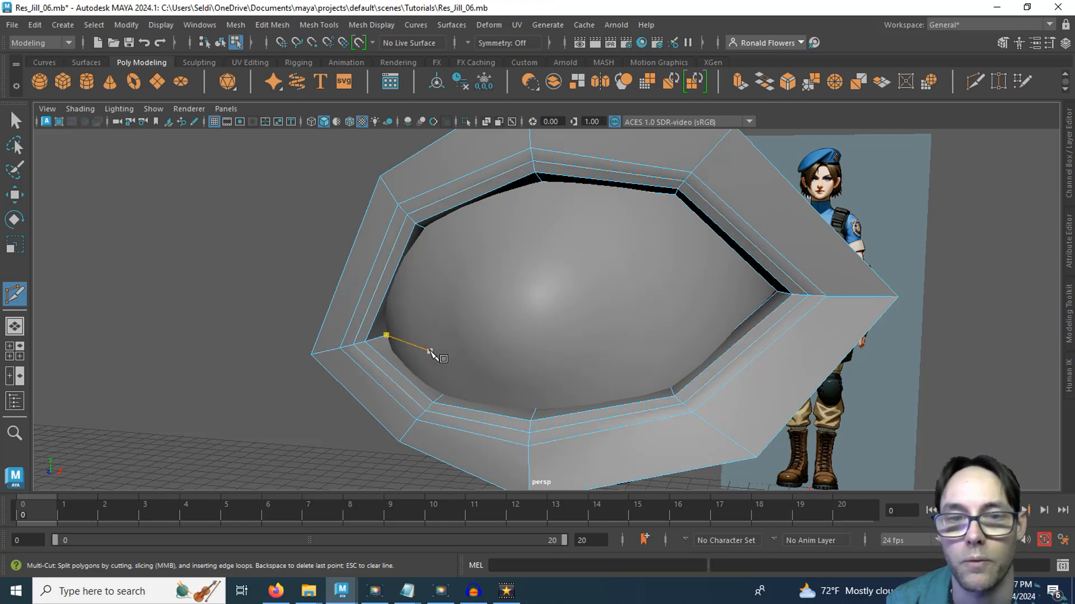
left_click_drag(432, 353, 466, 412, "alt")
middle_click_drag(466, 412, 455, 335, "alt")
scroll(417, 365, "up", 3)
left_click_drag(418, 364, 405, 370, "alt")
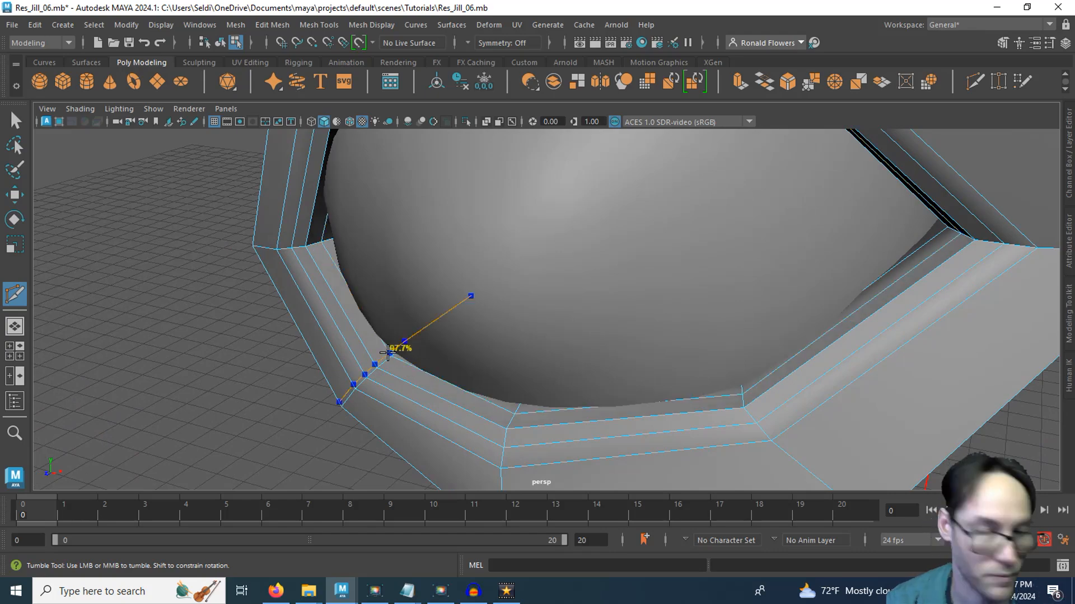
key("q")
Raise two inner-rim faces at the middle of the lower lid, using soft selection with a falloff radius of about 0.36.
scroll(472, 431, "down", 3)
mouse_move(472, 431)
left_mouse_down("alt")
mouse_move(455, 403)
mouse_move(474, 430)
left_mouse_up("alt")
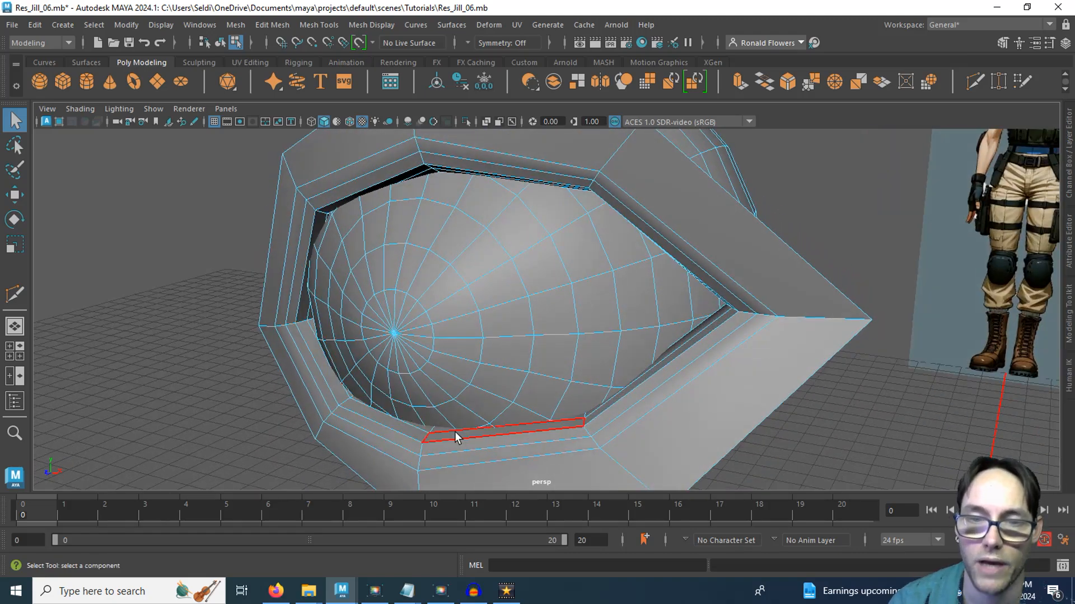
left_click(457, 437)
left_click(392, 430, "shift")
left_click_drag(427, 419, 233, 462, "alt")
key("b")
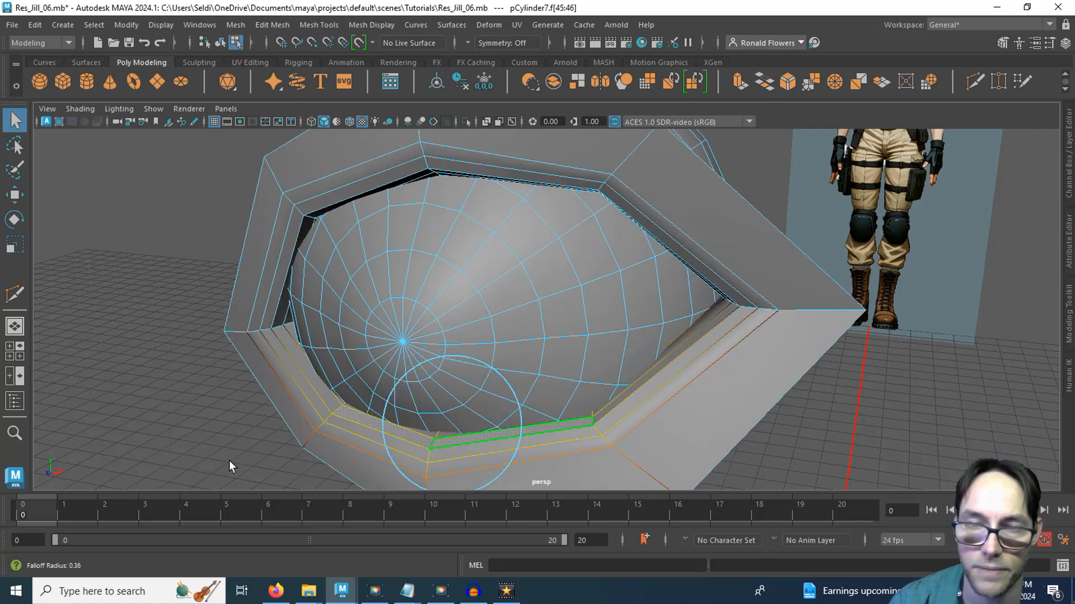
key("w")
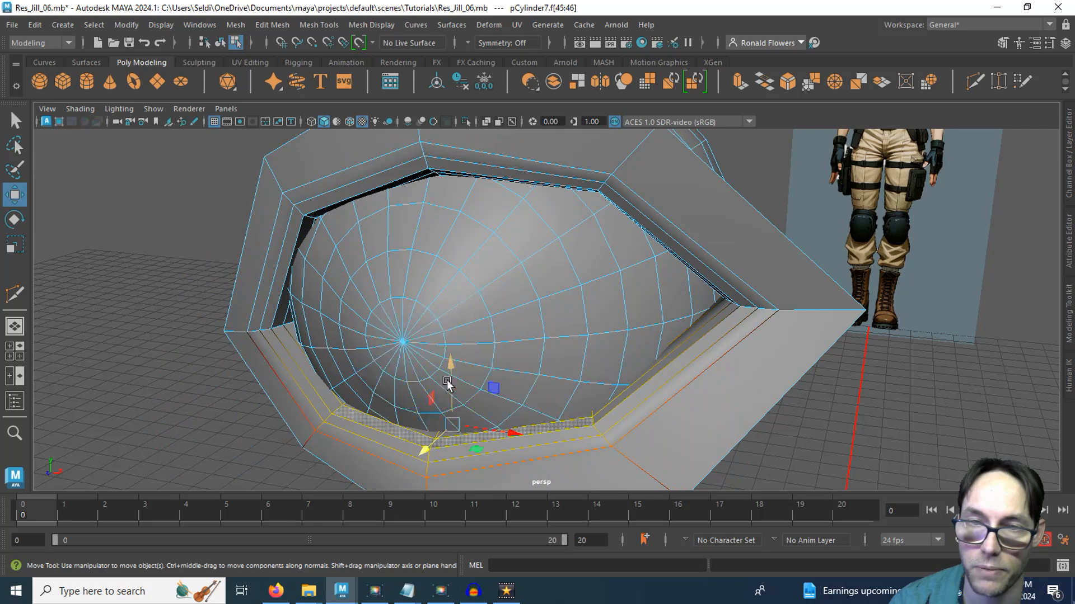
left_click_drag(450, 365, 526, 269)
Lower the two inner-rim faces at the middle of the upper lid to about Y 156.78 with soft selection.
left_click(530, 159)
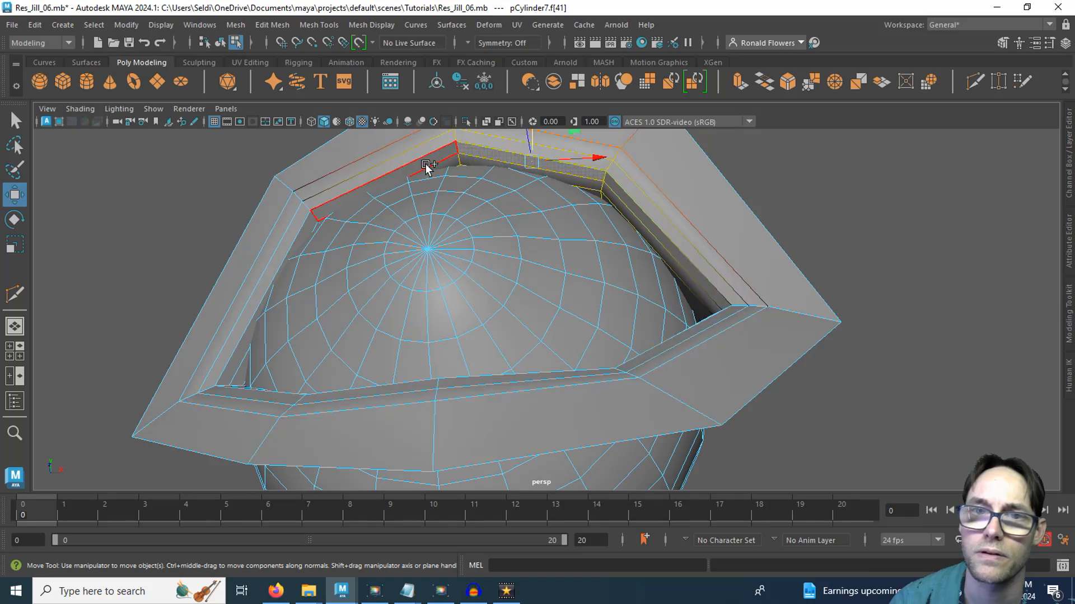
left_click(426, 163, "shift")
middle_click_drag(506, 233, 440, 281, "alt")
left_click_drag(439, 284, 415, 314, "alt")
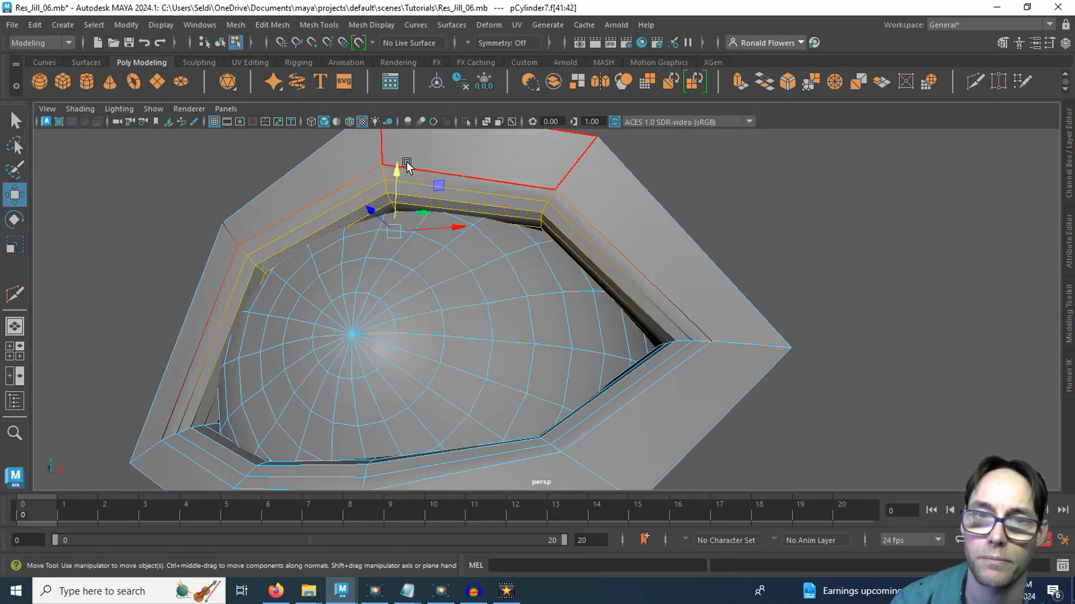
left_click_drag(399, 169, 392, 212)
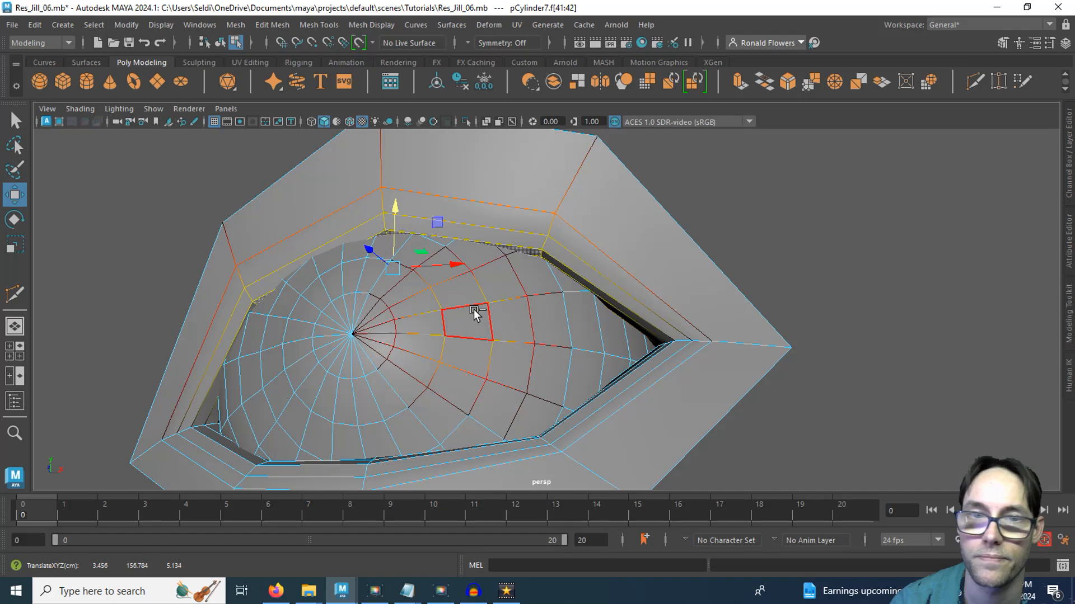
Extrude the eyelid mesh's outermost edge loop outward into a wide ring of faces around the eye.
left_click_drag(471, 292, 435, 364, "alt")
left_click_drag(604, 382, 524, 405, "alt")
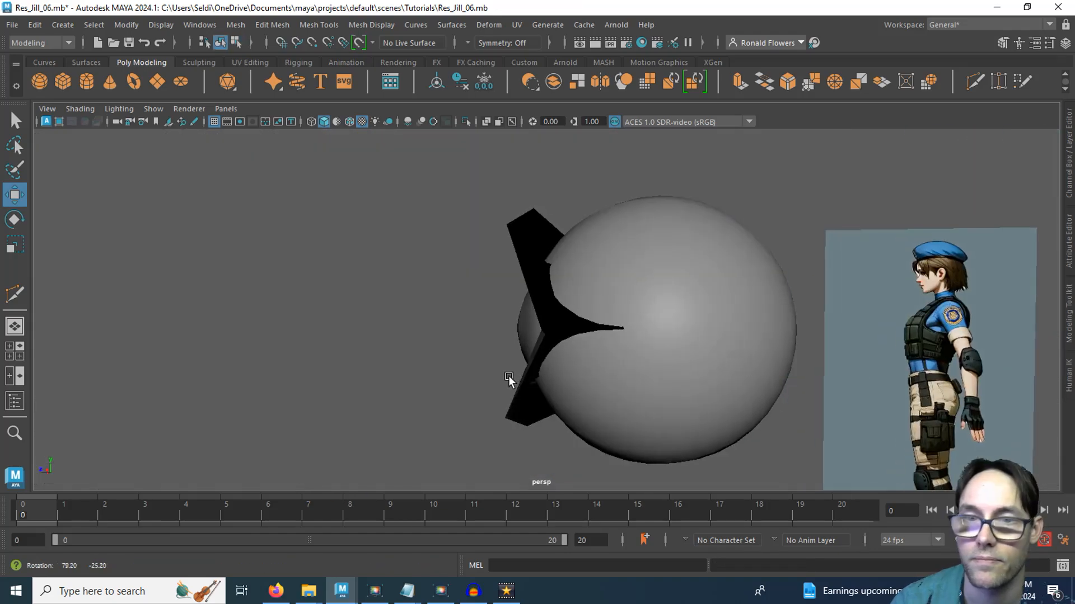
left_click(612, 388)
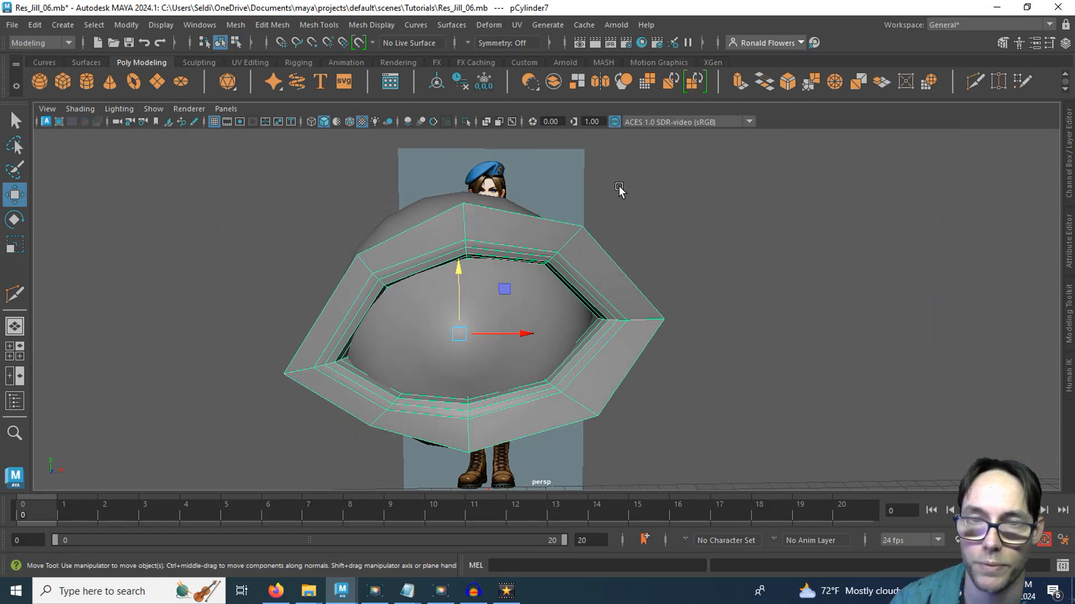
left_click_drag(454, 296, 408, 264, "alt")
right_click_drag(425, 161, 424, 140)
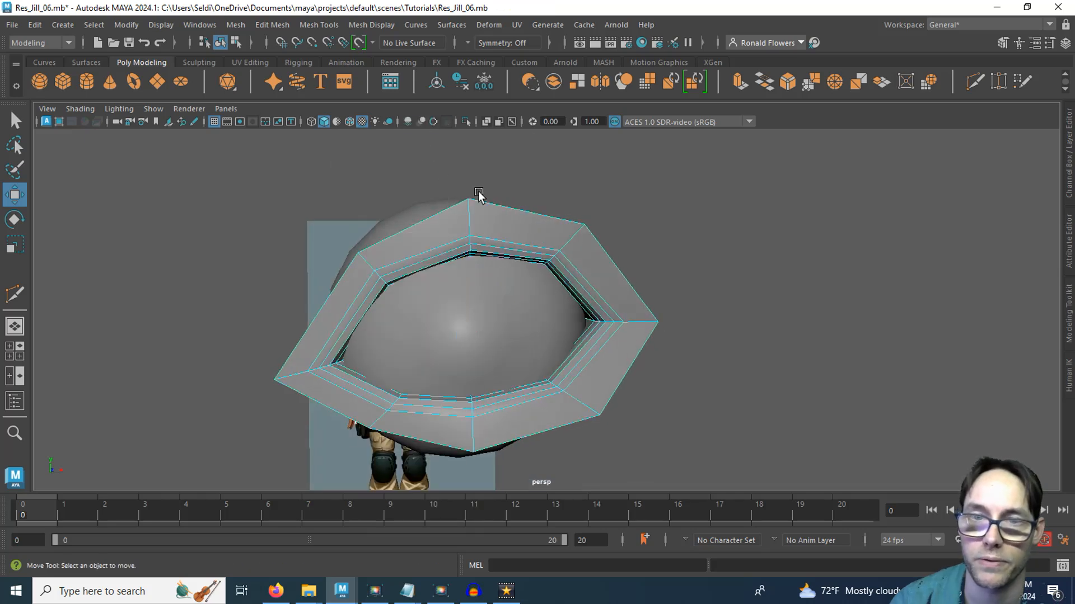
double_click(423, 220)
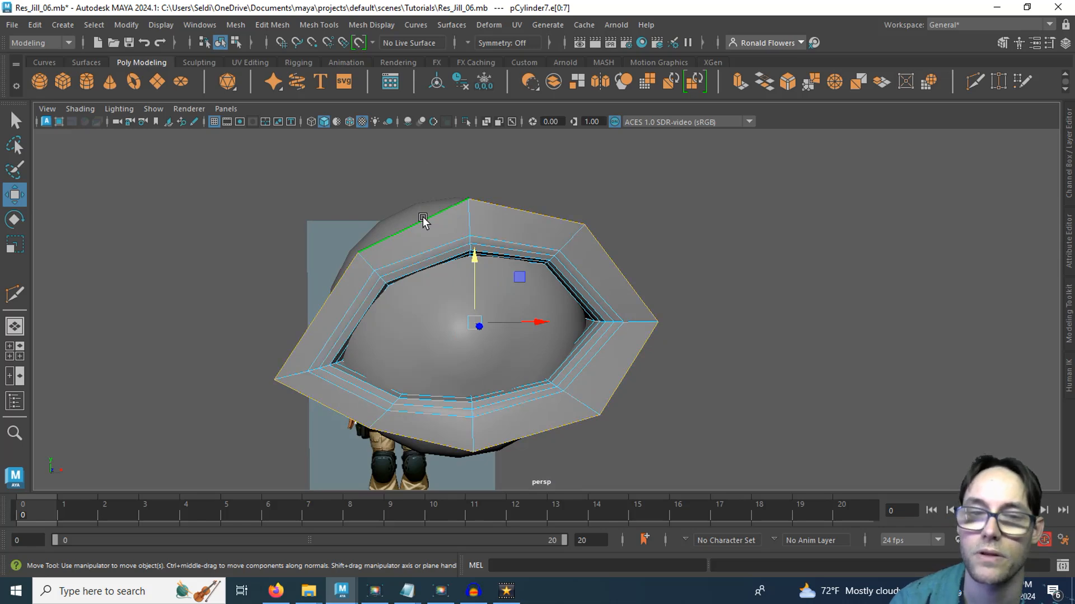
left_click(739, 82)
left_click_drag(795, 241, 679, 250, "alt")
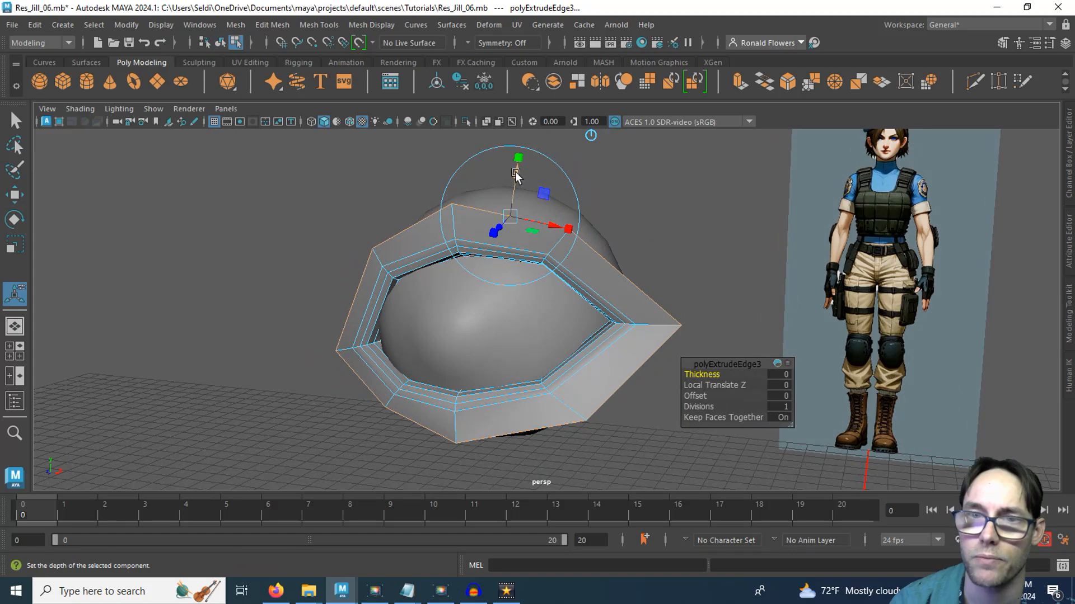
left_click_drag(514, 174, 550, 53)
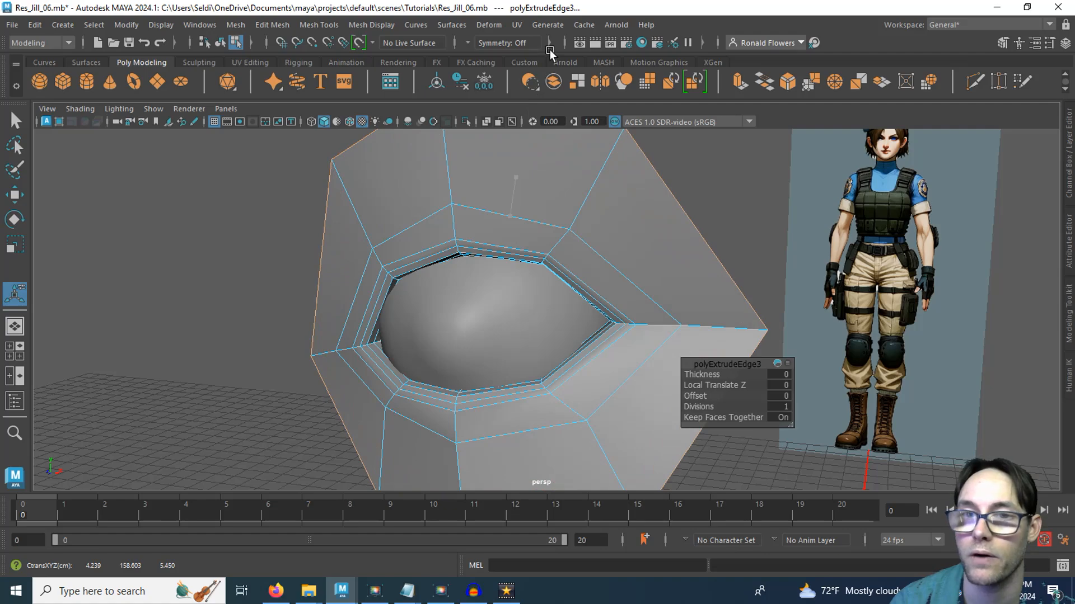
left_click_drag(550, 51, 554, 38)
In the front view, move the extruded border's lower inner vertex down toward the nose to about X 1.36, Y 153.6.
key("space")
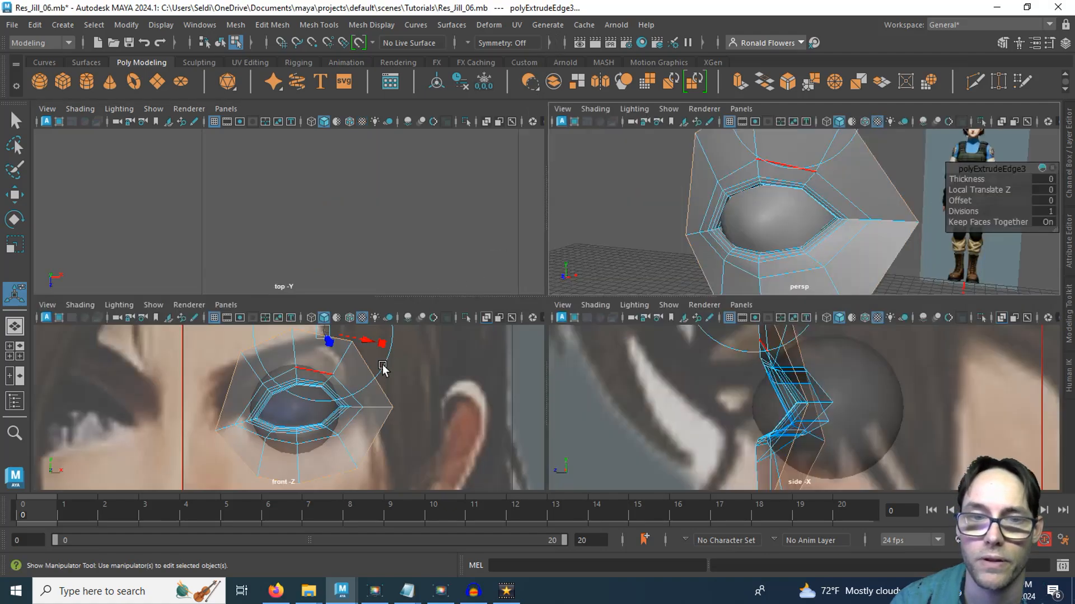
key("space")
middle_click_drag(644, 346, 496, 323, "alt")
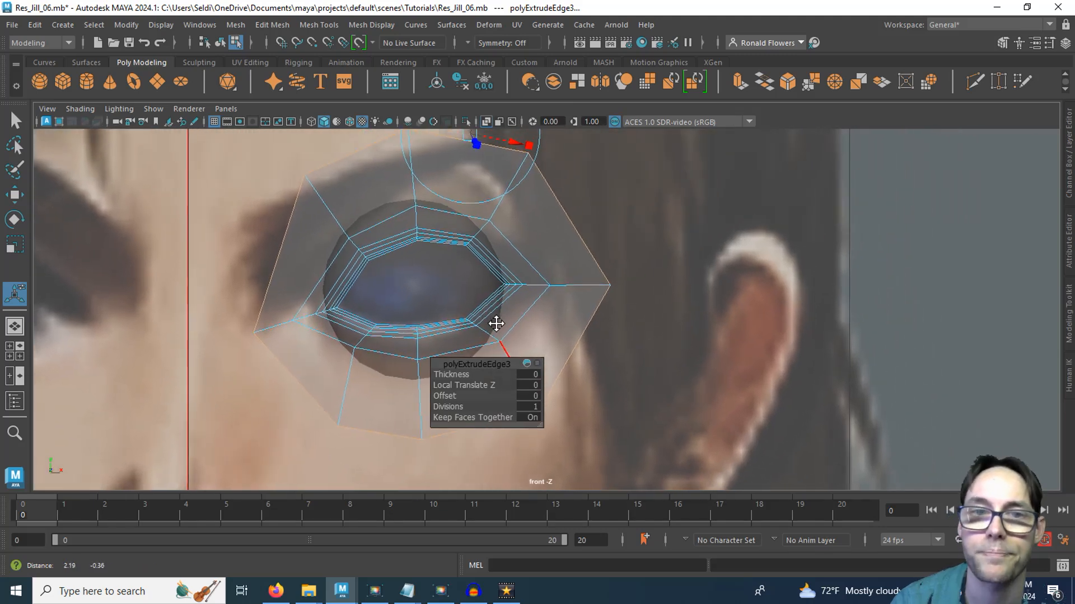
key("q")
right_click_drag(335, 260, 262, 192)
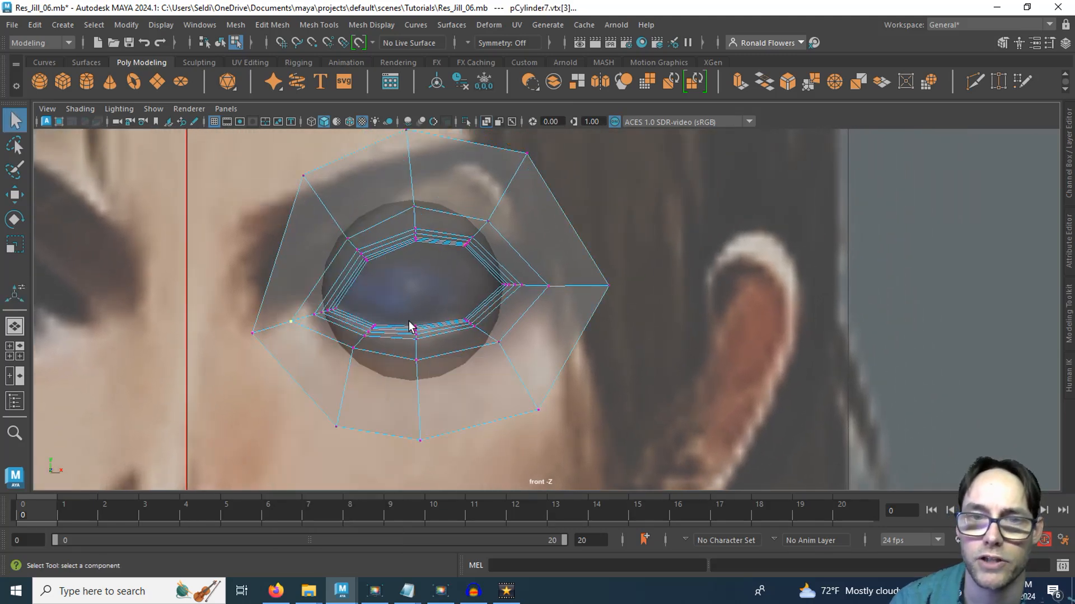
middle_click_drag(547, 355, 615, 315, "alt")
middle_click_drag(466, 399, 475, 330, "alt")
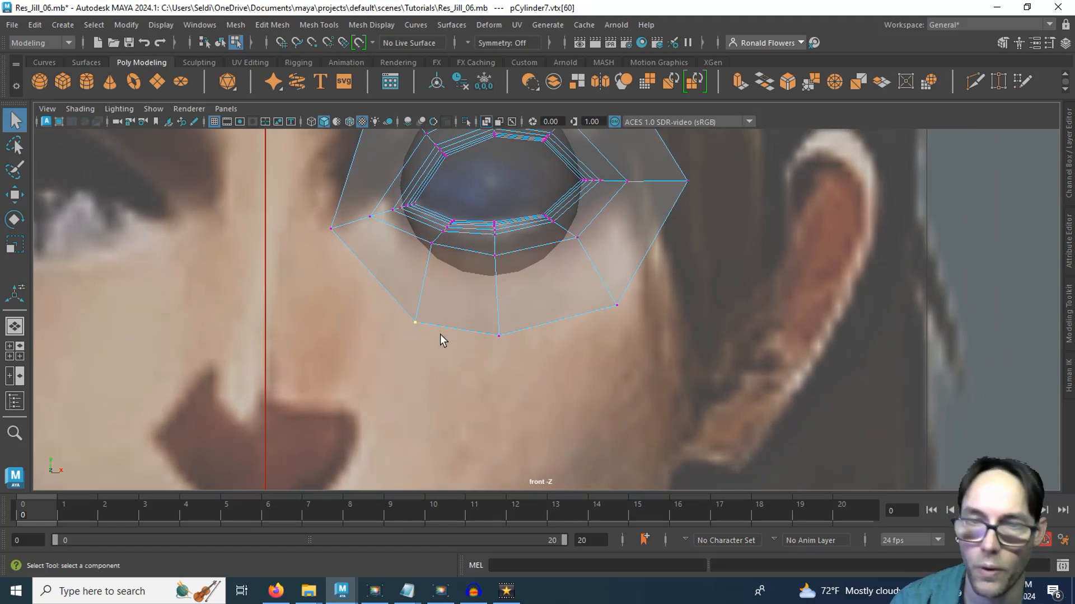
key("w")
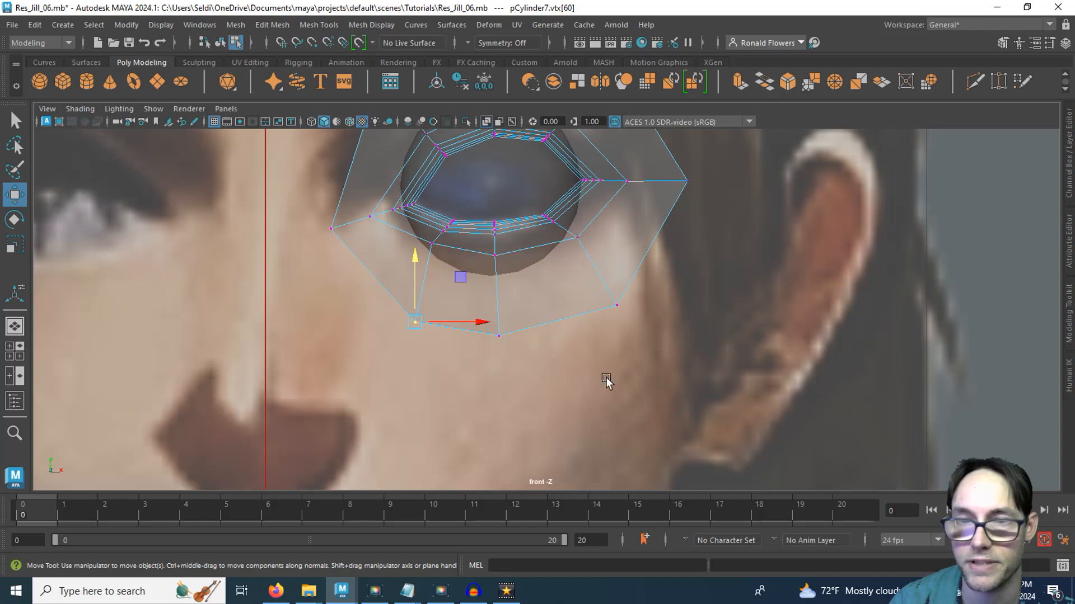
left_click_drag(415, 322, 357, 368)
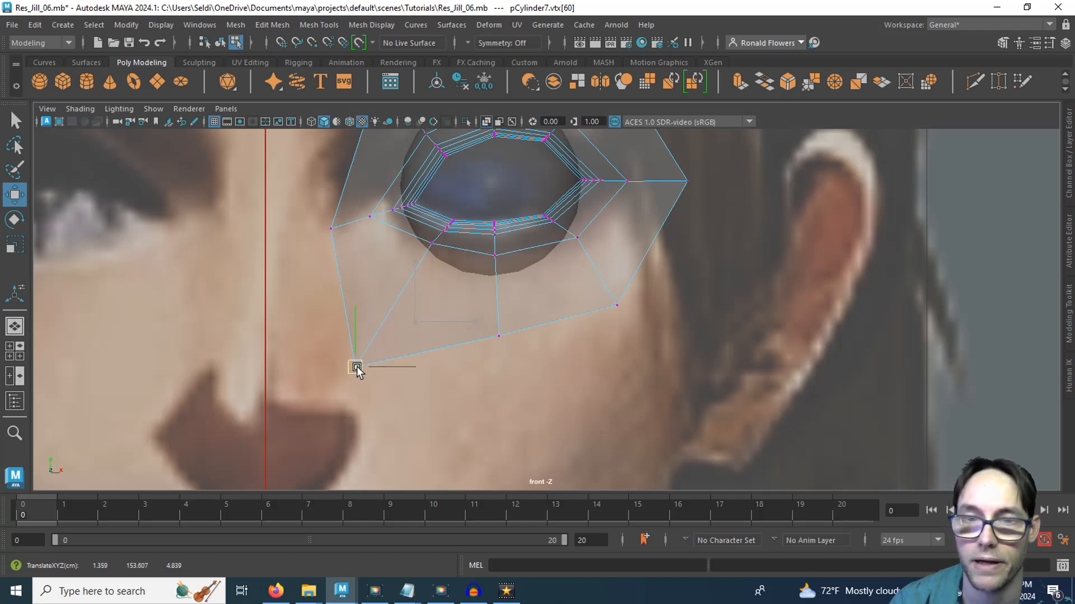
Lower the border's bottom middle vertex to about Y 153.4 and shift the lower outer vertex down and outward over the cheek.
left_click(497, 336)
left_click_drag(497, 336, 499, 385)
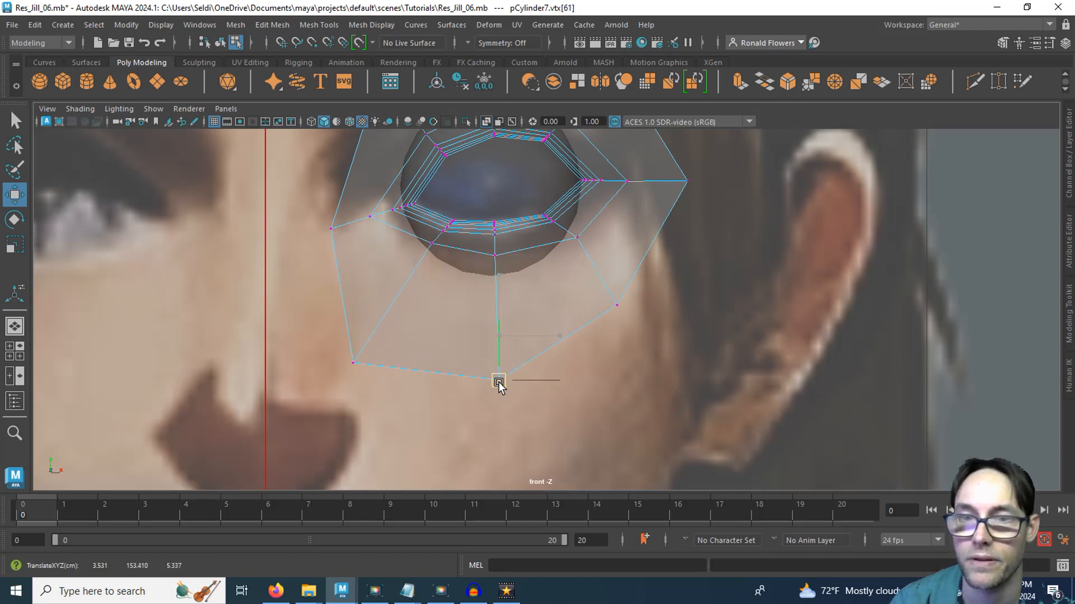
left_click(615, 306)
left_click_drag(615, 306, 640, 333)
Pull the border's outer corner vertex slightly inward toward the eye to about X 6.12, Y 156.4.
middle_click_drag(639, 239, 579, 345, "alt")
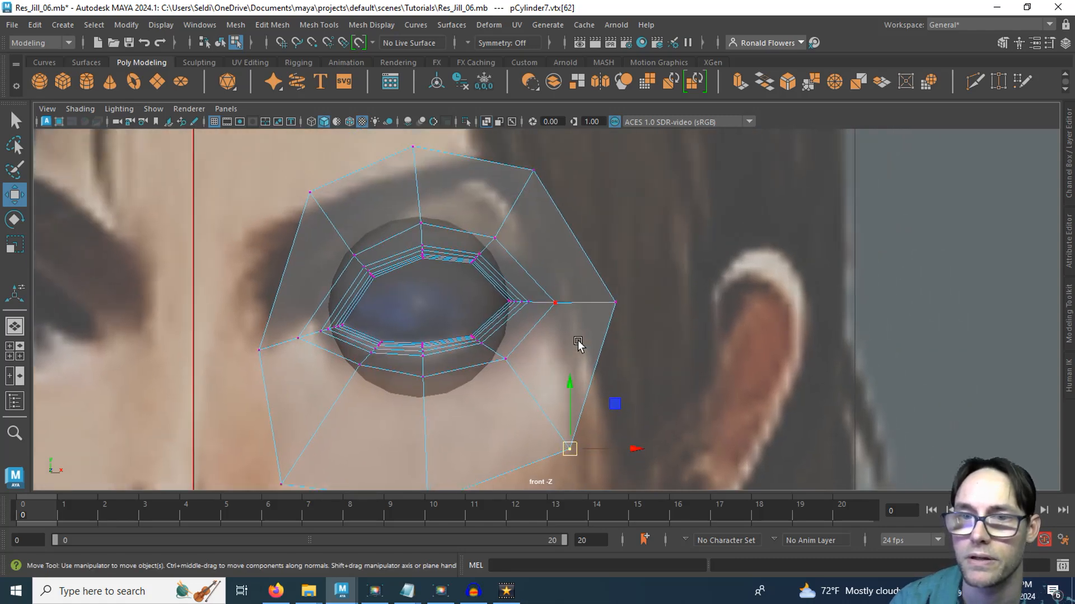
left_click(614, 302)
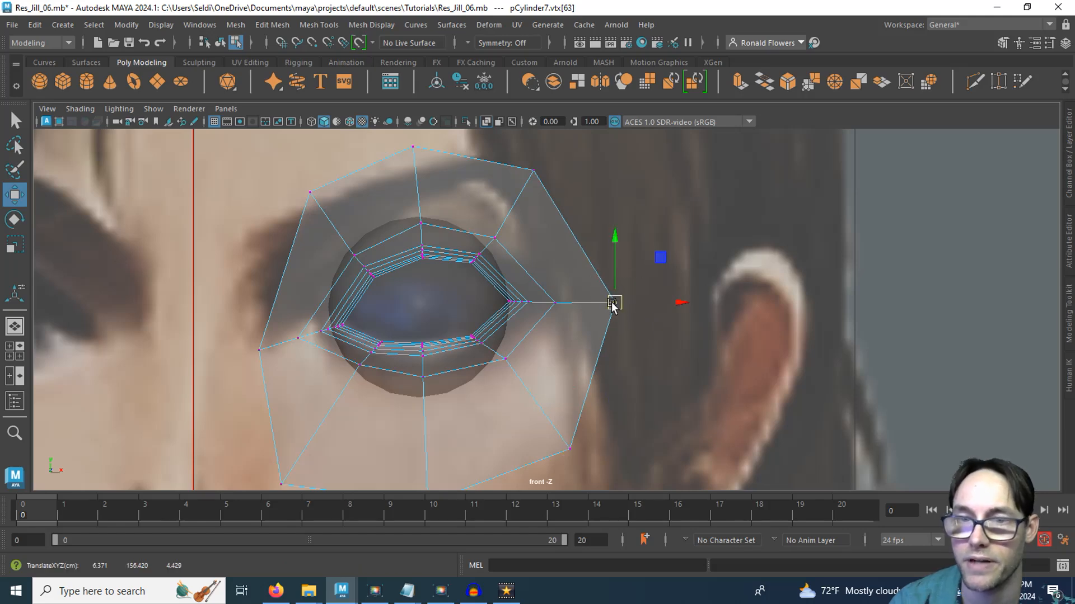
left_click_drag(619, 305, 600, 307)
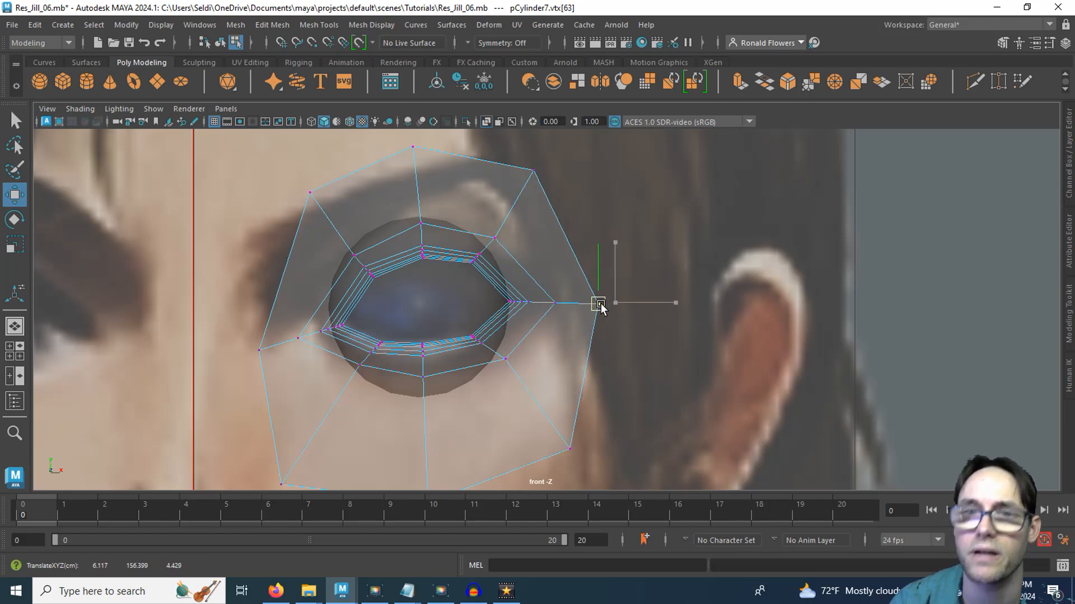
Adjust the border's three upper vertices around the brow, shifting the inner one toward the nose, and nudge the inner corner vertex to about X 0.92.
middle_click_drag(526, 189, 499, 275, "alt")
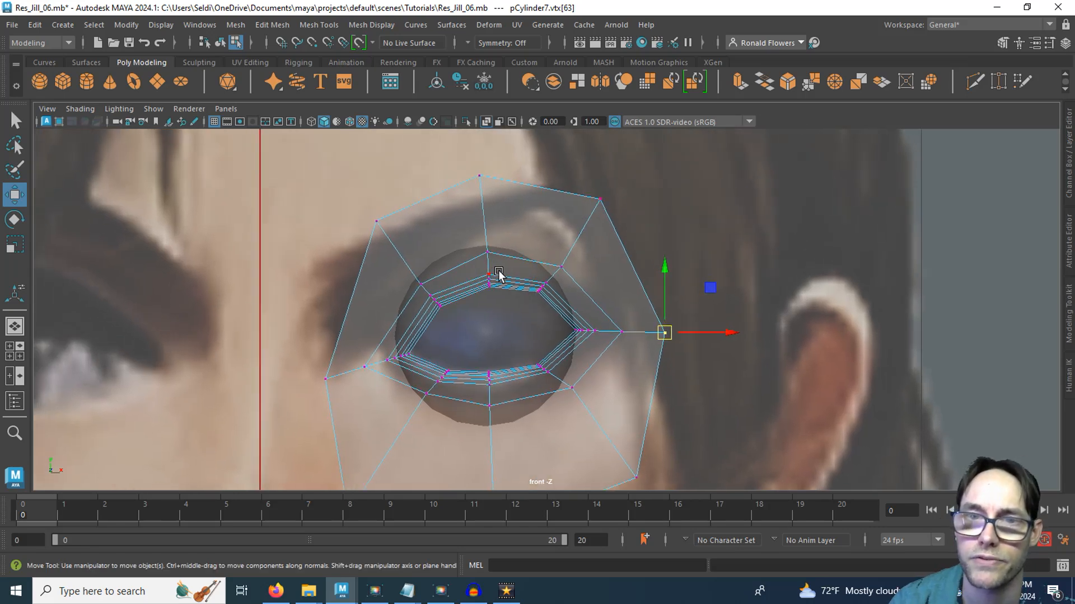
left_click(376, 221)
left_click_drag(375, 221, 336, 239)
left_click_drag(450, 164, 481, 178)
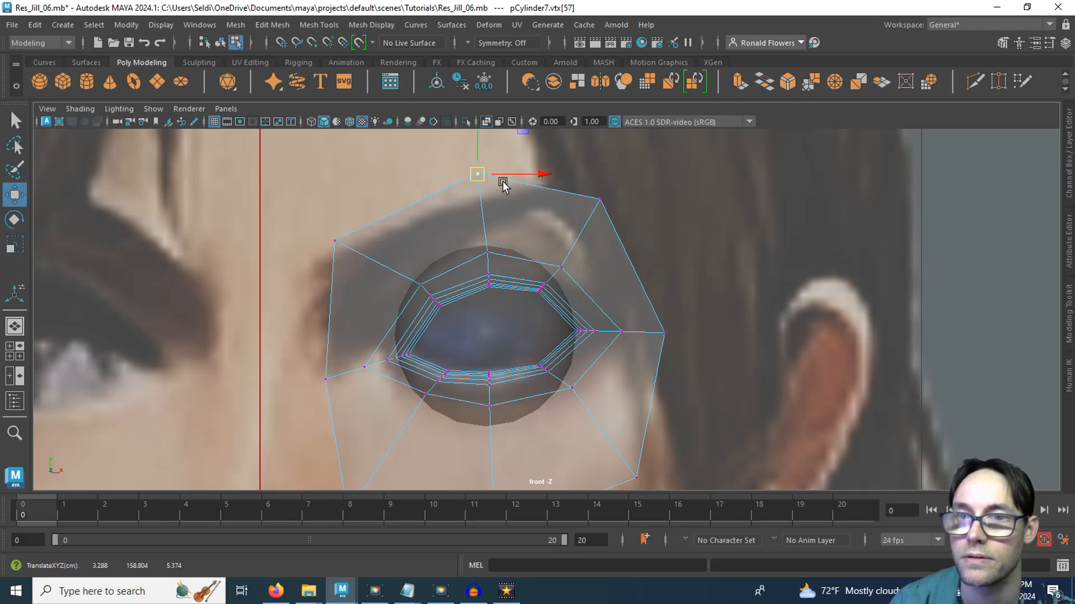
left_click(598, 200)
left_click_drag(596, 200, 597, 196)
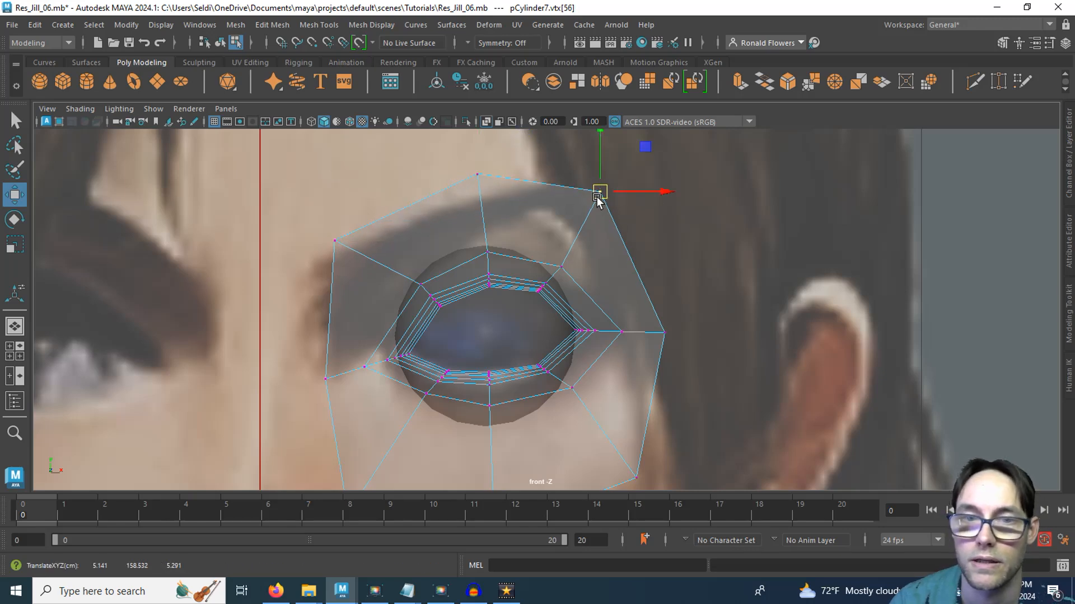
middle_click_drag(374, 282, 503, 233, "alt")
left_click(446, 324)
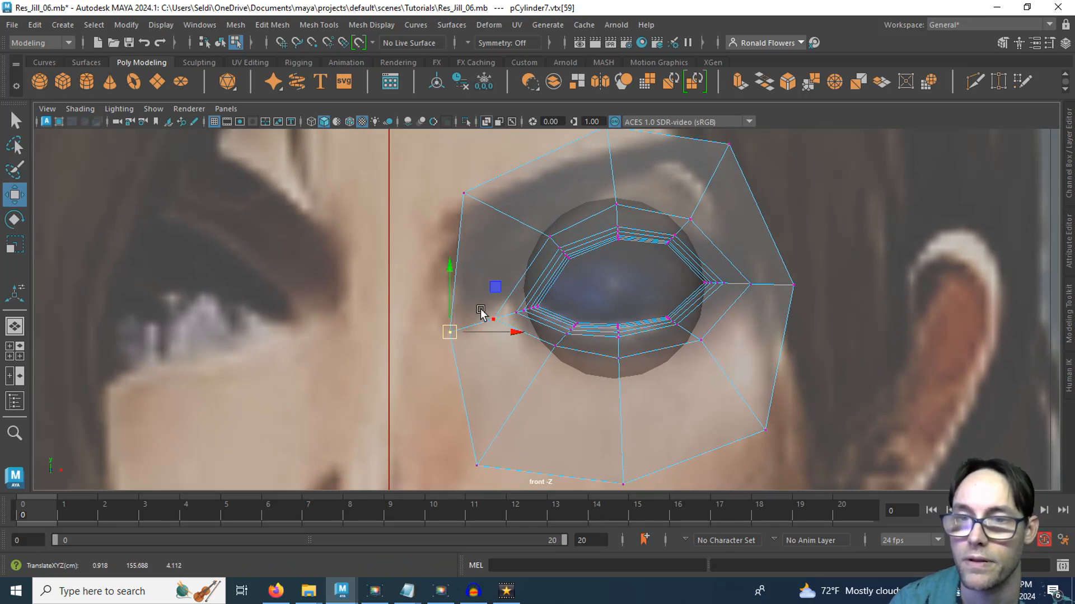
Examine the extruded eye area in the side and perspective views, checking the depth of the inner and outer corner vertices.
key("space")
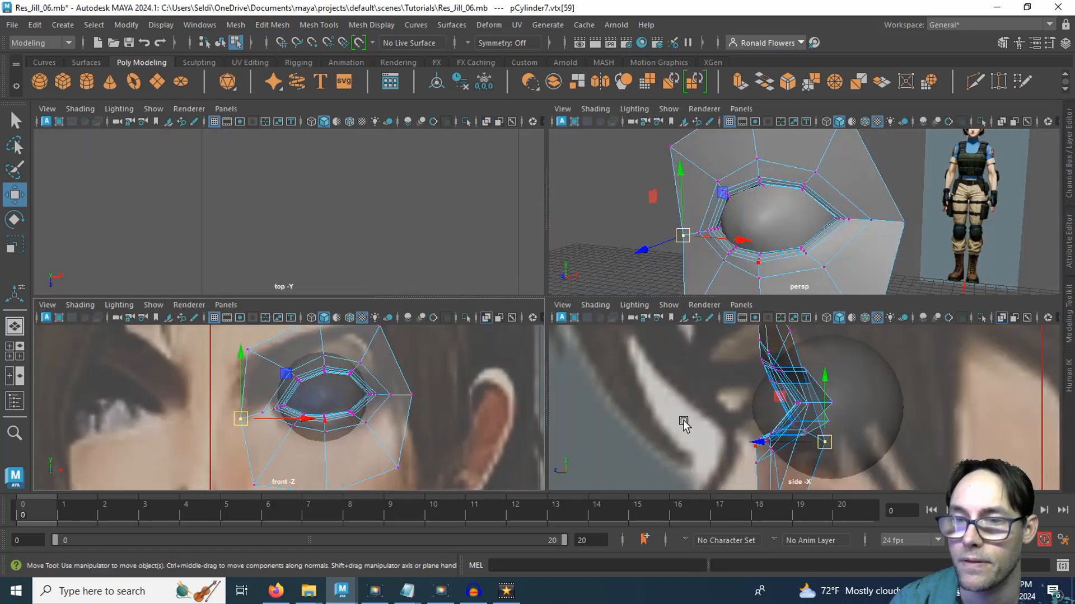
key("space")
scroll(633, 400, "down", 5)
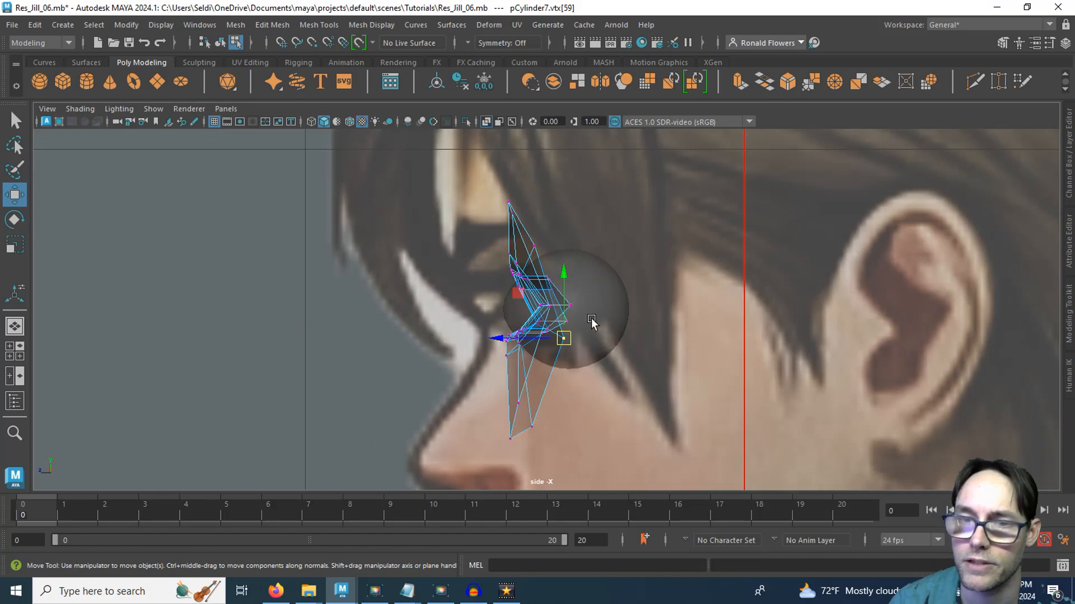
key("space")
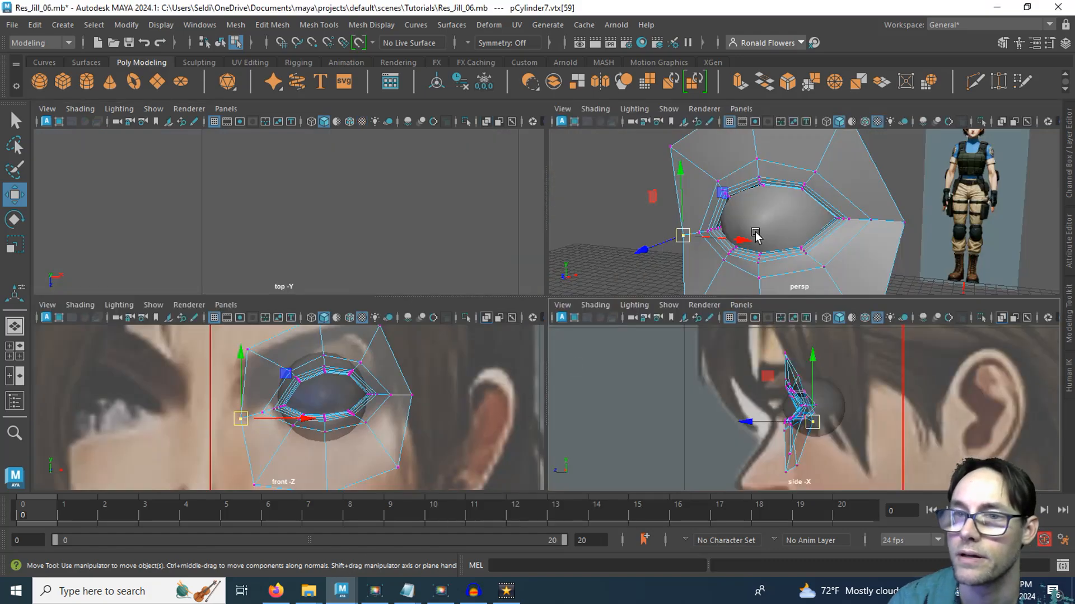
left_click_drag(781, 224, 715, 275, "alt")
scroll(715, 274, "up", 5)
middle_click_drag(714, 274, 715, 236, "alt")
left_click_drag(715, 236, 671, 235, "alt")
scroll(713, 229, "up", 3)
scroll(780, 260, "down", 5)
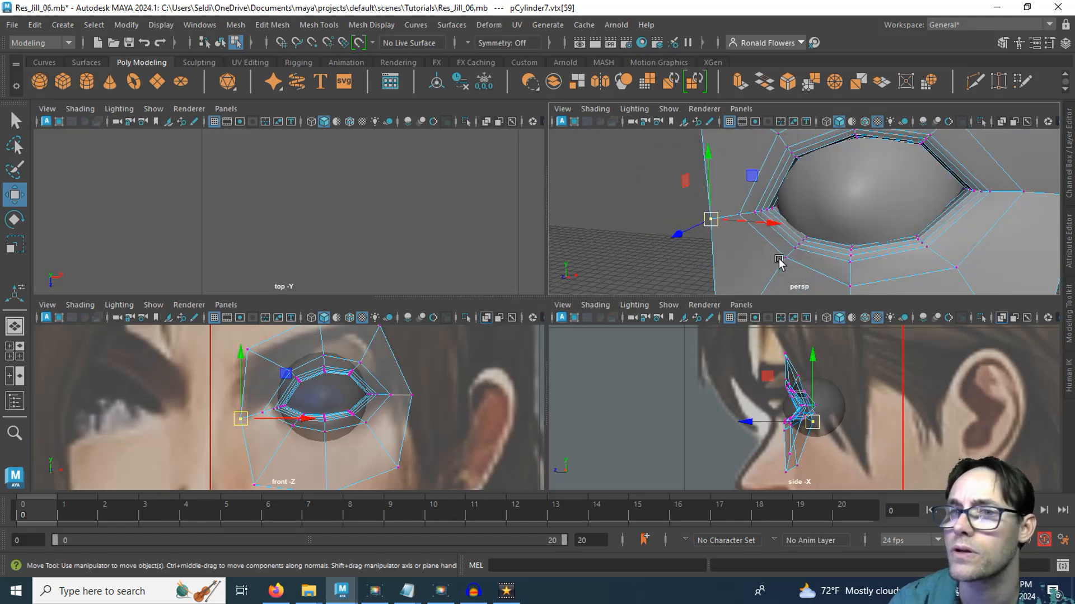
middle_click_drag(852, 233, 724, 249, "alt")
left_click_drag(805, 230, 664, 273, "alt")
left_click(780, 243)
key("space")
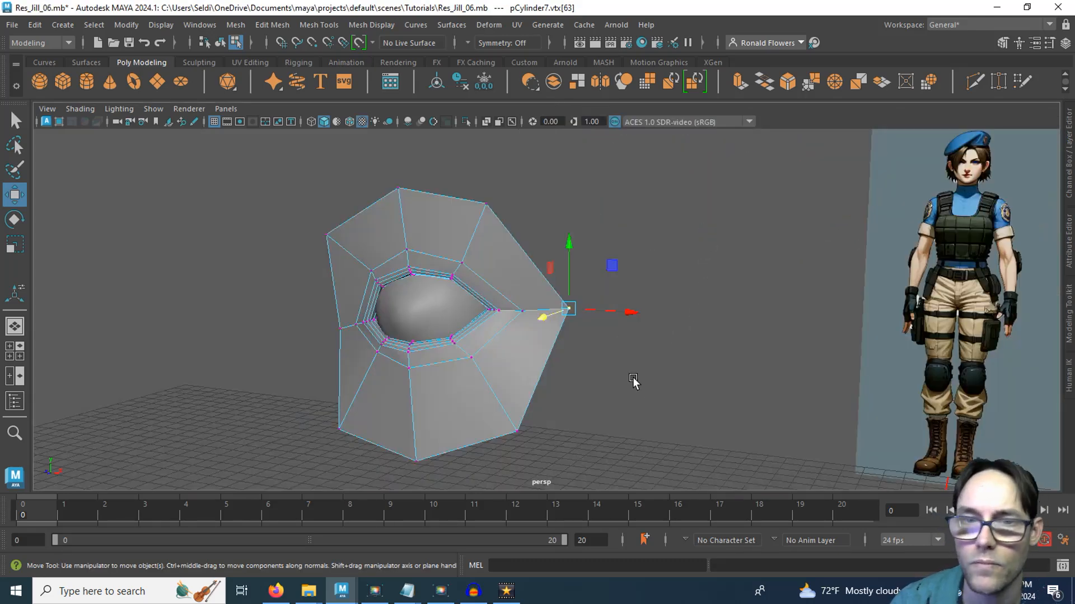
middle_click_drag(598, 358, 728, 366, "alt")
right_click_drag(616, 354, 623, 280, "alt")
middle_click_drag(623, 280, 586, 285, "alt")
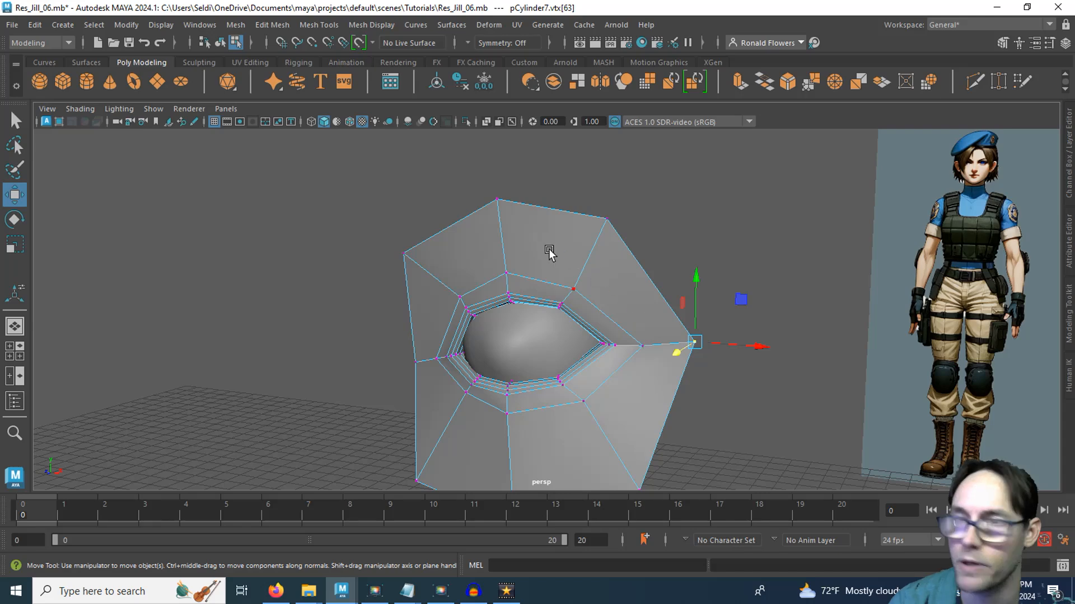
Insert an edge loop just outside the eyelid ring with Multi-Cut and connect the short edges beside it to add a loop in between.
left_click(974, 81)
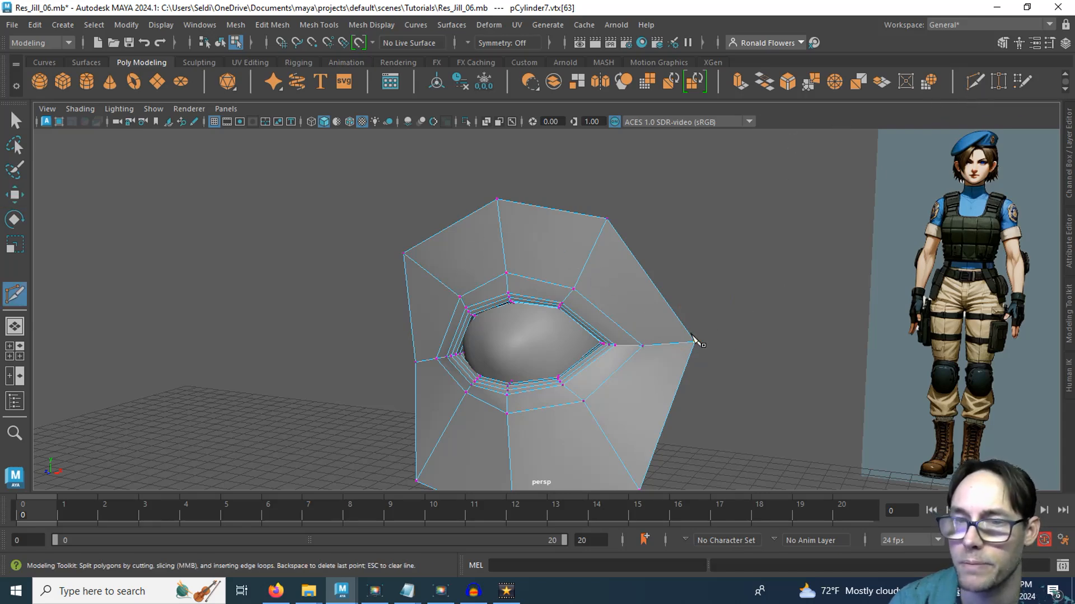
left_click_drag(676, 339, 650, 349, "ctrl")
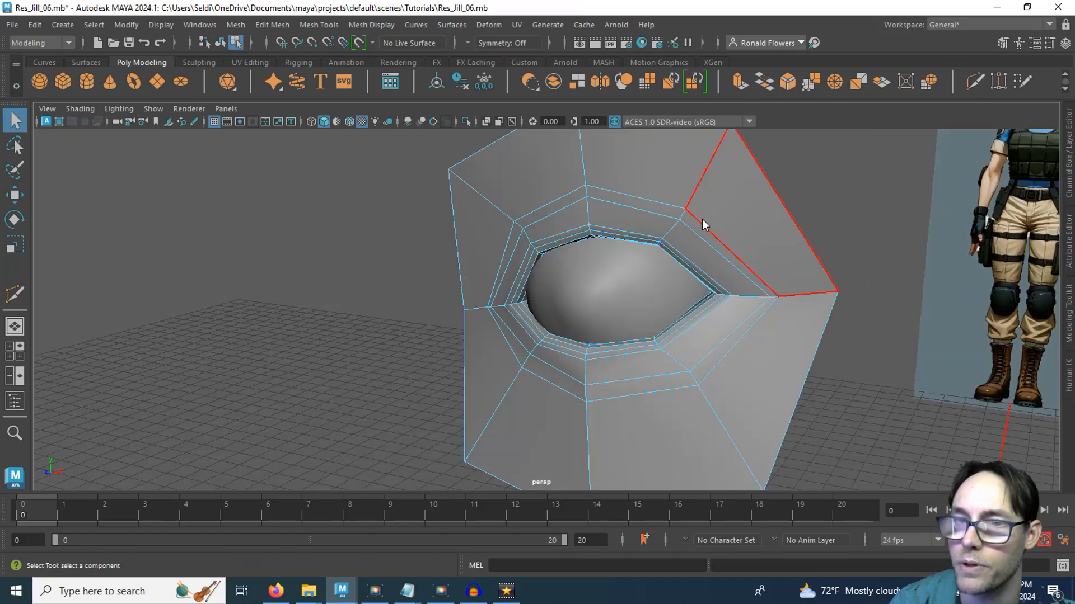
right_click_drag(703, 224, 682, 218)
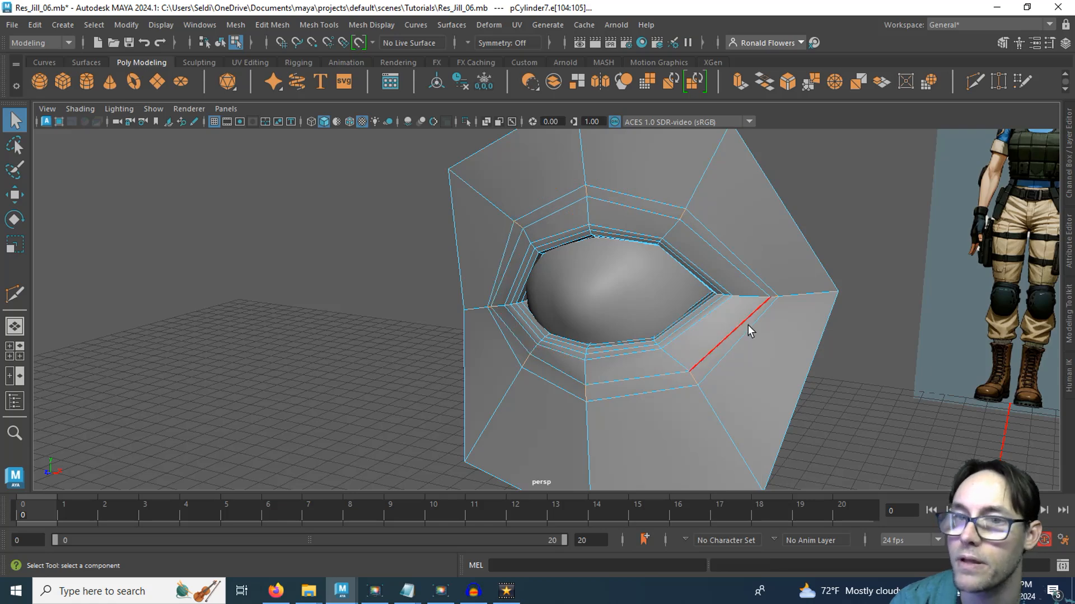
right_click_drag(687, 221, 690, 217, "shift")
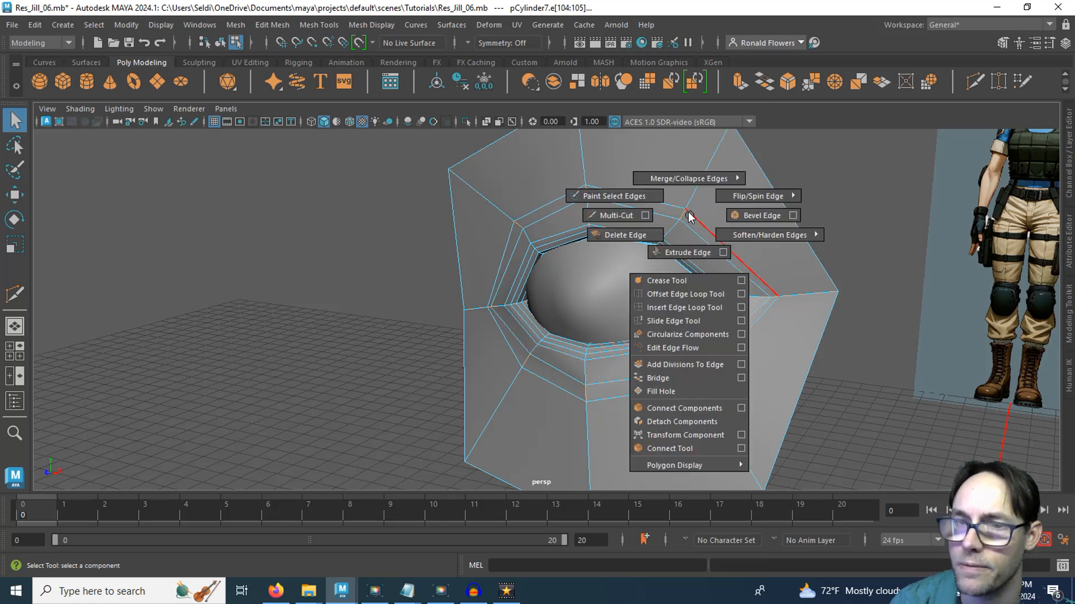
left_click(673, 410)
key("w")
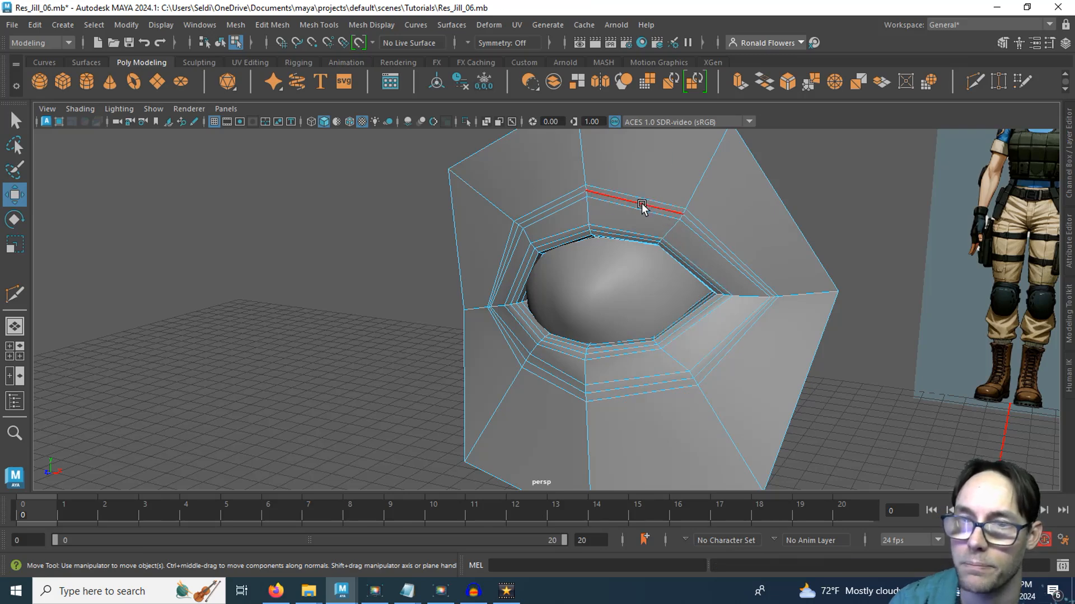
Consult the eye close-up photo in the browser, and push the middle loop's two upper-lid edges back to about Z 5.14 as a crease.
key("alt+Tab")
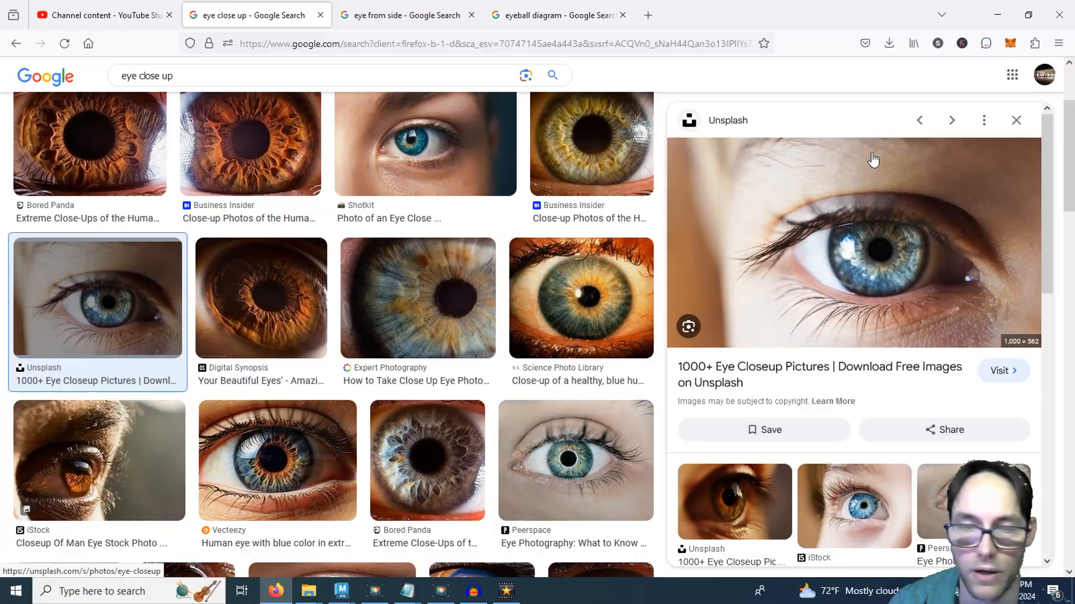
key("alt+Tab")
left_click(554, 222, "shift")
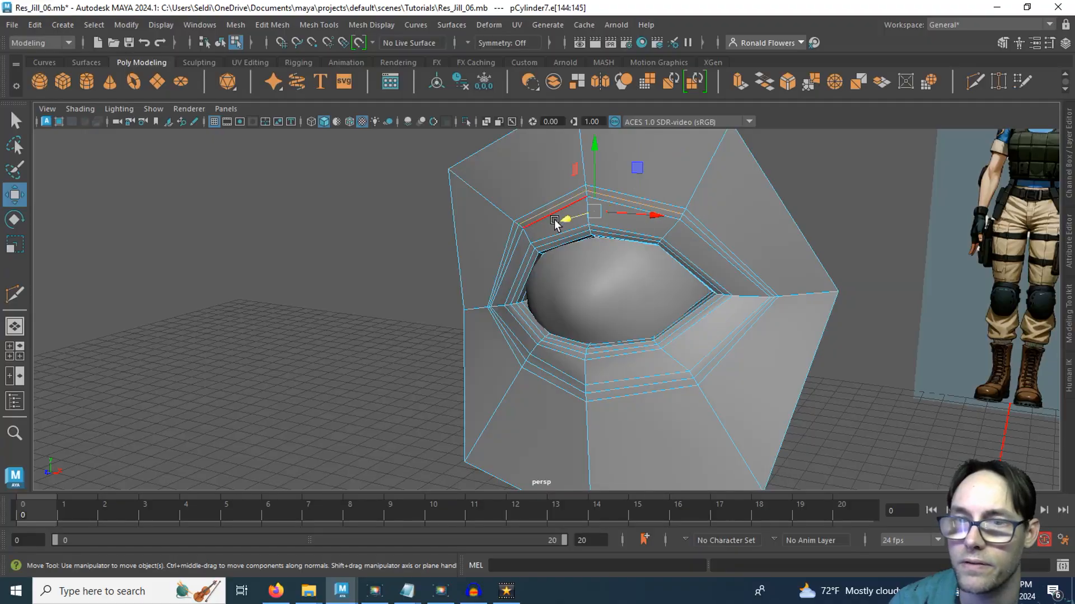
middle_click_drag(570, 236, 563, 218)
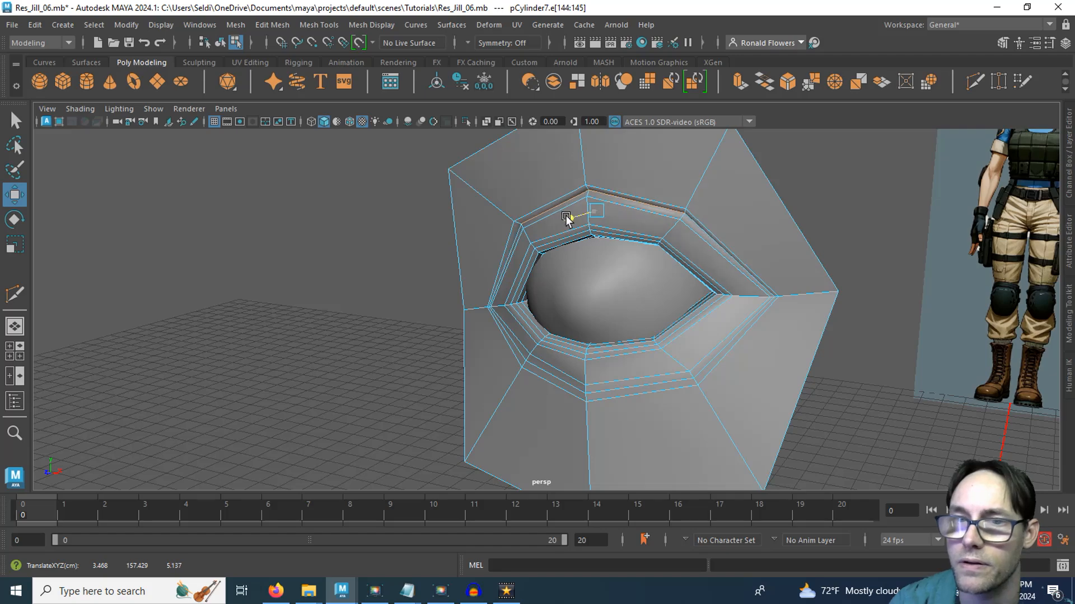
left_click_drag(683, 329, 718, 319, "alt")
left_click_drag(592, 319, 675, 317, "alt")
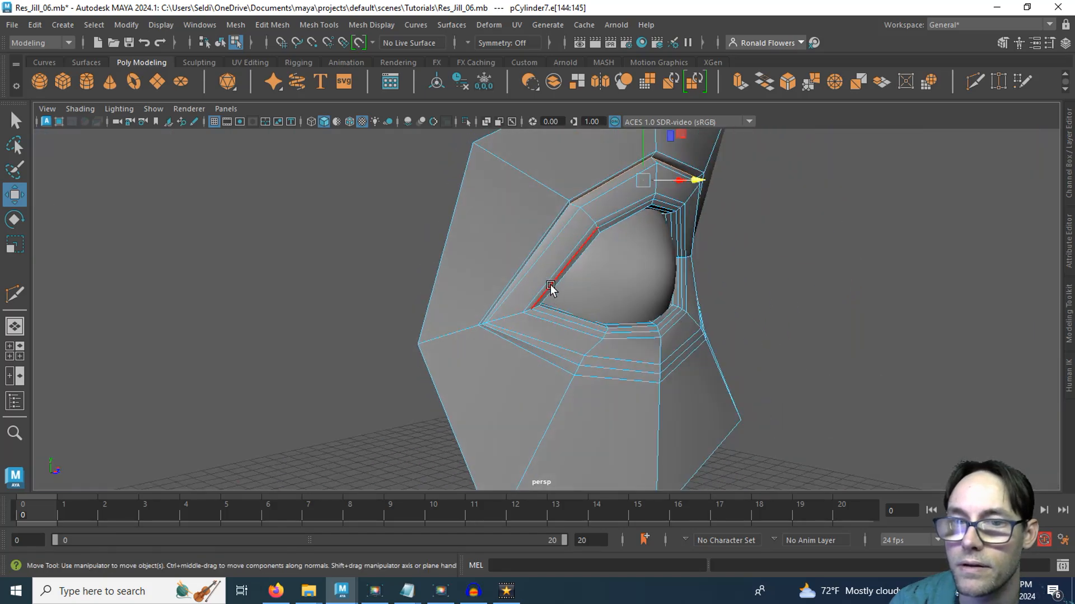
Insert an edge loop about midway across the outermost ring of faces around the eye with Multi-Cut.
left_click_drag(550, 287, 515, 248, "alt")
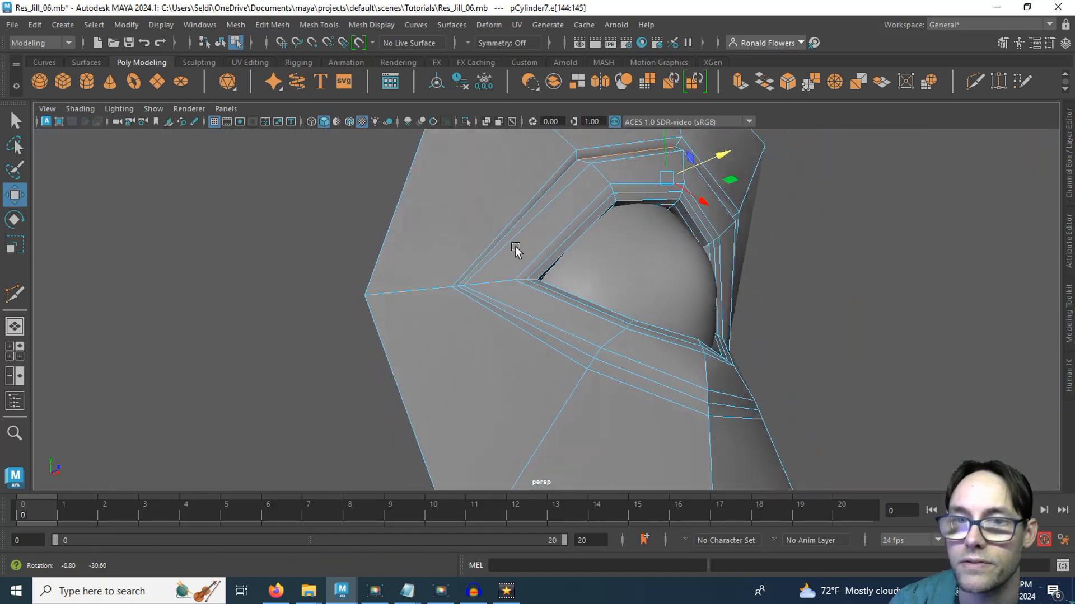
left_click_drag(528, 331, 536, 356, "alt")
left_click_drag(710, 322, 659, 357, "alt")
scroll(662, 360, "down", 5)
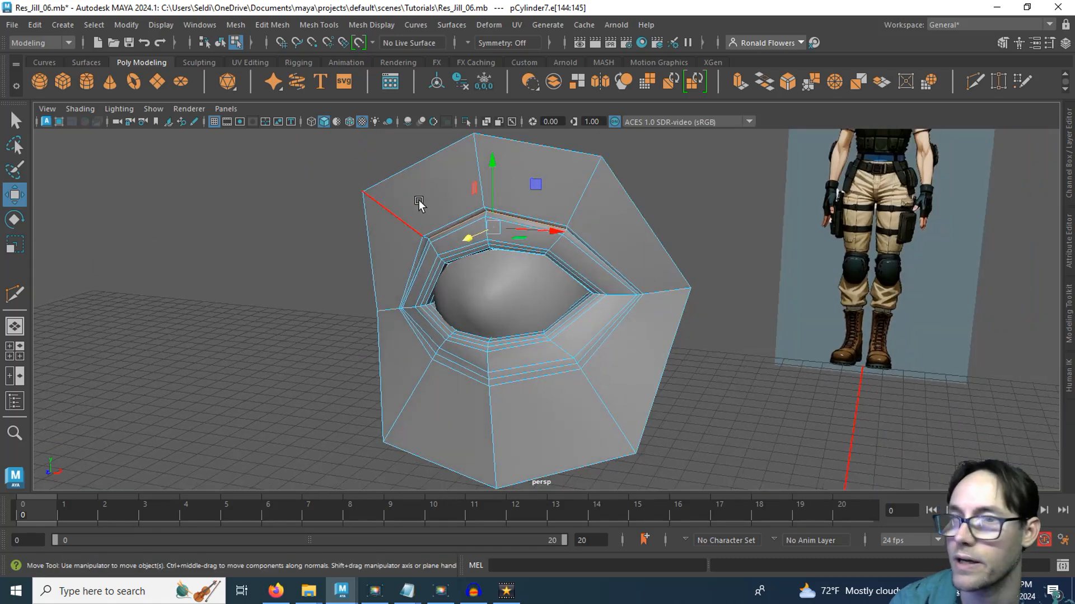
left_click(974, 82)
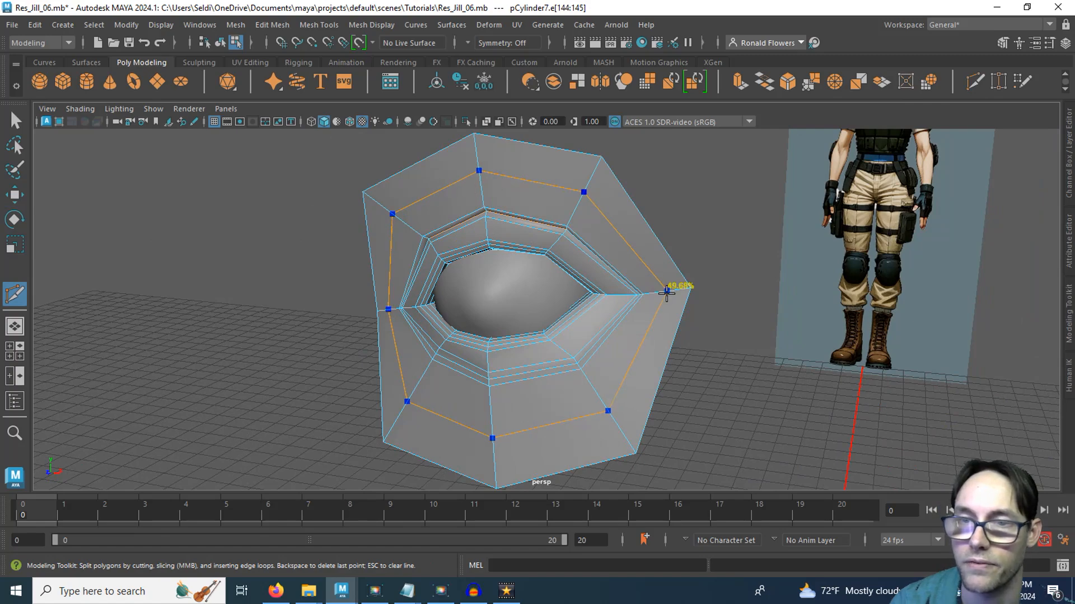
mouse_move(694, 336)
left_mouse_down("alt")
mouse_move(543, 322)
mouse_move(652, 370)
mouse_move(678, 330)
left_mouse_up("alt")
Select the new loop's vertex beside the outer eye corner and adjust its position.
key("q")
right_click_drag(677, 330, 609, 194)
left_click_drag(645, 371, 704, 379, "alt")
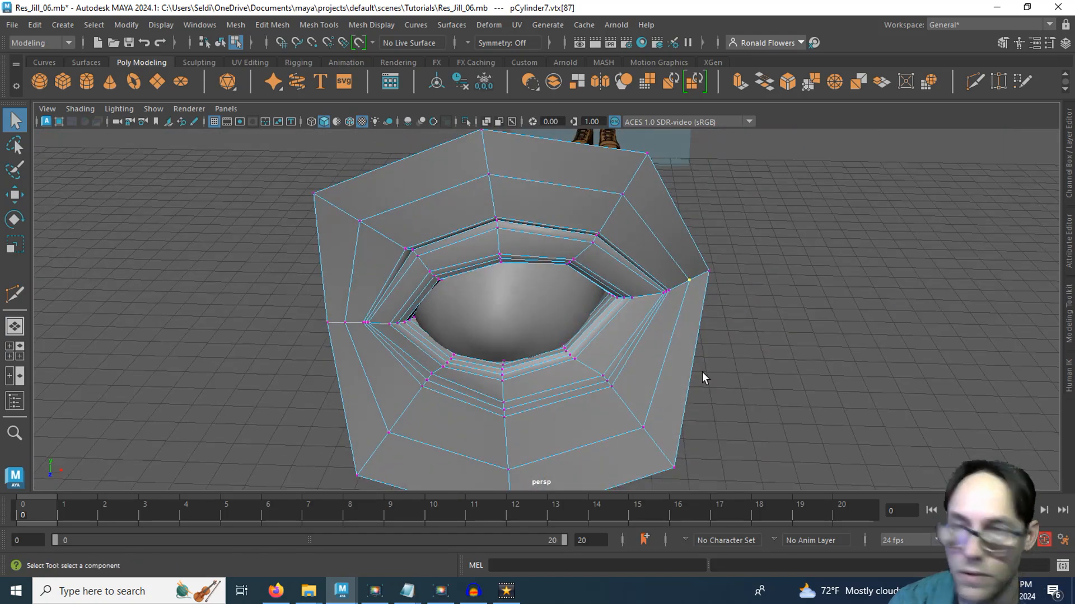
key("w")
left_click_drag(722, 281, 599, 379)
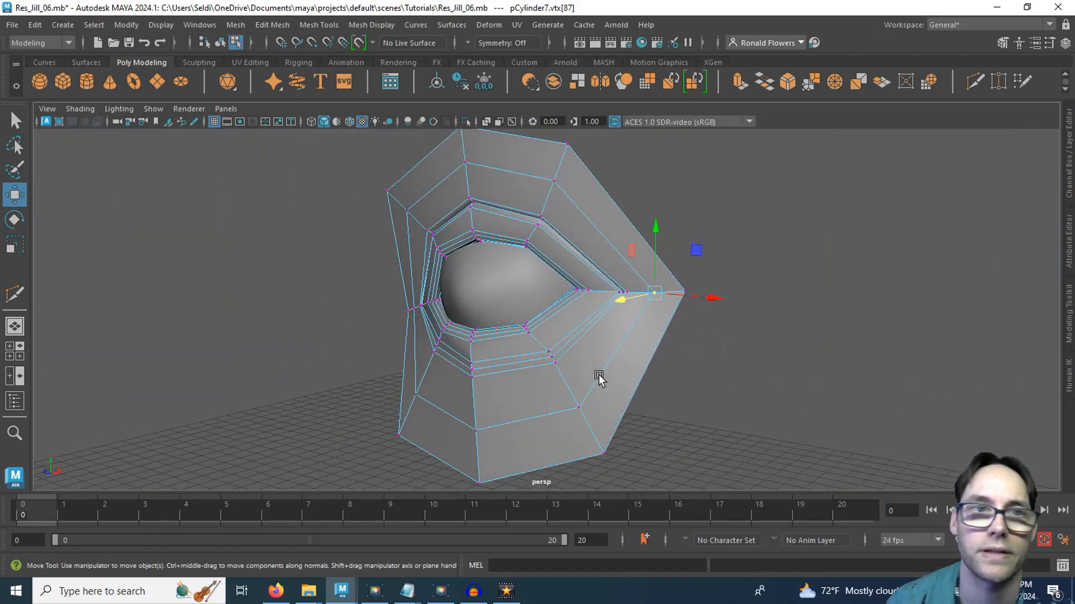
Save the scene as a new version named Res_Jill_07.mb in the Tutorials folder.
left_click(17, 24)
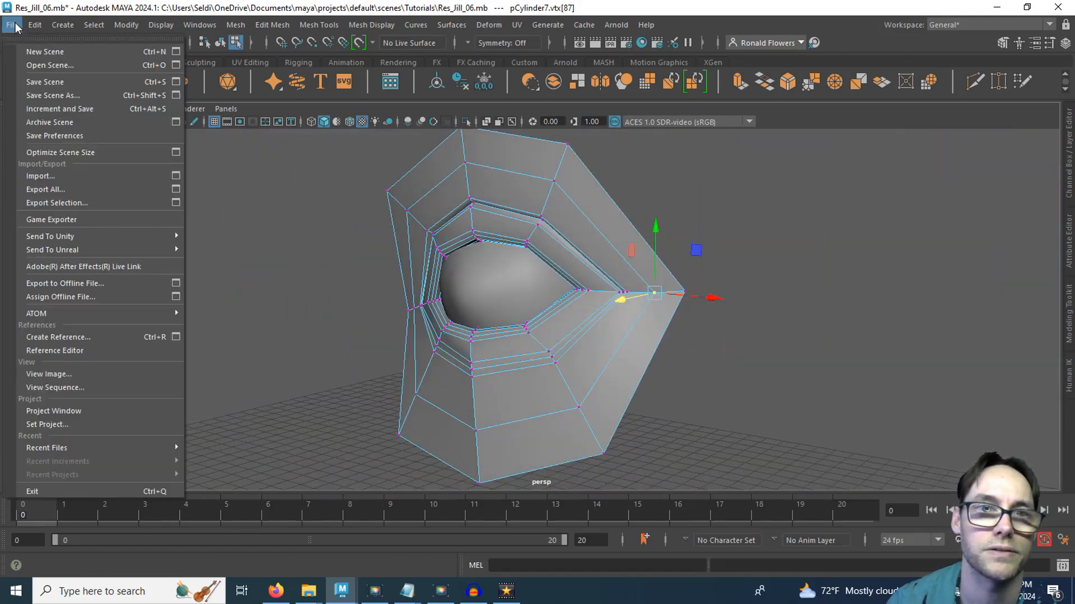
left_click(40, 96)
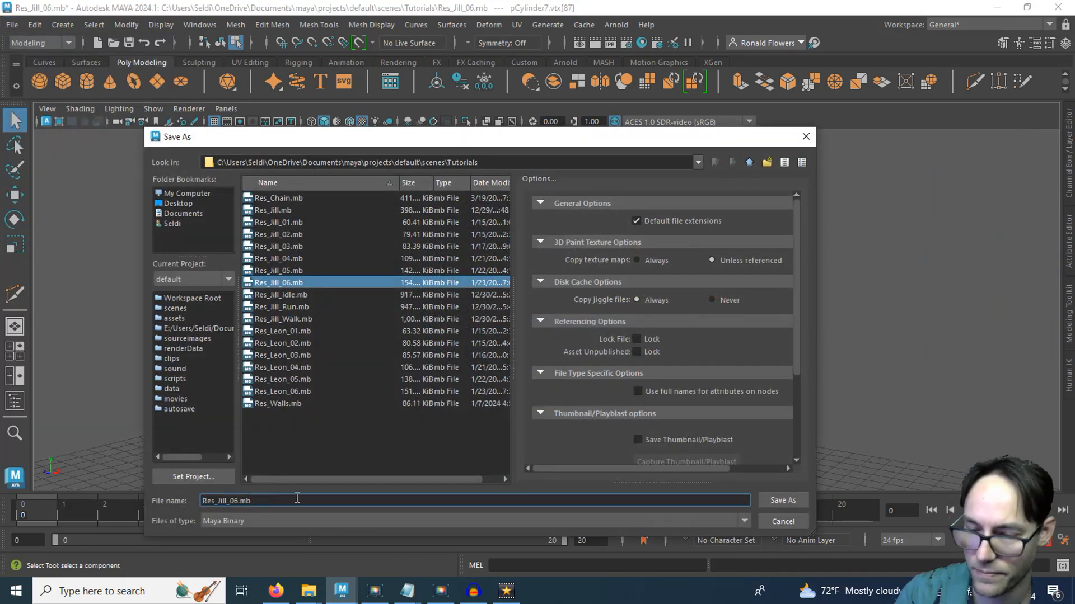
key("BackSpace")
type("7")
key("Return")
key("w")
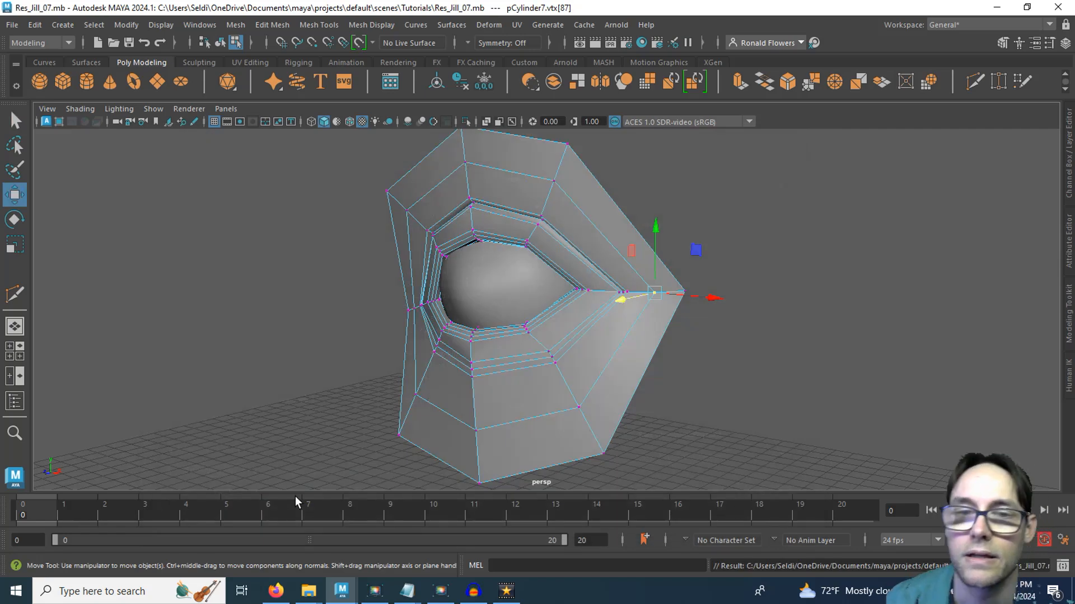
scroll(456, 400, "down", 10)
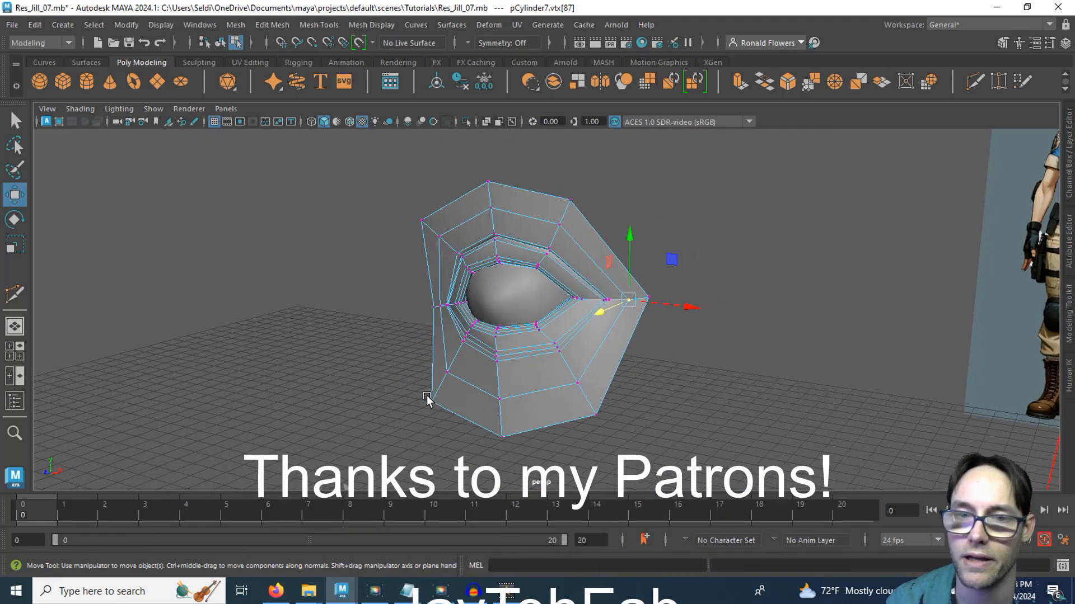
left_click_drag(449, 391, 484, 364, "alt")
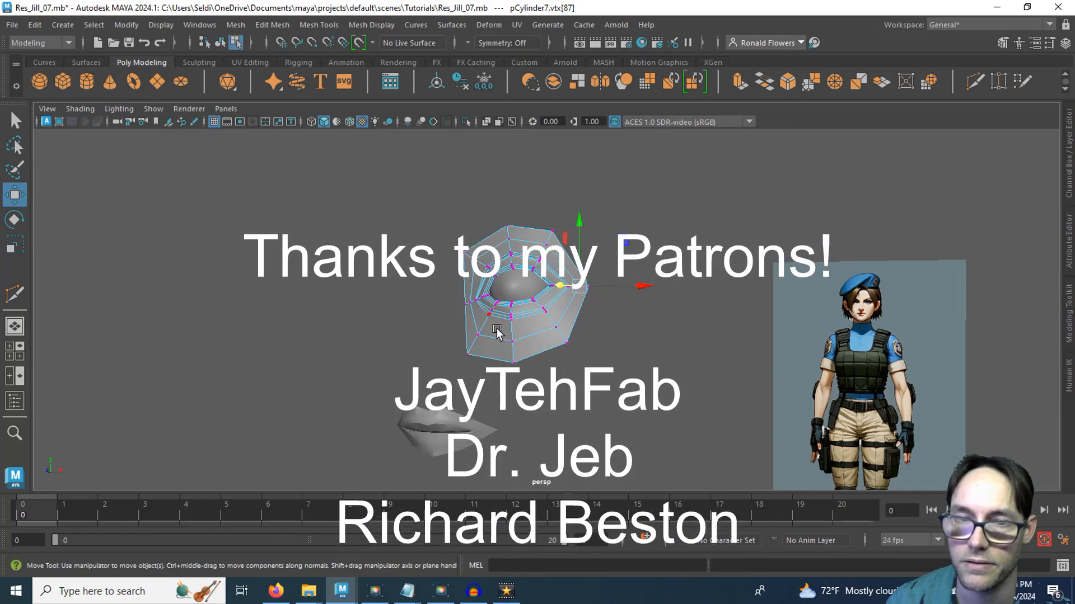
mouse_move(472, 409)
left_mouse_down("alt")
mouse_move(473, 372)
mouse_move(449, 379)
mouse_move(482, 391)
mouse_move(473, 389)
left_mouse_up("alt")
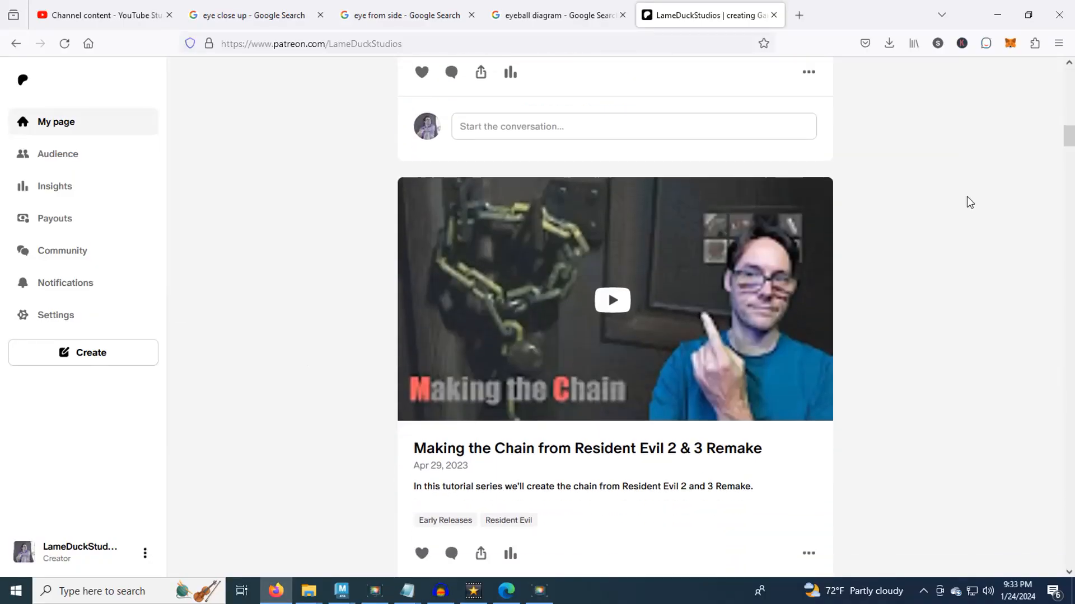
scroll(970, 202, "down", 7)
scroll(970, 202, "down", 15)
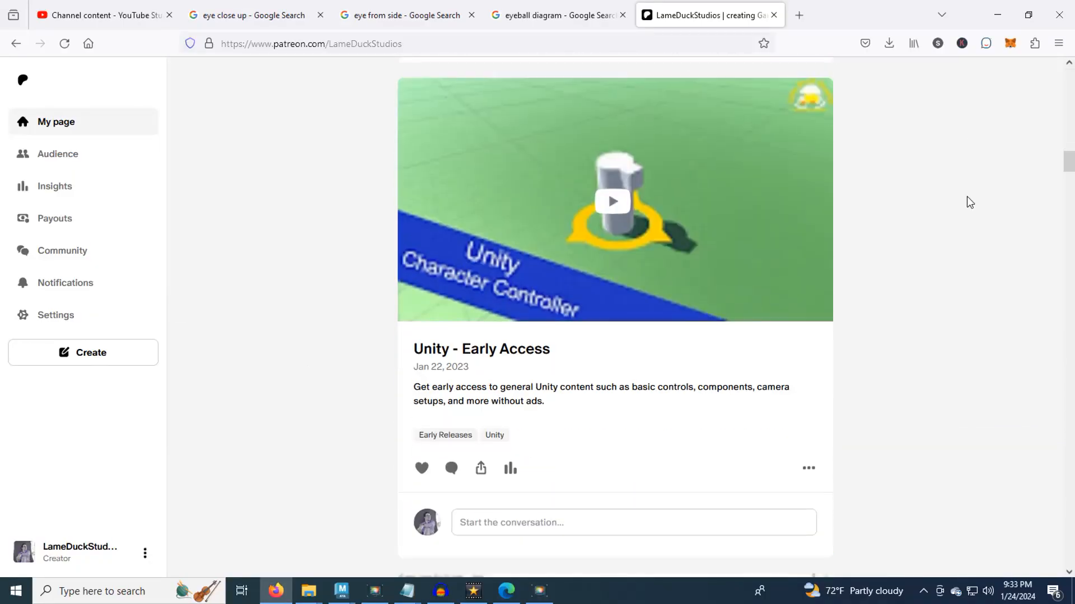
scroll(970, 202, "down", 14)
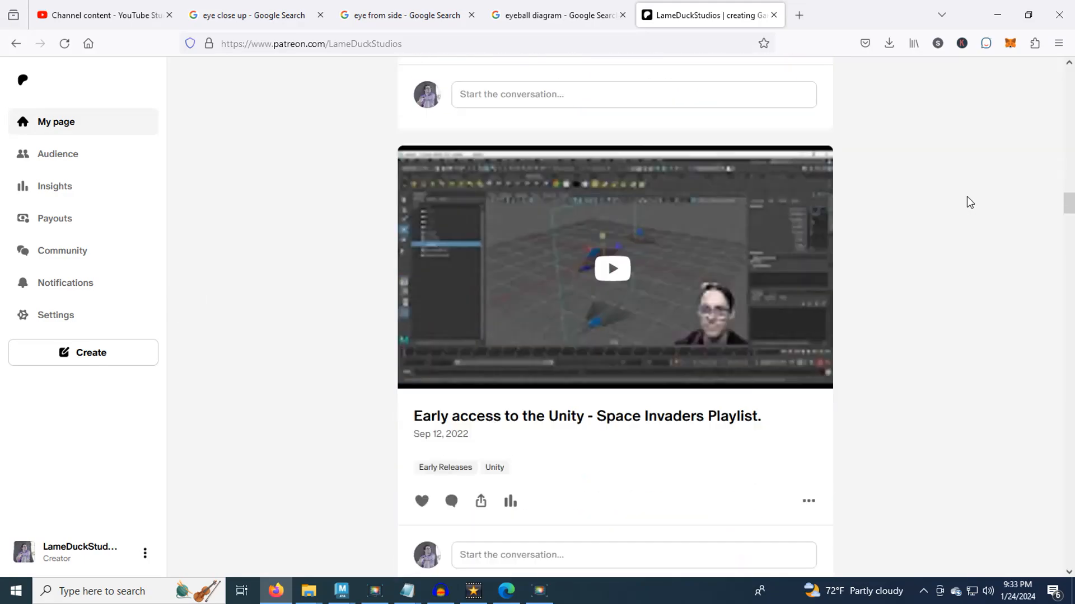
scroll(970, 202, "down", 7)
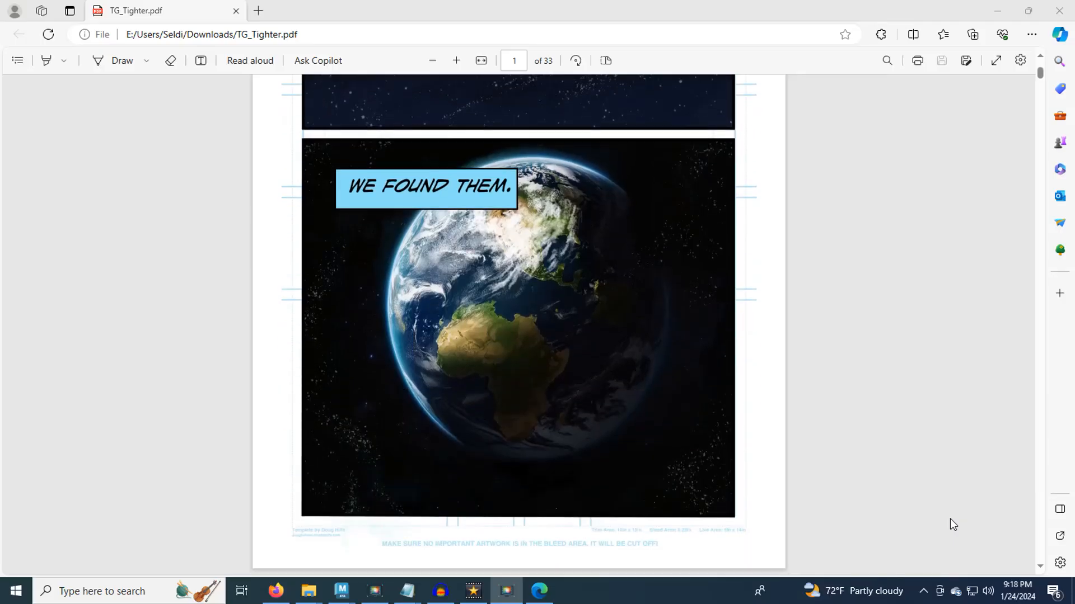
scroll(949, 520, "down", 10)
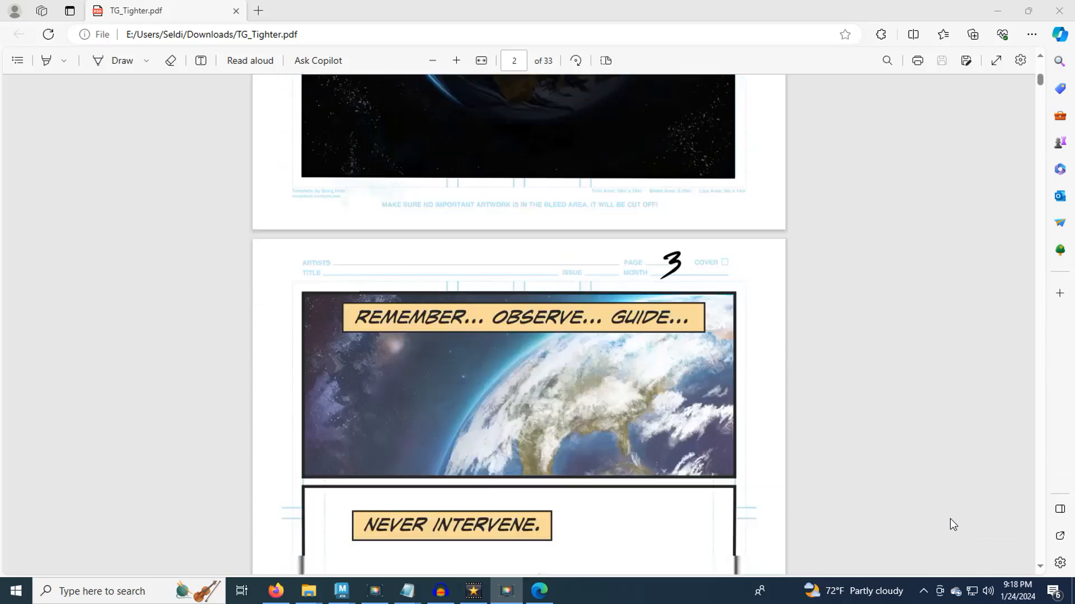
scroll(948, 520, "down", 8)
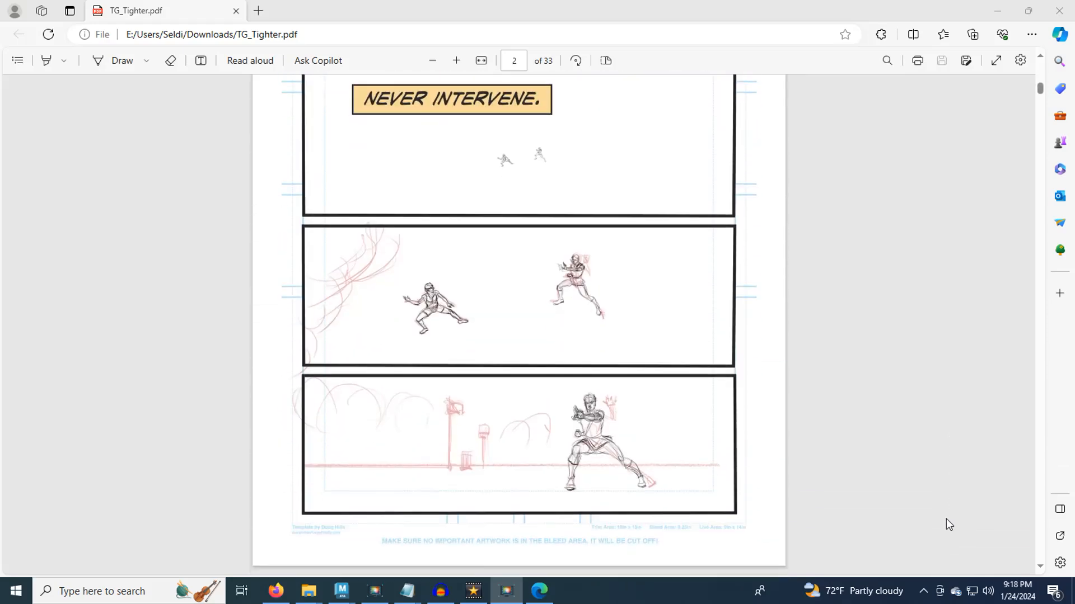
scroll(946, 519, "down", 10)
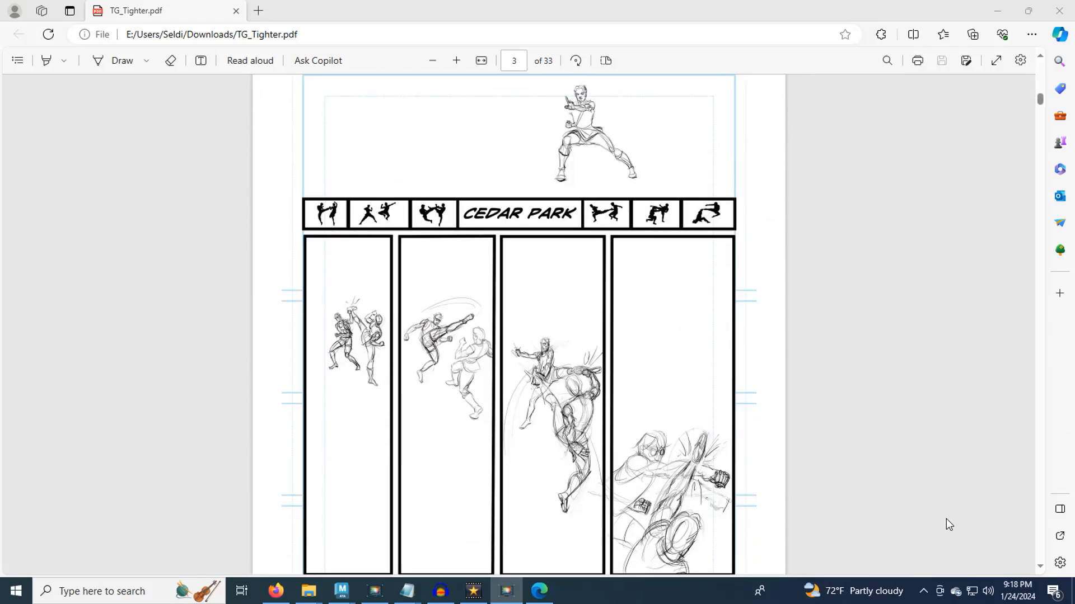
scroll(946, 519, "down", 3)
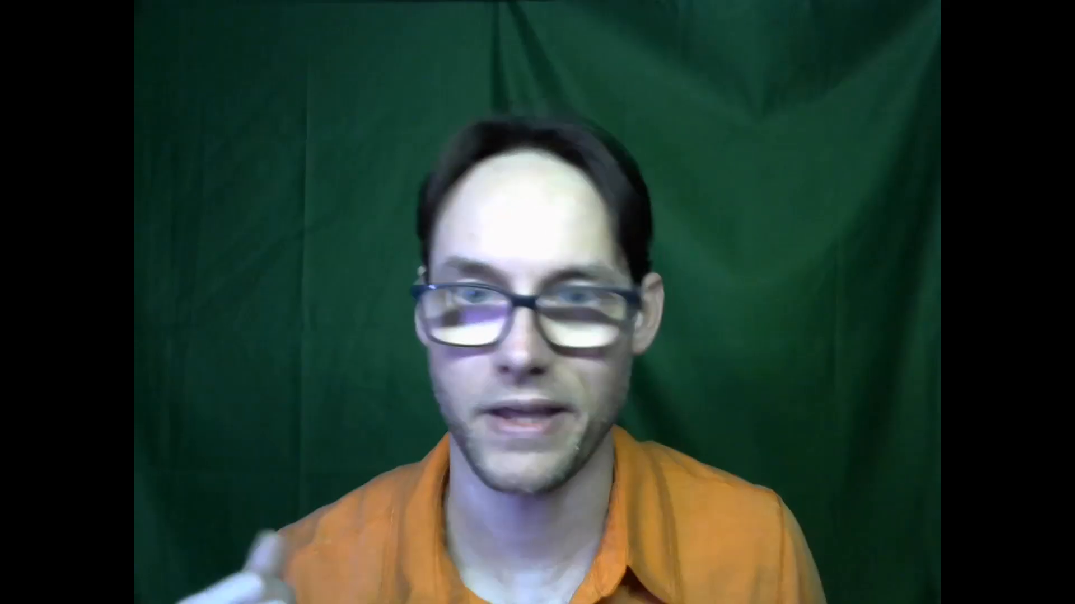